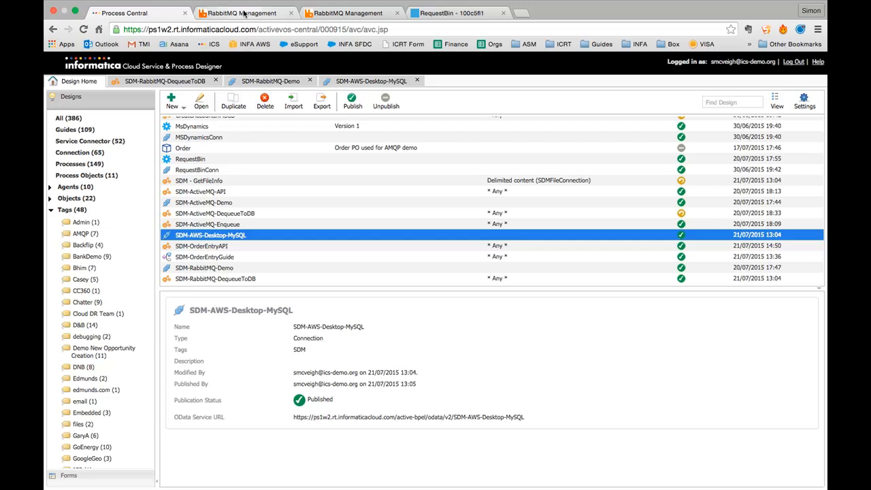
- View the demo-queue page in RabbitMQ Management, showing 0 messages queued and 1 consumer
{"action": "left_click", "coordinate": [244, 14]}
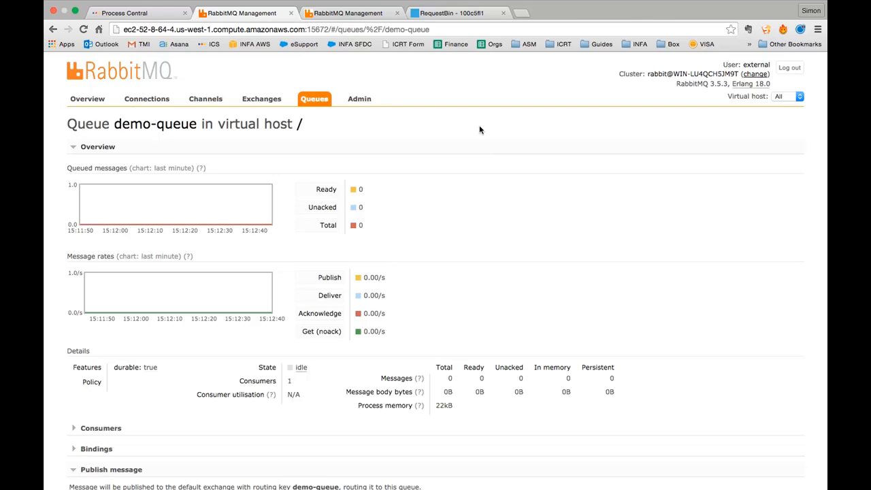
{"action": "scroll", "coordinate": [470, 226], "scroll_direction": "down", "scroll_amount": 3}
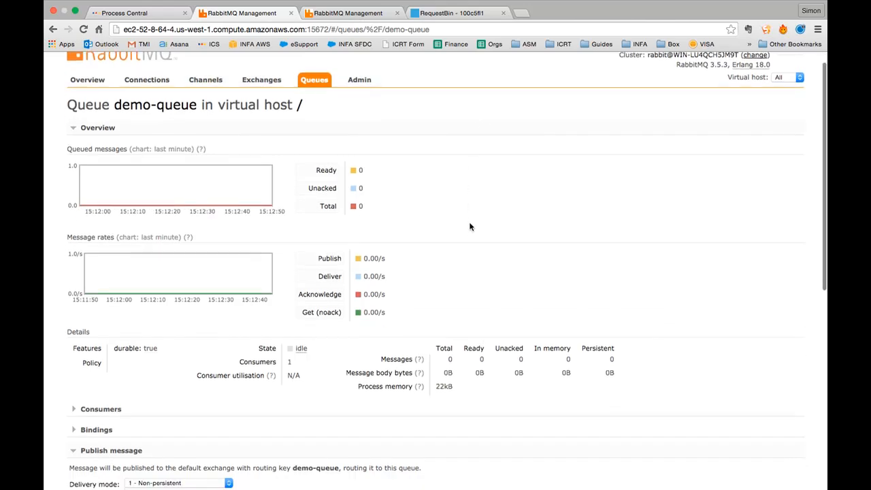
{"action": "scroll", "coordinate": [469, 227], "scroll_direction": "up", "scroll_amount": 3}
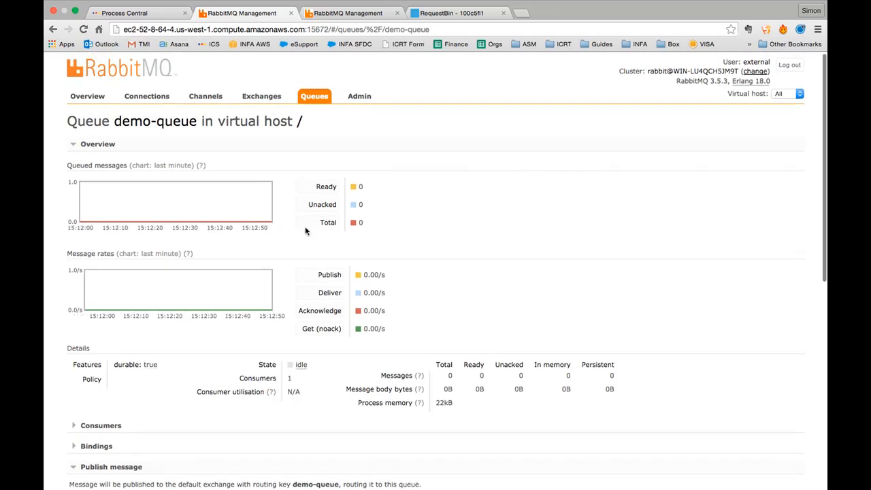
{"action": "scroll", "coordinate": [439, 234], "scroll_direction": "up", "scroll_amount": 1}
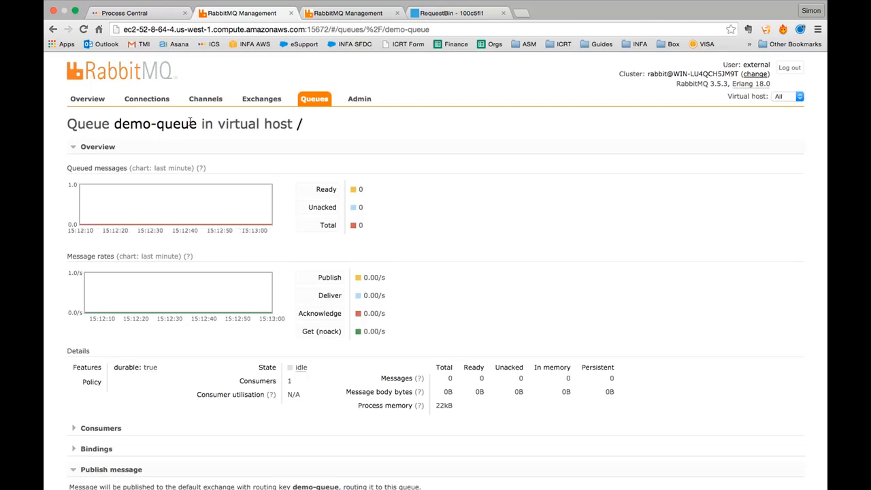
- Open the SDM-RabbitMQ-Demo AMQP connection (virtual host demo, localhost port 5672) from Process Central
{"action": "left_click", "coordinate": [167, 13]}
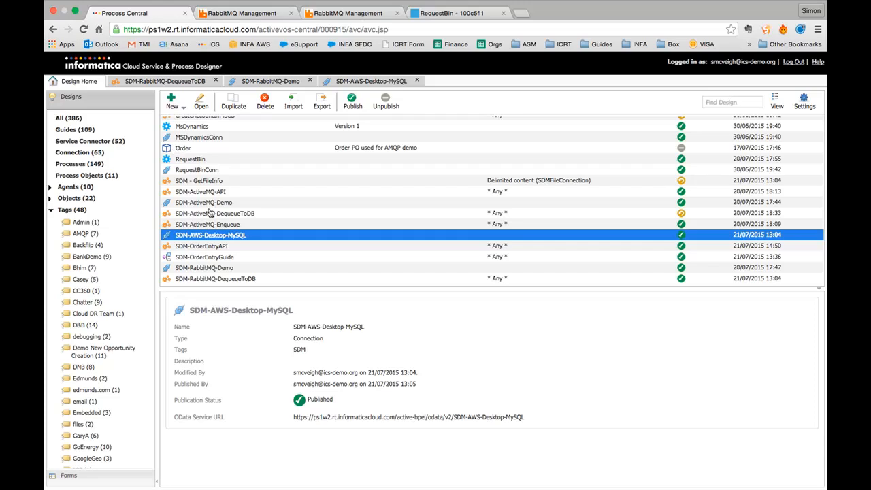
{"action": "left_click", "coordinate": [50, 211]}
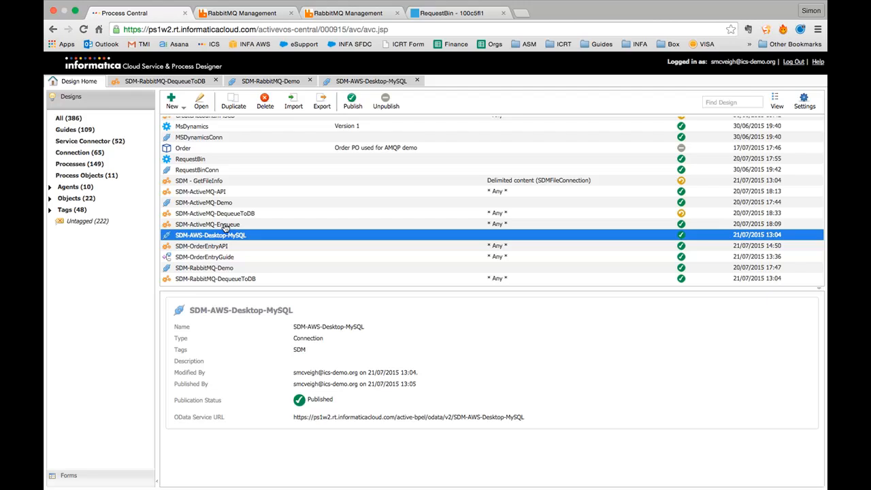
{"action": "left_click", "coordinate": [248, 85]}
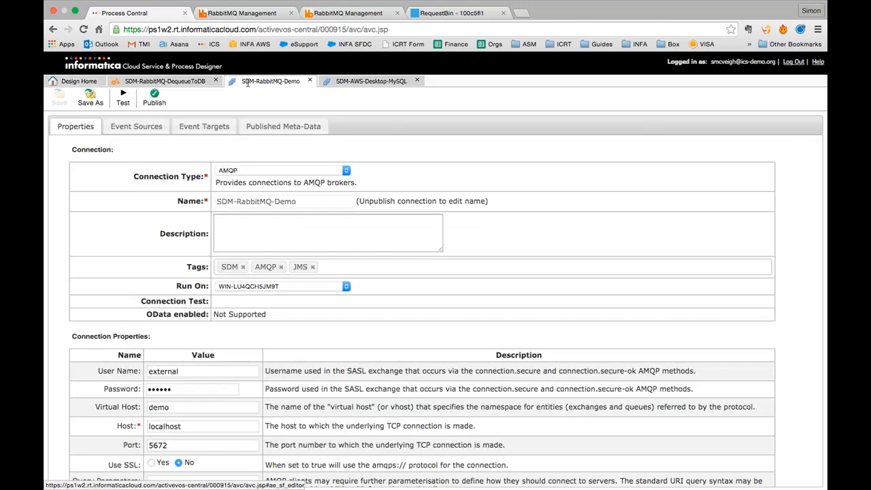
{"action": "left_click", "coordinate": [79, 82]}
{"action": "left_click", "coordinate": [173, 102]}
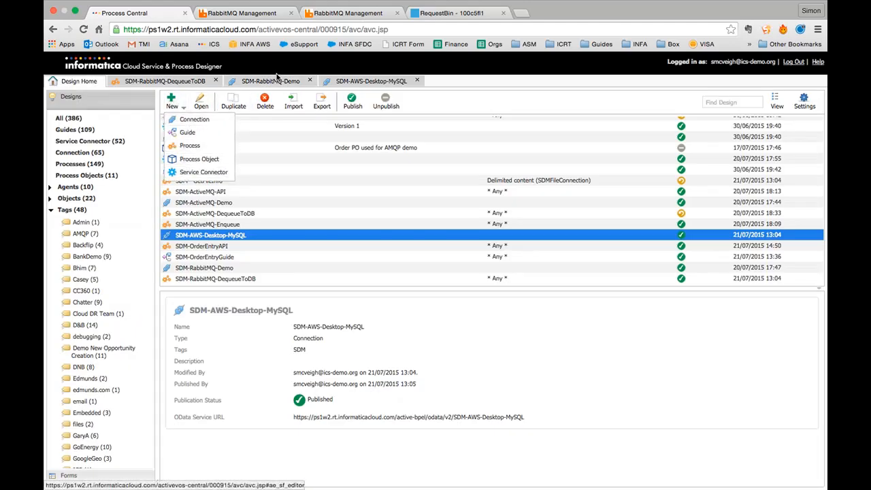
{"action": "left_click", "coordinate": [277, 80]}
{"action": "left_click", "coordinate": [309, 249]}
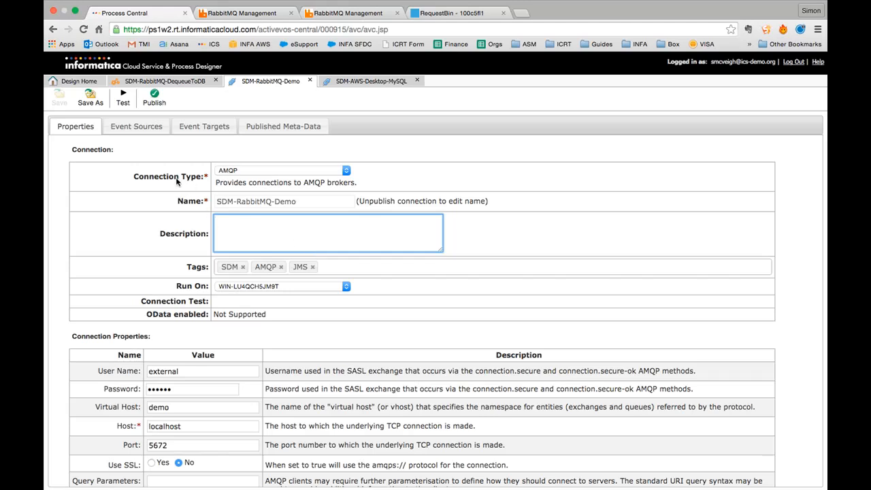
{"action": "left_click", "coordinate": [241, 171]}
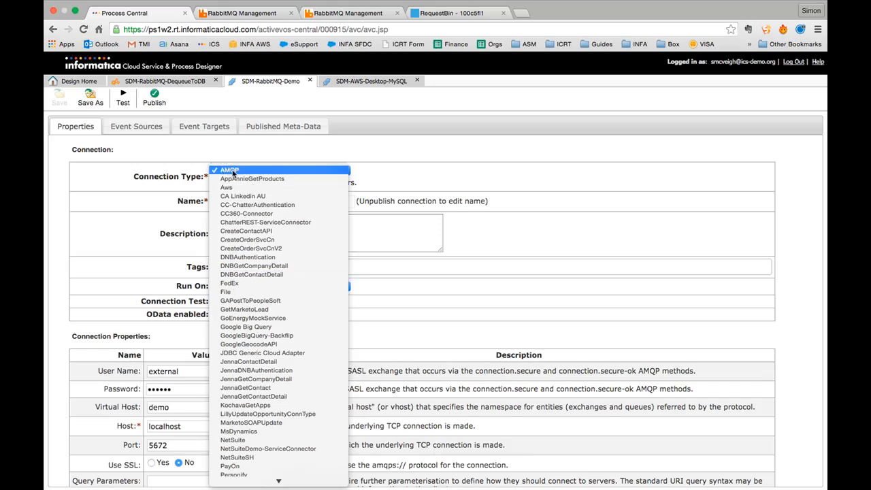
{"action": "left_click", "coordinate": [244, 154]}
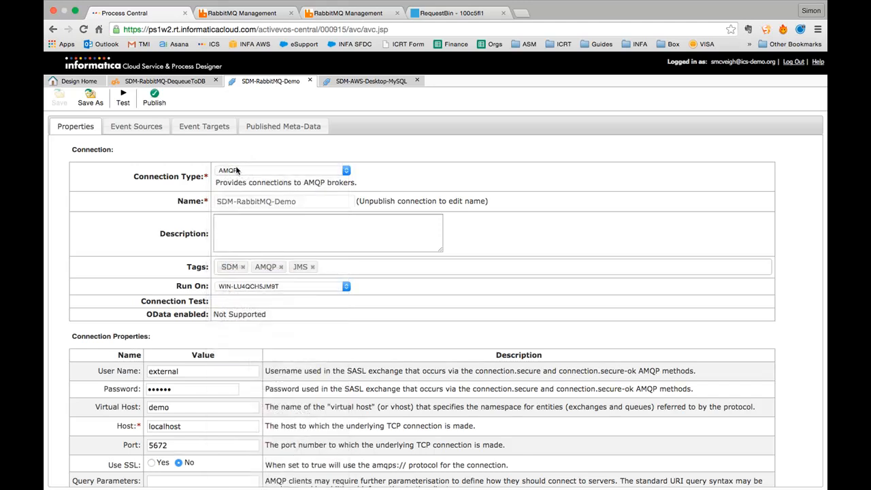
{"action": "left_click", "coordinate": [263, 241]}
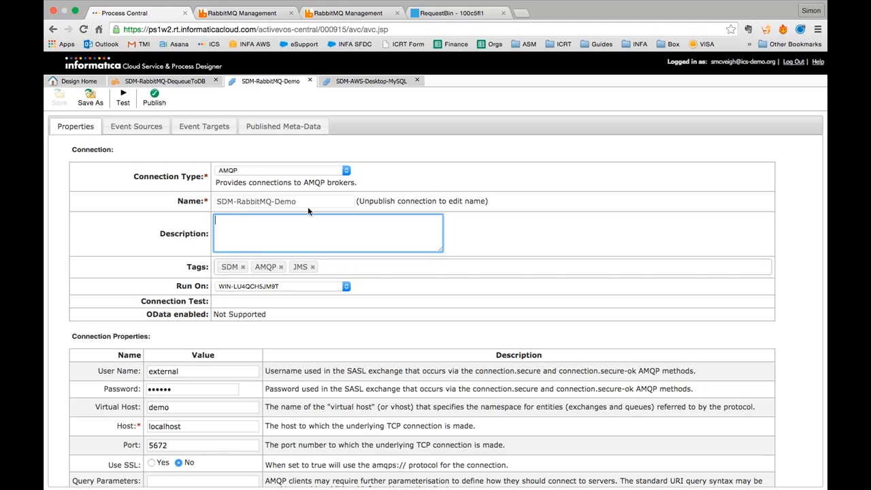
{"action": "left_click", "coordinate": [307, 205]}
{"action": "left_click", "coordinate": [272, 234]}
{"action": "scroll", "coordinate": [207, 421], "scroll_direction": "down", "scroll_amount": 2}
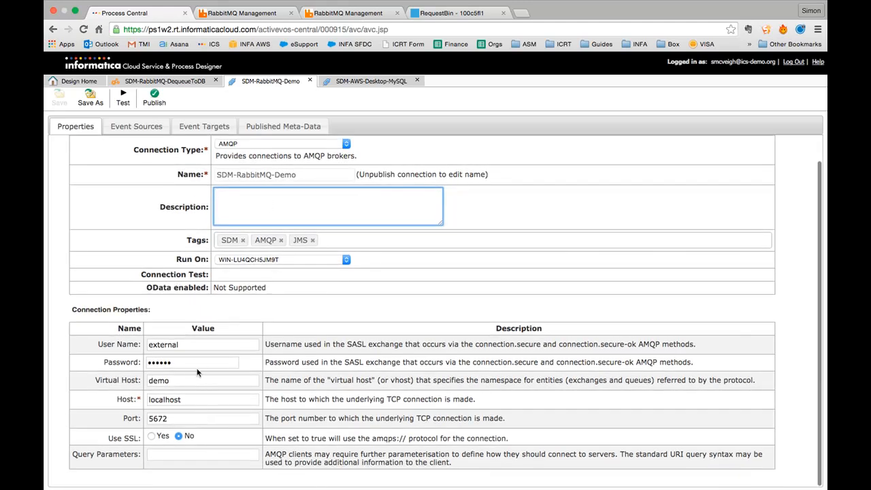
{"action": "left_click", "coordinate": [196, 344]}
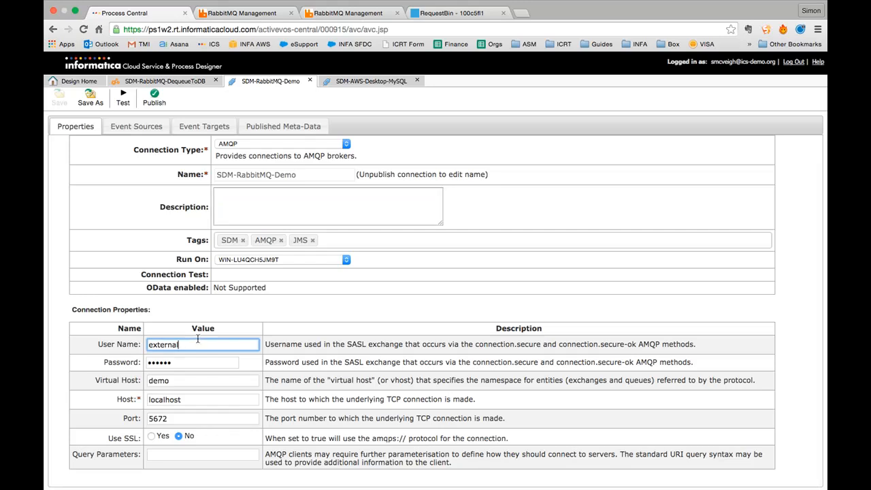
{"action": "scroll", "coordinate": [198, 340], "scroll_direction": "up", "scroll_amount": 1}
{"action": "scroll", "coordinate": [197, 340], "scroll_direction": "up", "scroll_amount": 1}
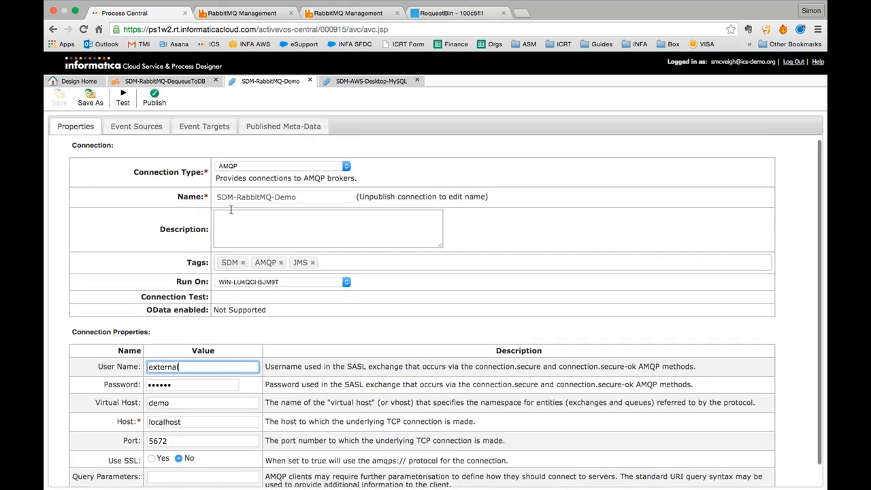
{"action": "left_click", "coordinate": [238, 225]}
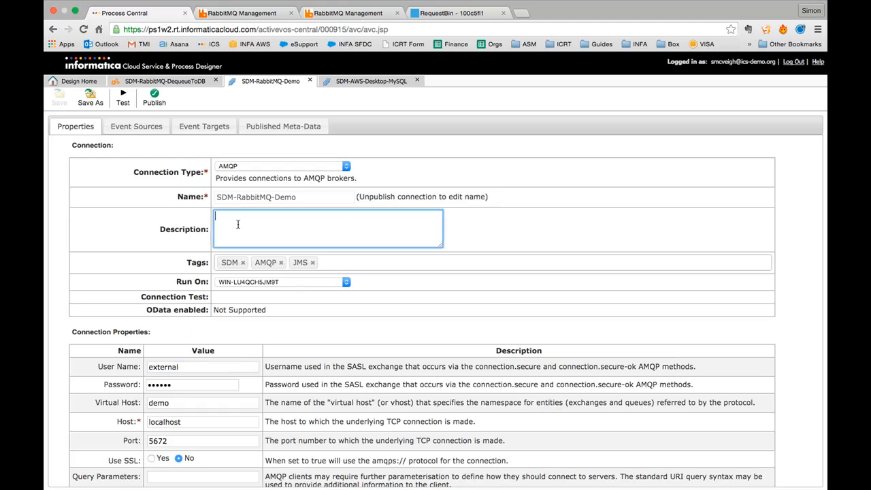
{"action": "scroll", "coordinate": [237, 224], "scroll_direction": "down", "scroll_amount": 2}
{"action": "left_click", "coordinate": [341, 242]}
{"action": "left_click", "coordinate": [292, 207]}
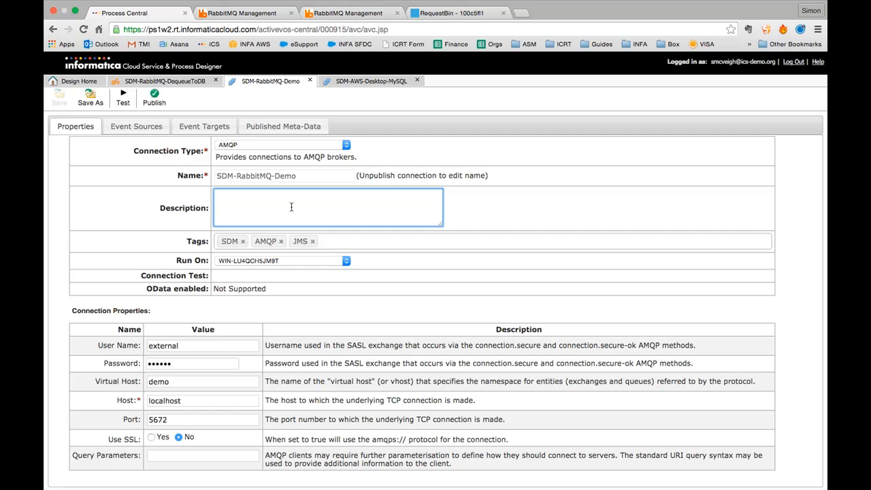
{"action": "left_click", "coordinate": [224, 262]}
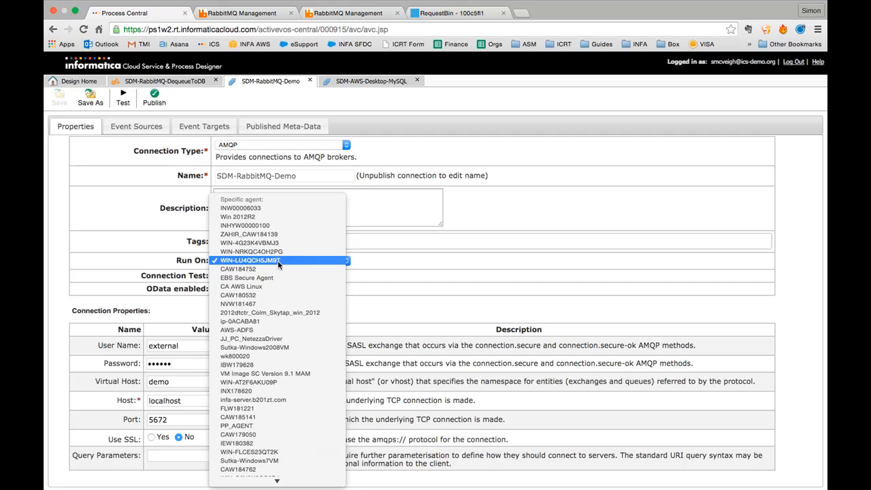
{"action": "left_click", "coordinate": [156, 237]}
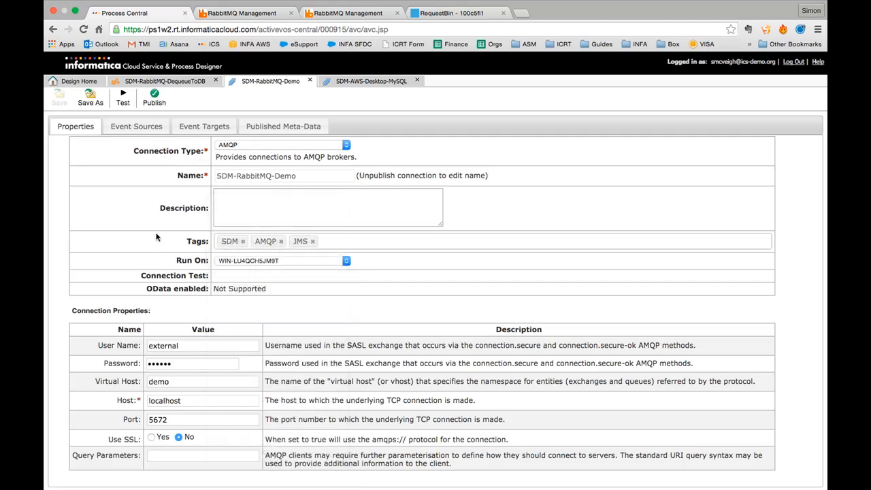
{"action": "left_click", "coordinate": [254, 264]}
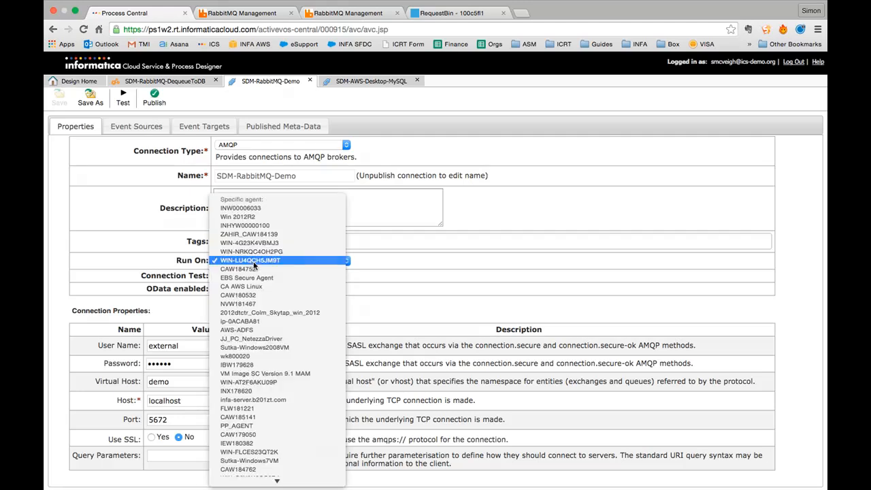
{"action": "left_click", "coordinate": [253, 263]}
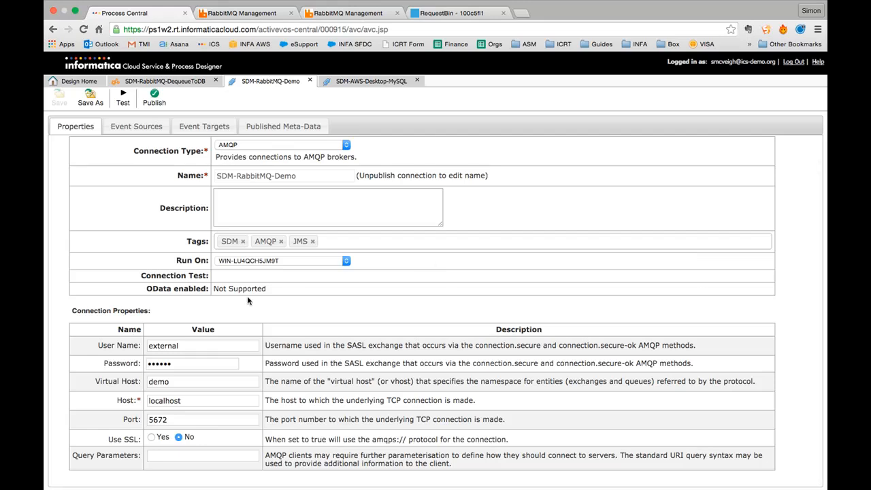
- Check the user name, host localhost, port 5672 and virtual host demo, then pass the connection test
{"action": "left_click", "coordinate": [188, 345]}
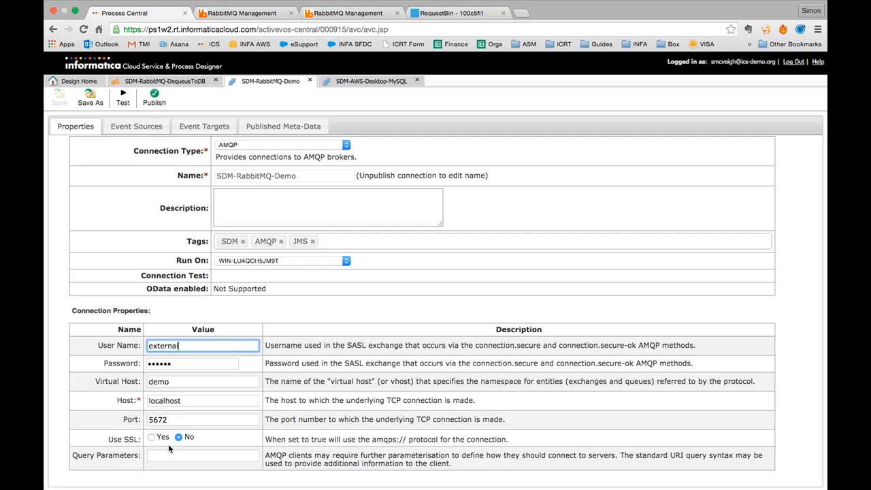
{"action": "left_click", "coordinate": [173, 419]}
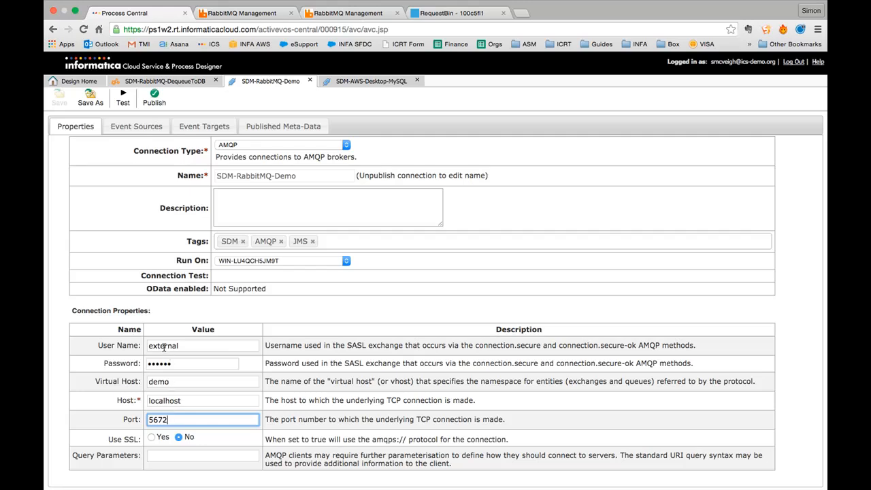
{"action": "left_click", "coordinate": [190, 383]}
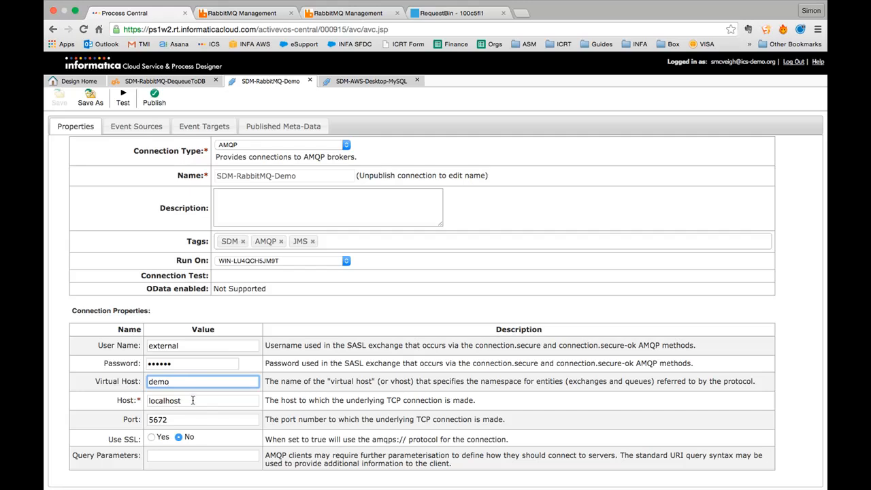
{"action": "left_click", "coordinate": [192, 400]}
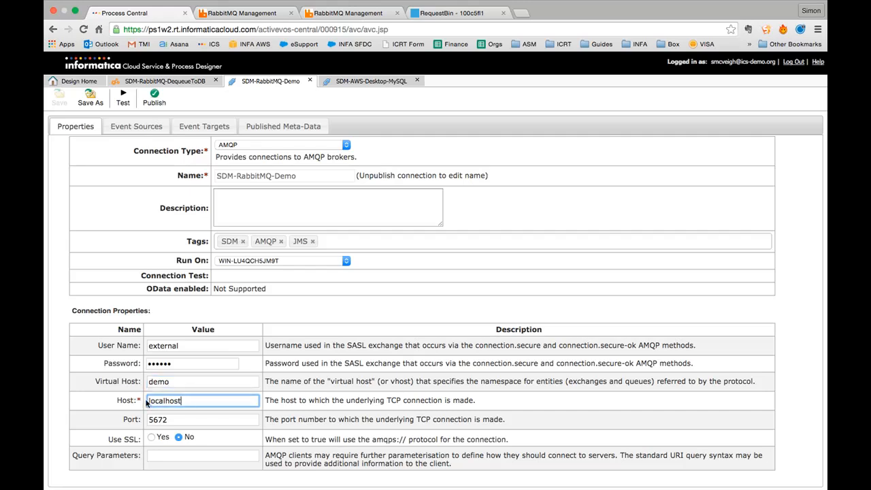
{"action": "left_click_drag", "start_coordinate": [147, 401], "coordinate": [190, 399]}
{"action": "left_click", "coordinate": [190, 401]}
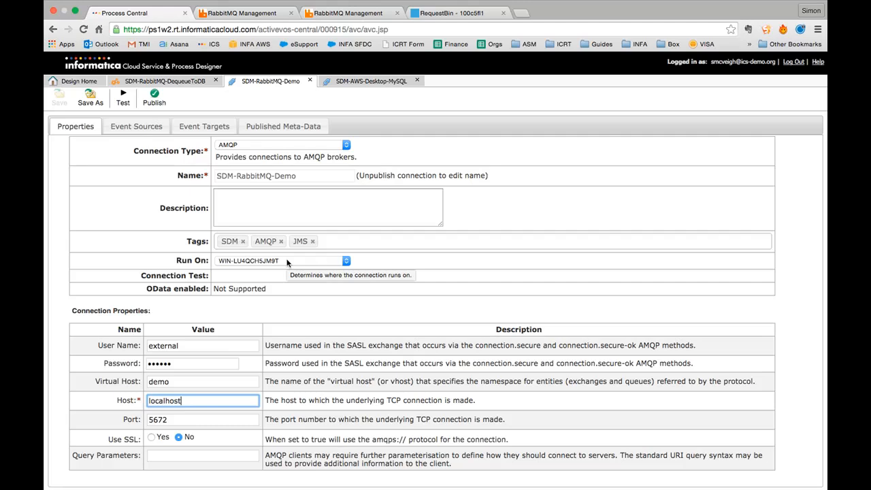
{"action": "left_click", "coordinate": [174, 421]}
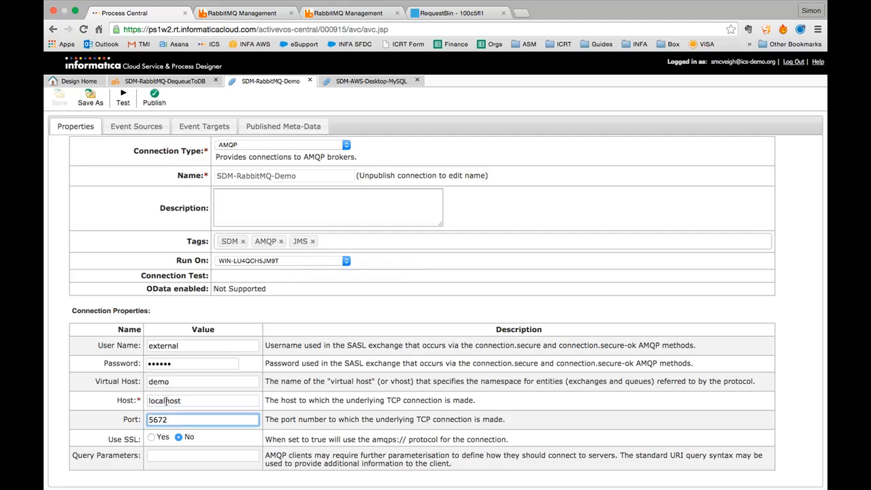
{"action": "left_click", "coordinate": [187, 400]}
{"action": "left_click", "coordinate": [161, 421]}
{"action": "left_click", "coordinate": [191, 460]}
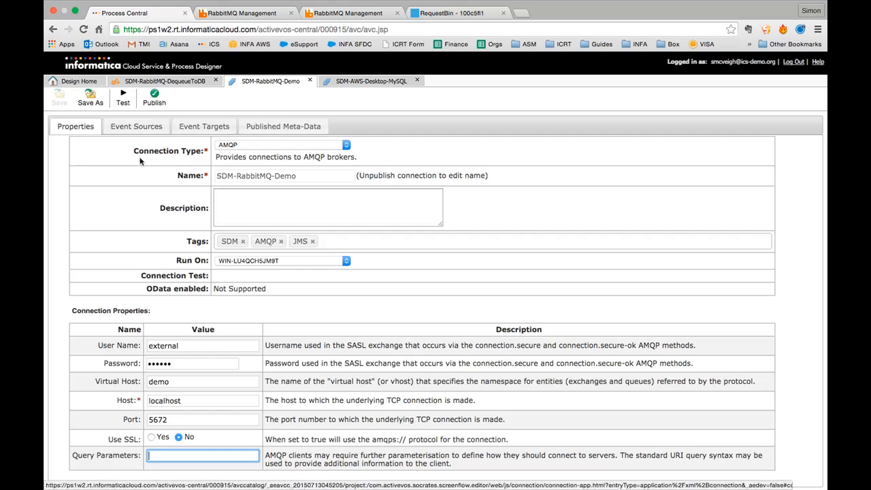
{"action": "scroll", "coordinate": [138, 180], "scroll_direction": "up", "scroll_amount": 1}
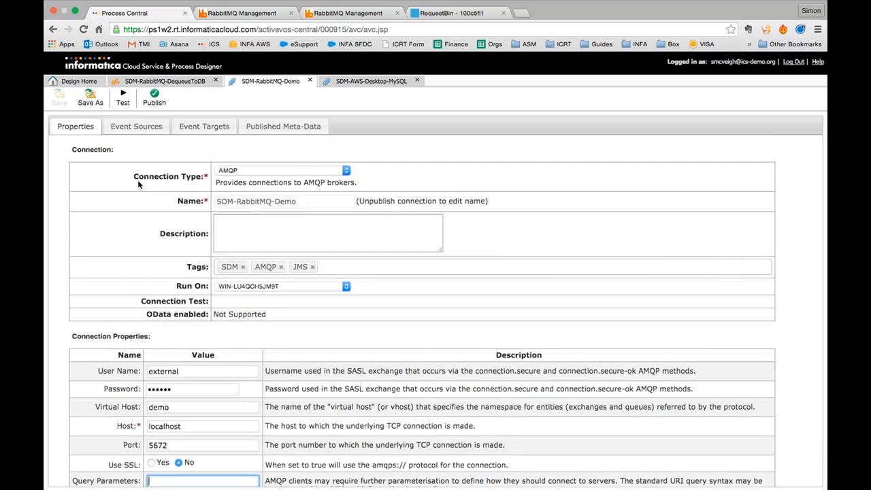
{"action": "left_click", "coordinate": [129, 107]}
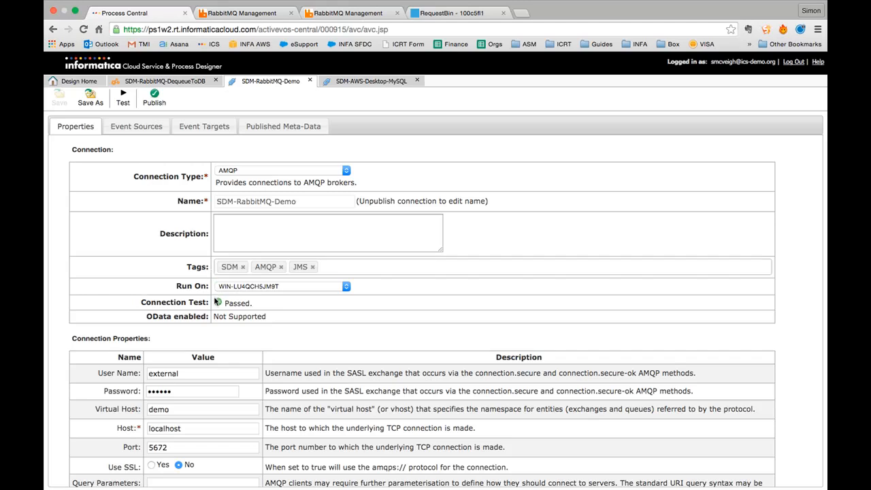
- Show the event sources: DefaultQueueSource reading Json from demo-queue, dead-lettering to demo-dlx
{"action": "left_click", "coordinate": [123, 132]}
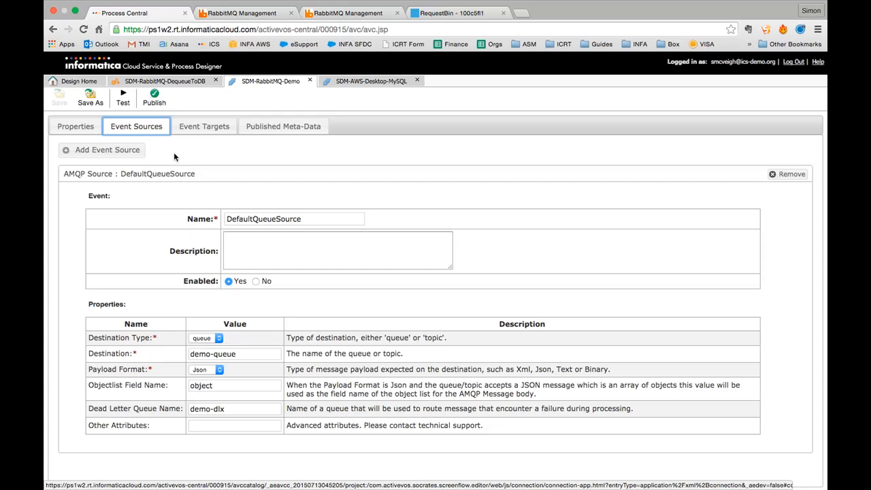
{"action": "left_click", "coordinate": [132, 150]}
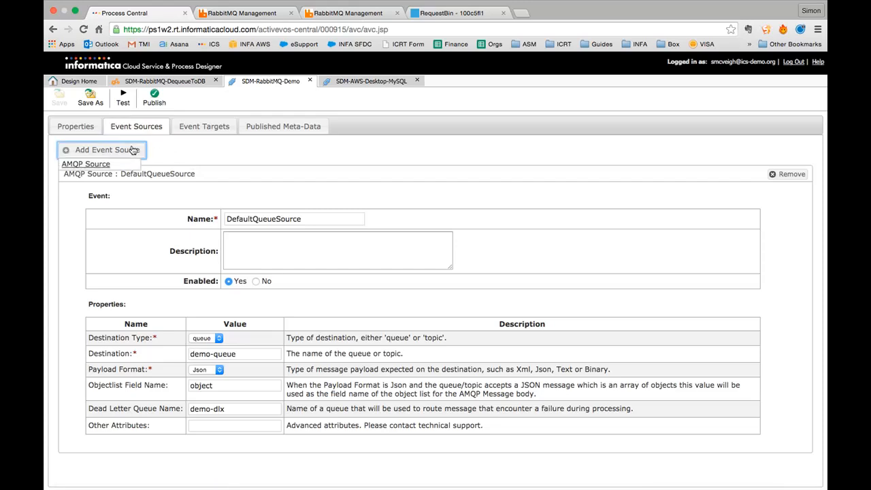
{"action": "left_click", "coordinate": [170, 147]}
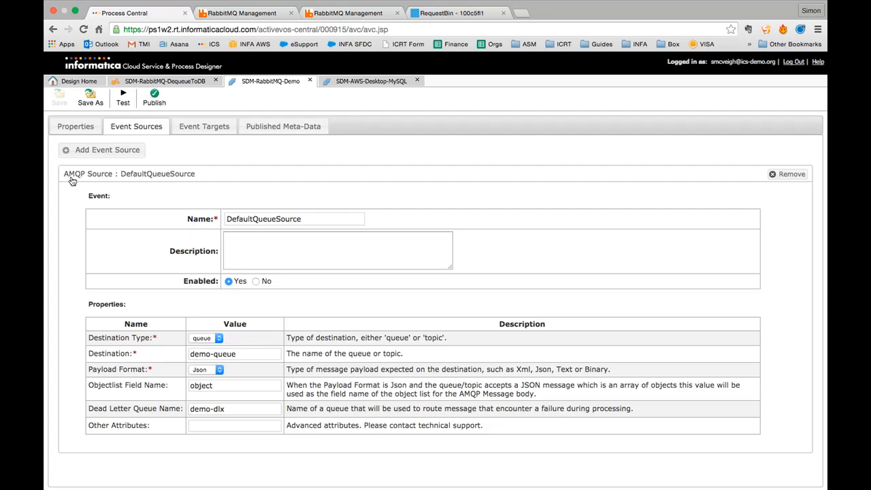
{"action": "left_click", "coordinate": [97, 151]}
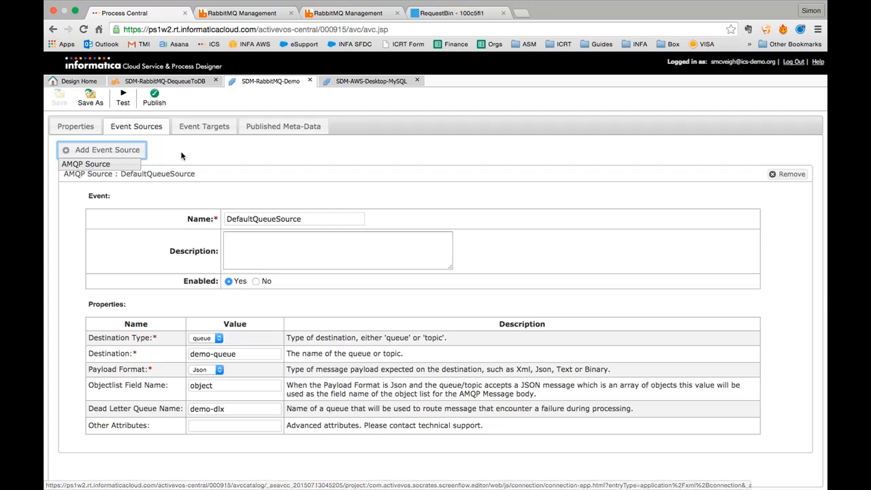
{"action": "left_click", "coordinate": [183, 176]}
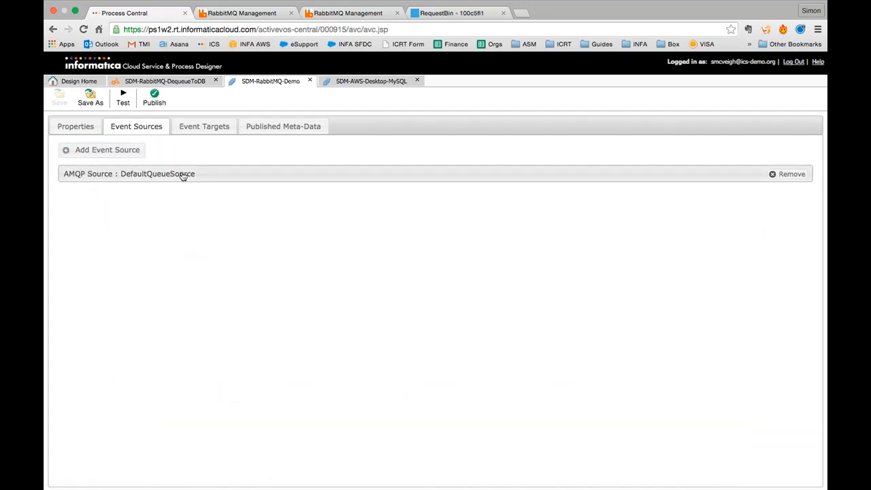
{"action": "left_click", "coordinate": [155, 181]}
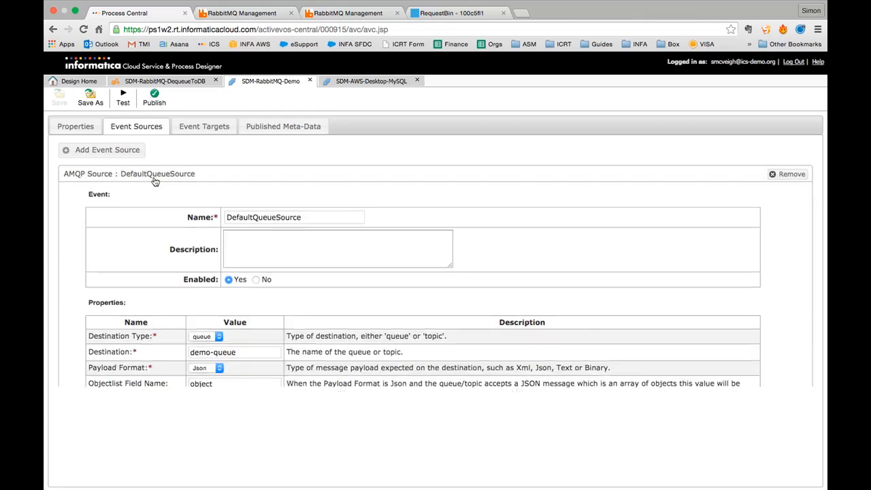
- Review DefaultQueueSource's name, description and queue destination demo-queue without changing them
{"action": "left_click", "coordinate": [261, 246]}
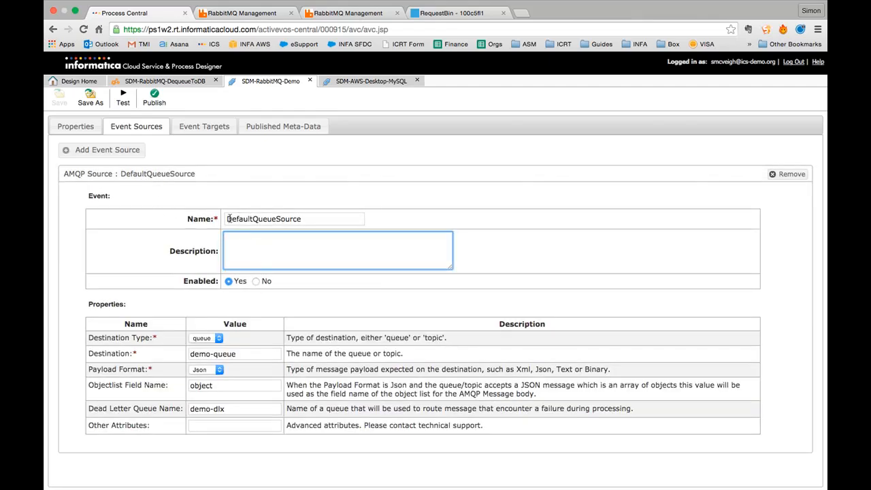
{"action": "left_click_drag", "start_coordinate": [227, 219], "coordinate": [319, 218]}
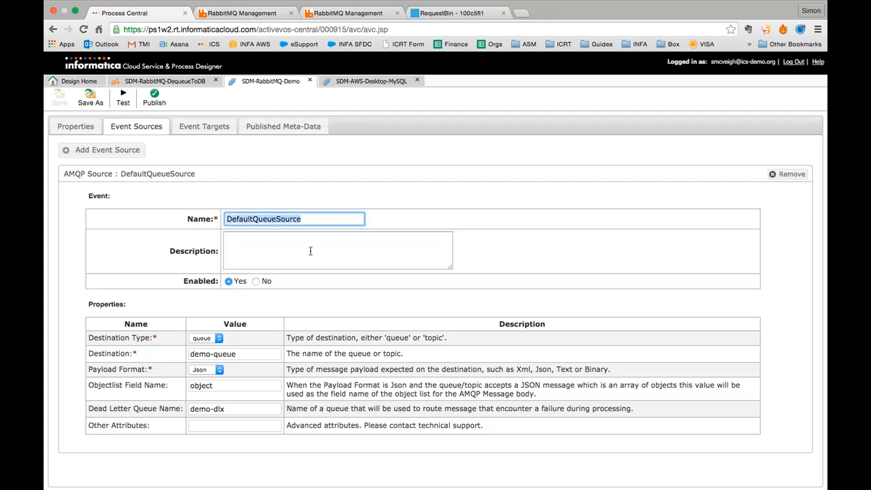
{"action": "left_click", "coordinate": [309, 251]}
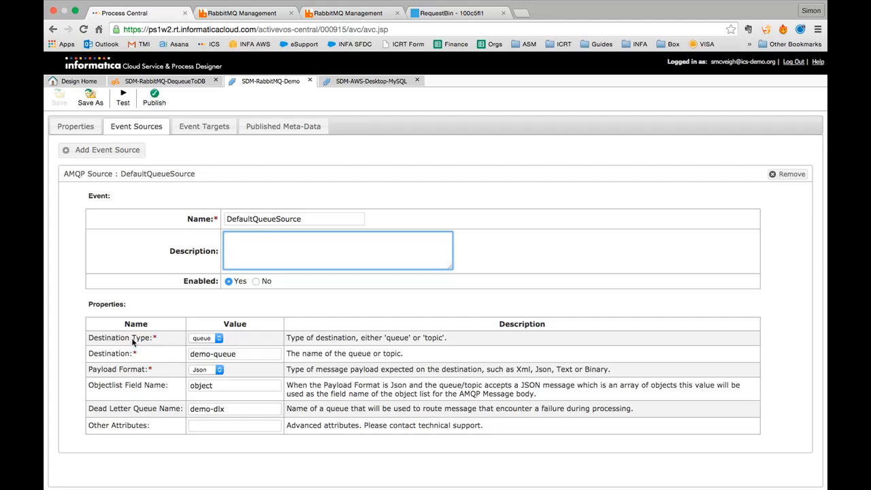
{"action": "left_click", "coordinate": [205, 337]}
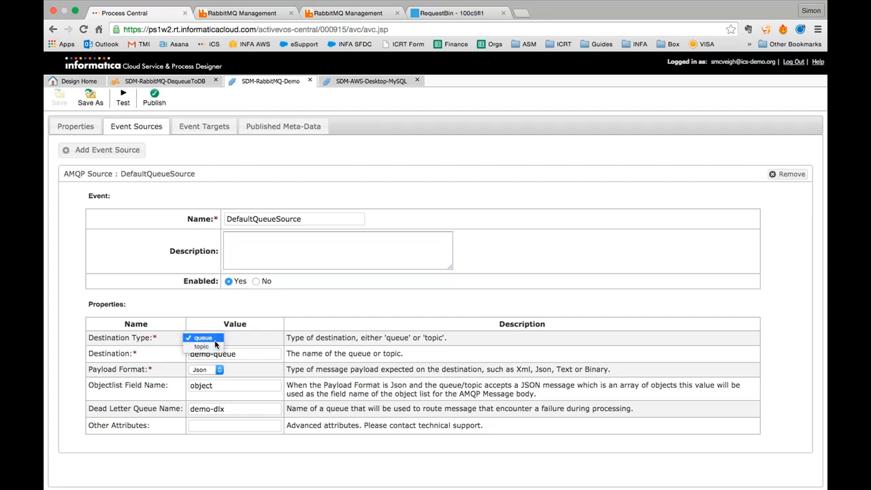
{"action": "left_click", "coordinate": [247, 340]}
{"action": "left_click", "coordinate": [247, 353]}
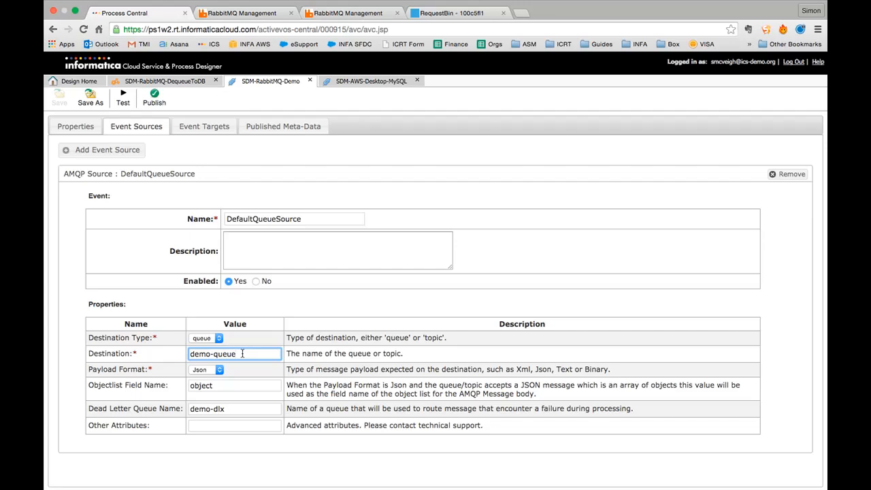
- Confirm the Json payload format, object list name and dead-letter queue demo-dlx, then view event targets
{"action": "left_click", "coordinate": [195, 370]}
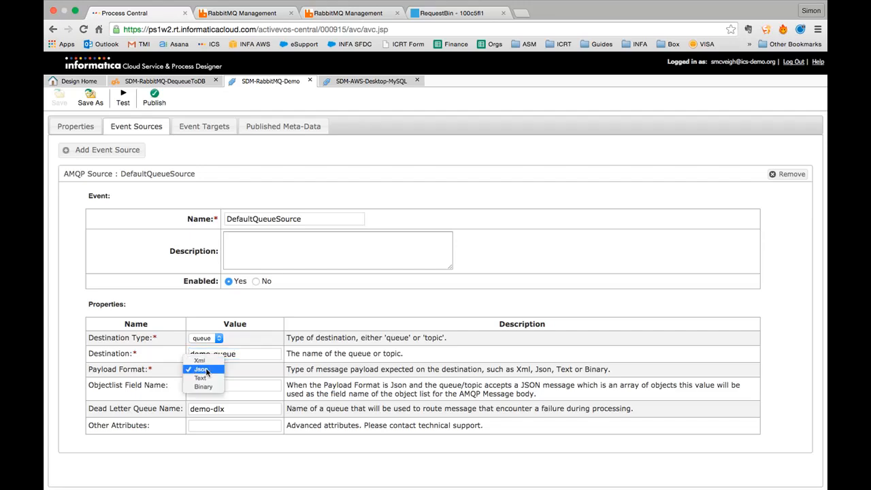
{"action": "left_click", "coordinate": [206, 370]}
{"action": "left_click", "coordinate": [213, 355]}
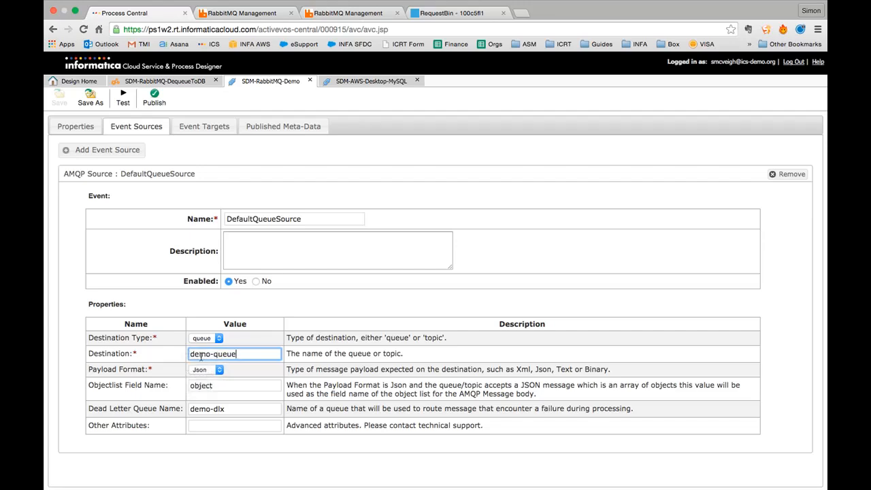
{"action": "left_click", "coordinate": [206, 369]}
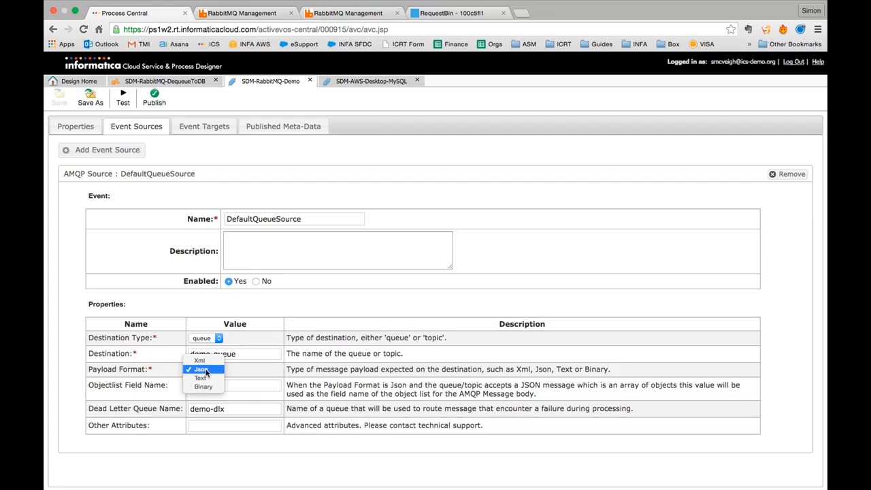
{"action": "left_click", "coordinate": [252, 357]}
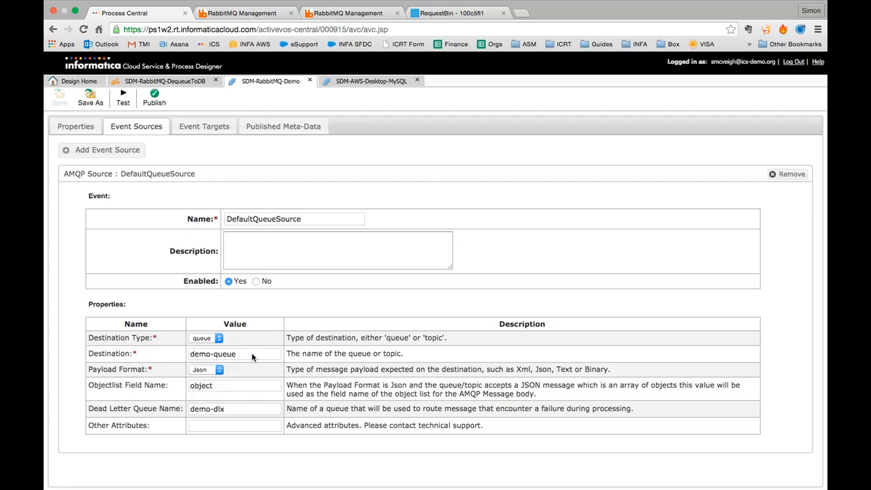
{"action": "left_click", "coordinate": [220, 387]}
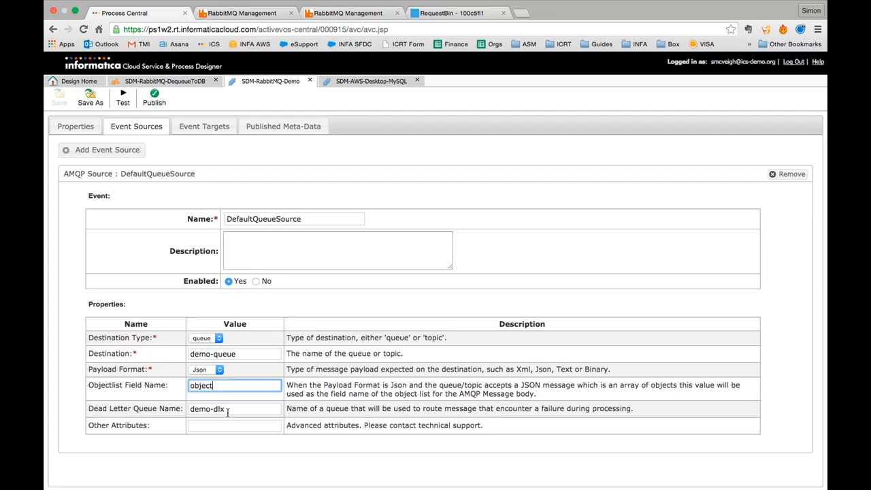
{"action": "left_click", "coordinate": [227, 410]}
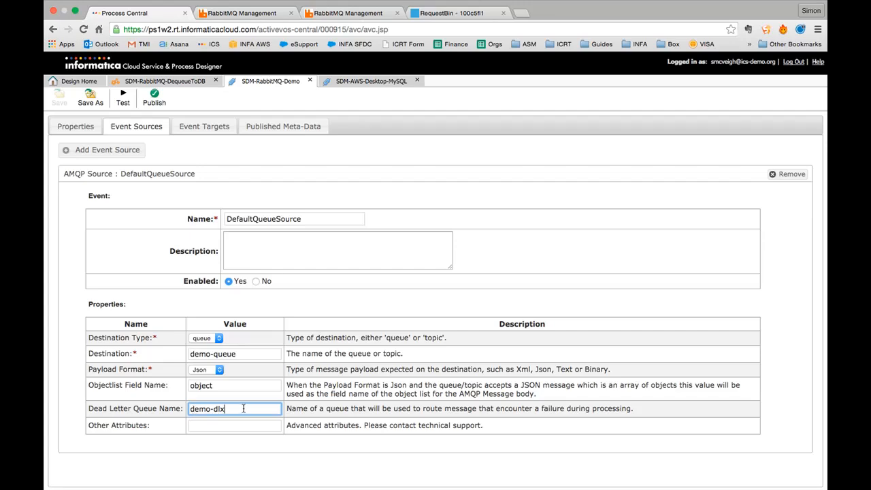
{"action": "left_click", "coordinate": [349, 185]}
{"action": "left_click", "coordinate": [199, 128]}
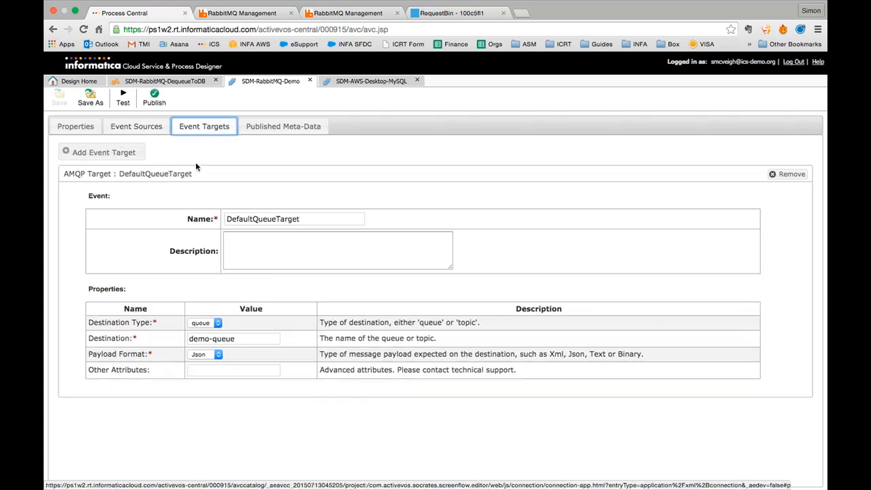
- Look over the DefaultQueueTarget event target settings without editing them
{"action": "left_click", "coordinate": [104, 152]}
{"action": "left_click", "coordinate": [203, 148]}
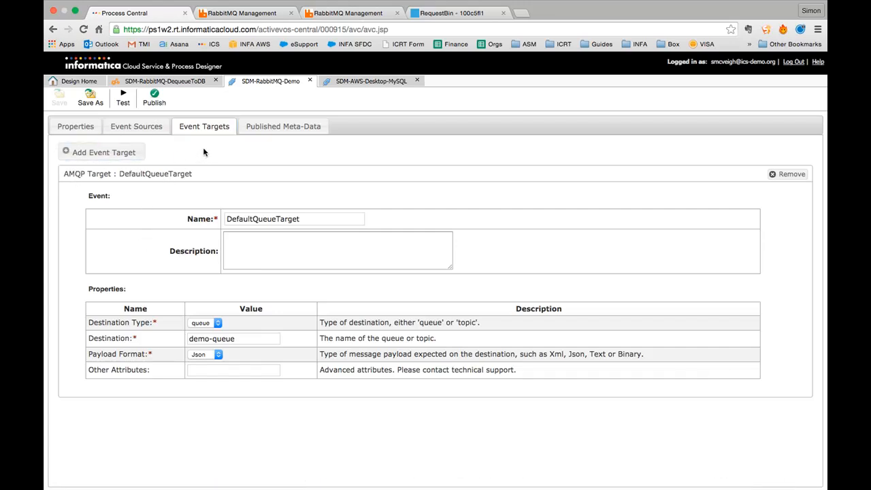
{"action": "left_click", "coordinate": [265, 250]}
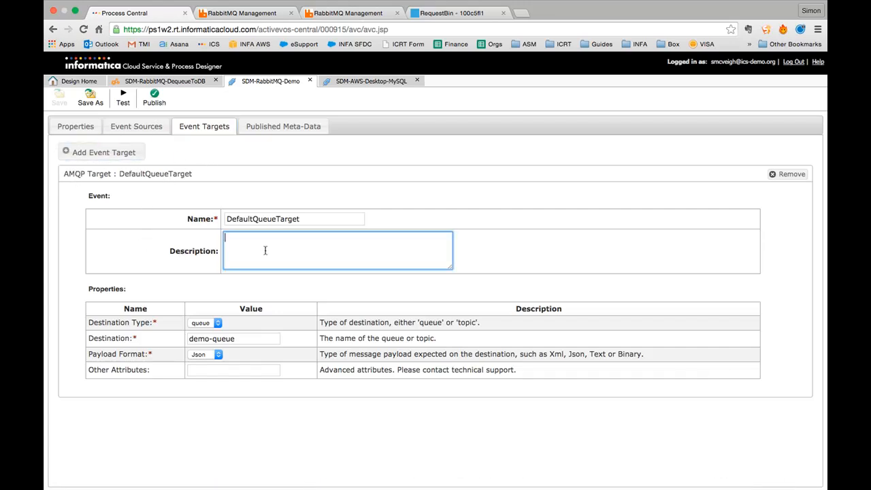
{"action": "left_click", "coordinate": [205, 368]}
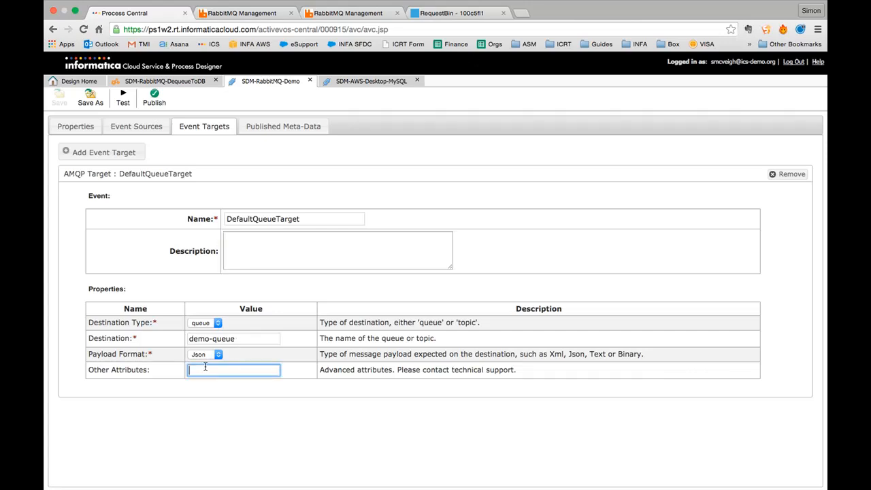
{"action": "left_click", "coordinate": [315, 254]}
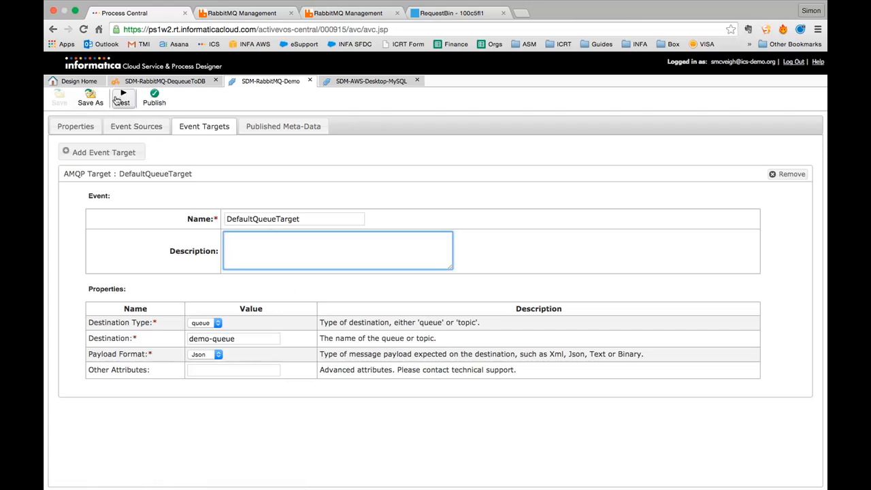
- Publish the SDM-RabbitMQ-Demo connection and bring up RabbitMQ's Connections page
{"action": "left_click", "coordinate": [86, 126]}
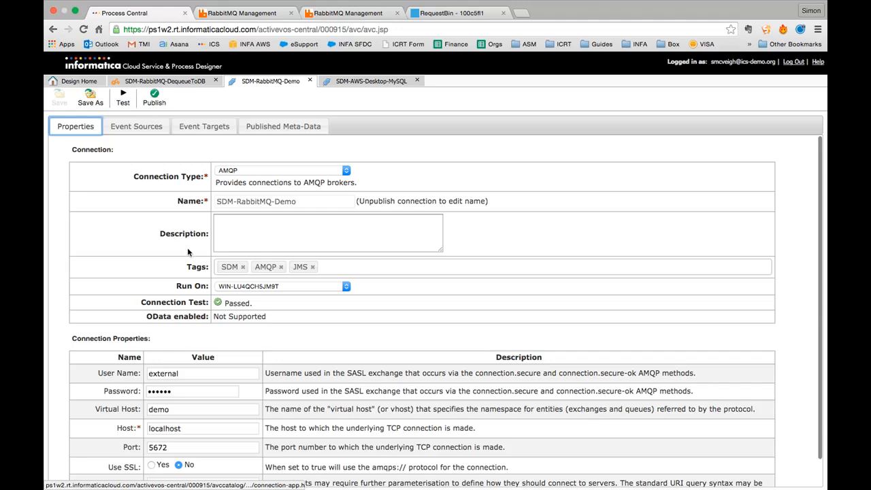
{"action": "left_click", "coordinate": [154, 100]}
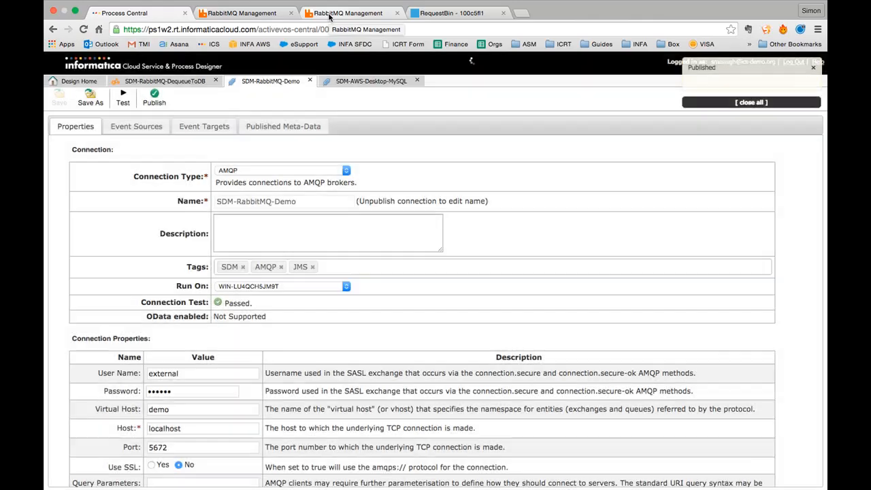
{"action": "left_click", "coordinate": [331, 13]}
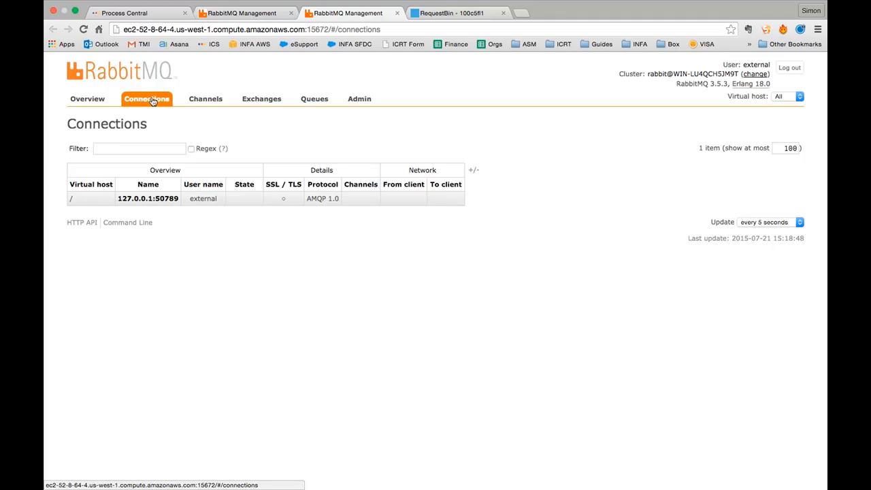
- Refresh RabbitMQ Connections to see one AMQP 1.0 connection, check demo-queue, then return to Process Central
{"action": "left_click", "coordinate": [85, 29]}
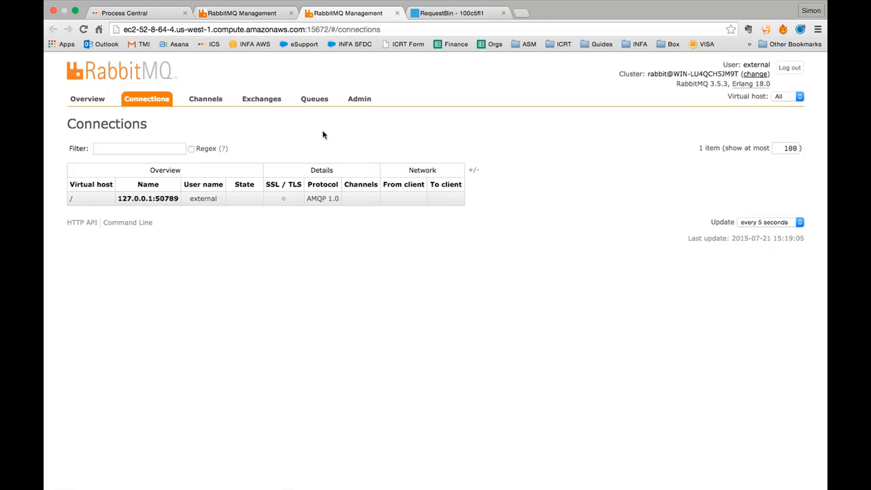
{"action": "left_click", "coordinate": [260, 15]}
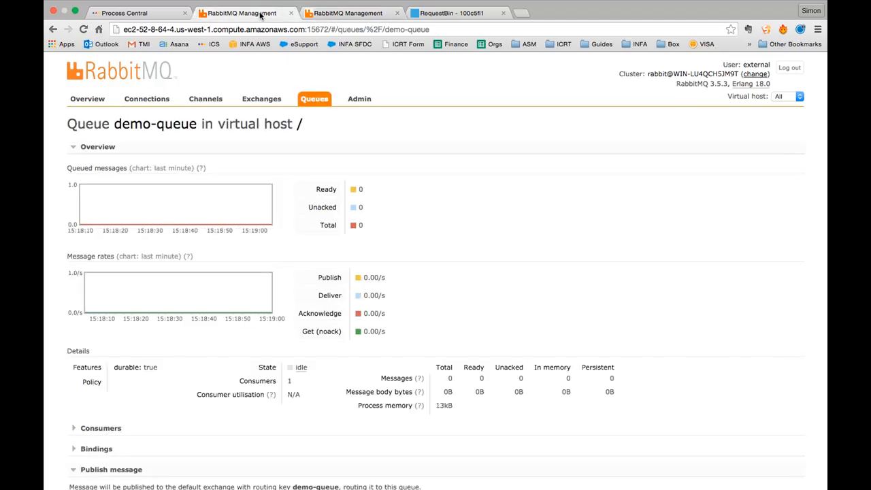
{"action": "left_click", "coordinate": [155, 15]}
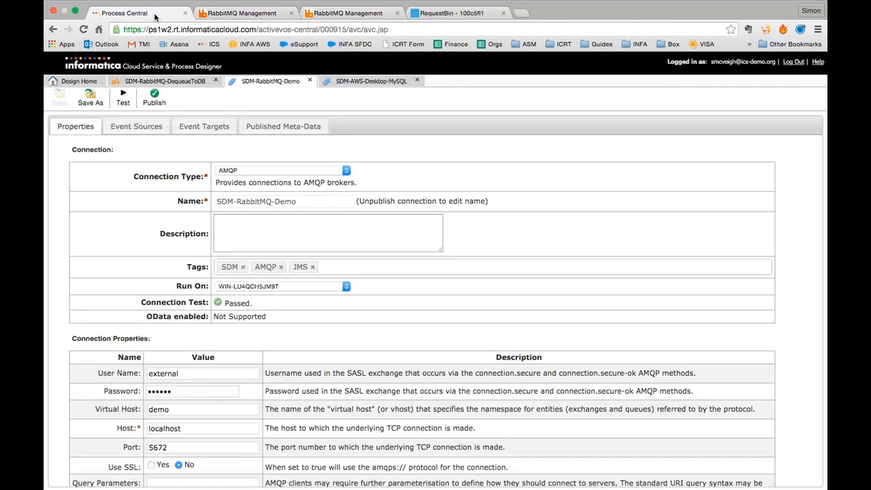
- View the SDM-RabbitMQ-DequeueToDB process properties, then the SDM-AWS-Desktop-MySQL JDBC connection
{"action": "left_click", "coordinate": [169, 81]}
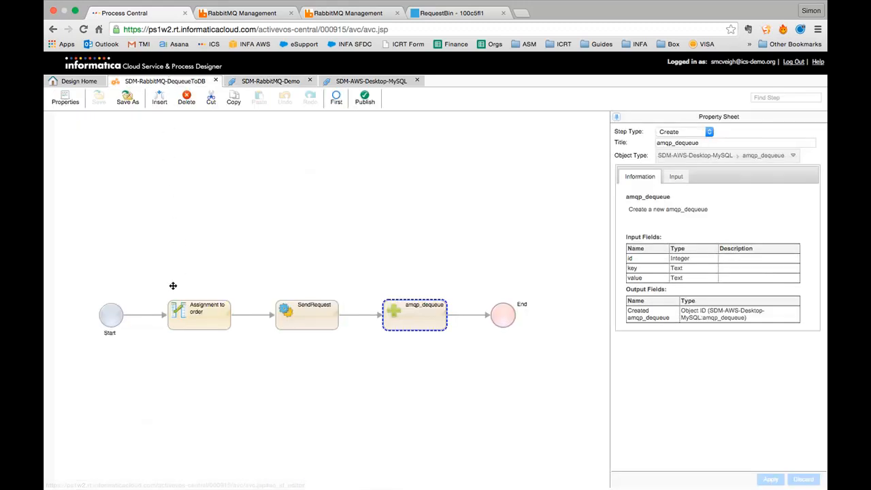
{"action": "left_click", "coordinate": [115, 317]}
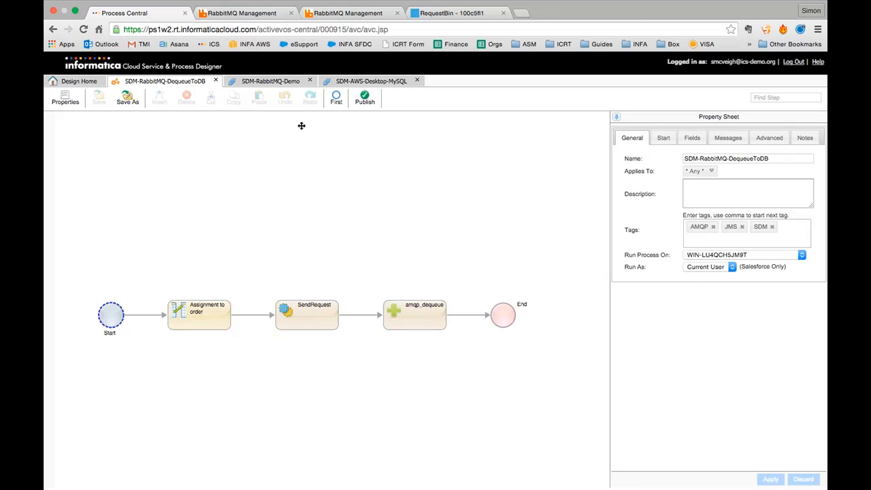
{"action": "left_click", "coordinate": [380, 80]}
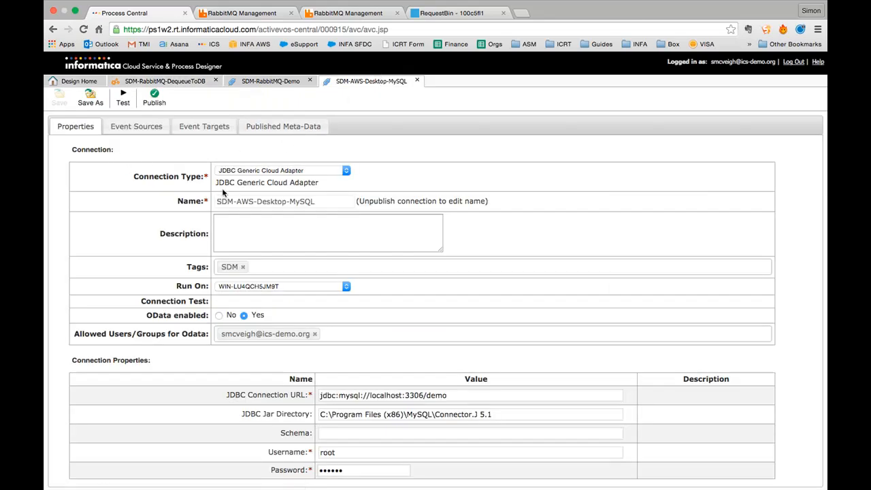
- Keep JDBC Generic Cloud Adapter as connection type and WIN-LU4QCH5JM9T as the run-on agent
{"action": "left_click", "coordinate": [242, 173]}
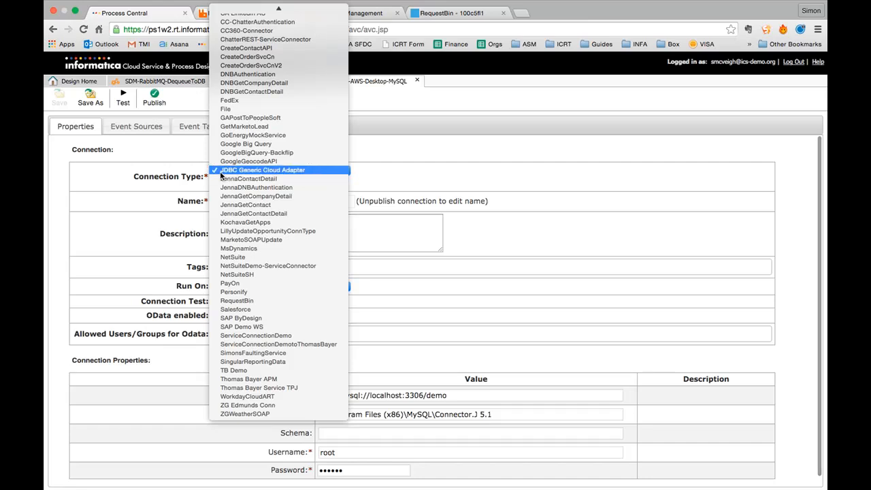
{"action": "left_click", "coordinate": [287, 175]}
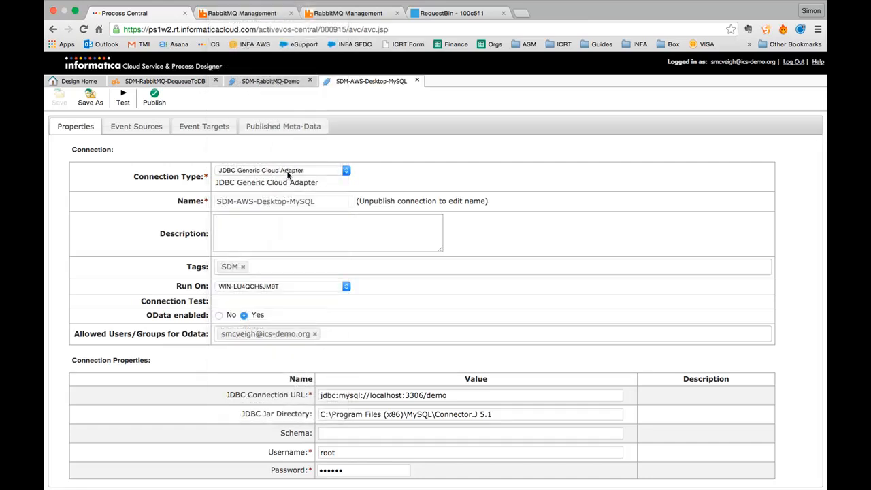
{"action": "left_click", "coordinate": [249, 244]}
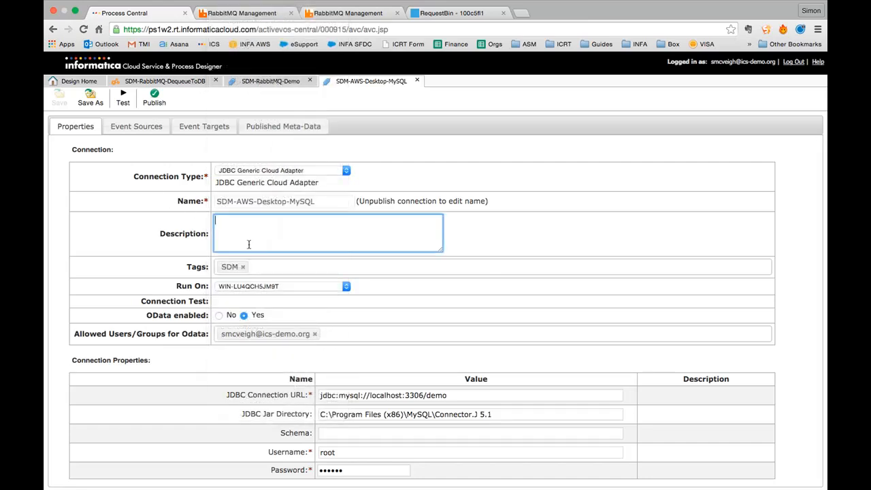
{"action": "scroll", "coordinate": [249, 247], "scroll_direction": "down", "scroll_amount": 1}
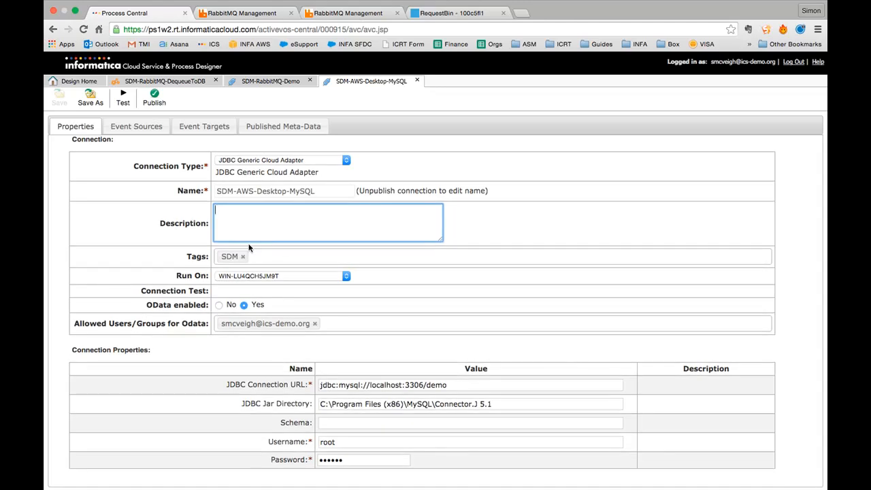
{"action": "scroll", "coordinate": [249, 248], "scroll_direction": "up", "scroll_amount": 1}
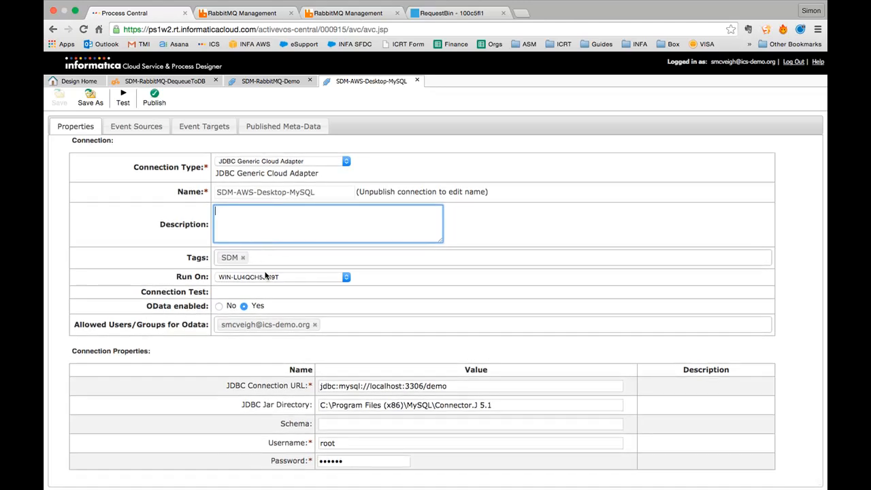
{"action": "left_click", "coordinate": [219, 279]}
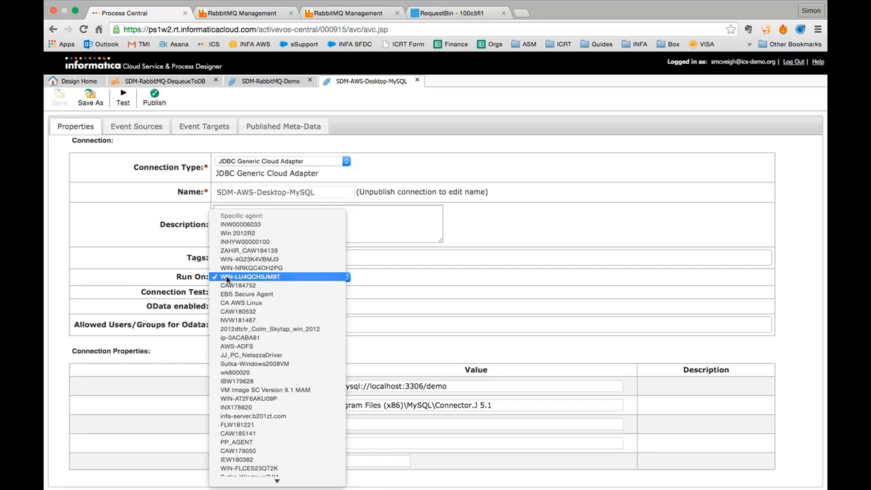
{"action": "left_click", "coordinate": [238, 277]}
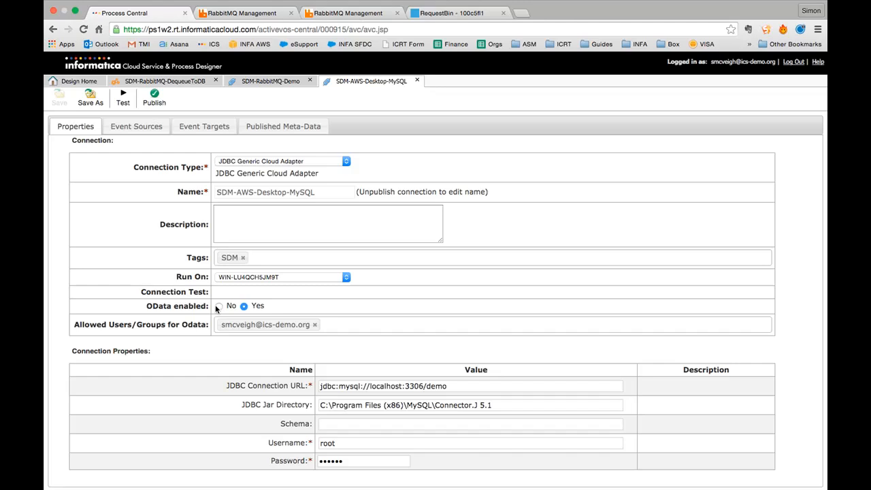
- Check the JDBC URL, jar directory and username root, pass the test, and show published objects
{"action": "left_click", "coordinate": [319, 383]}
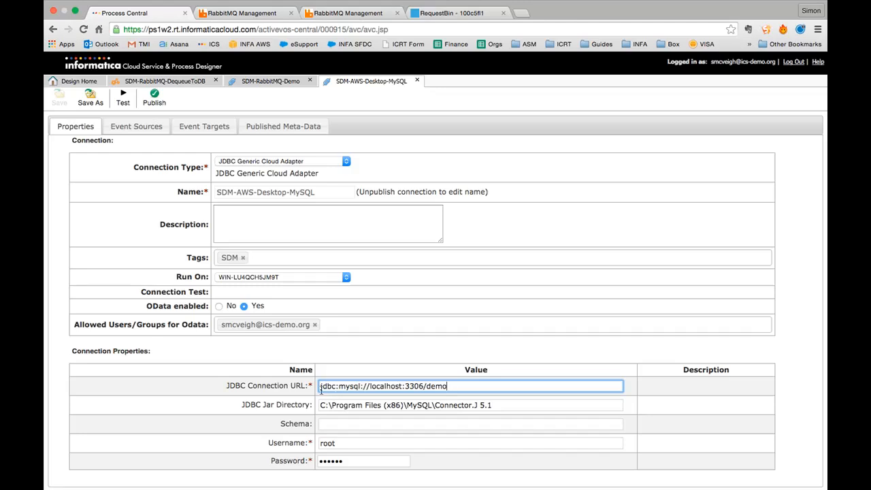
{"action": "left_click", "coordinate": [326, 426]}
{"action": "left_click_drag", "start_coordinate": [320, 386], "coordinate": [464, 385]}
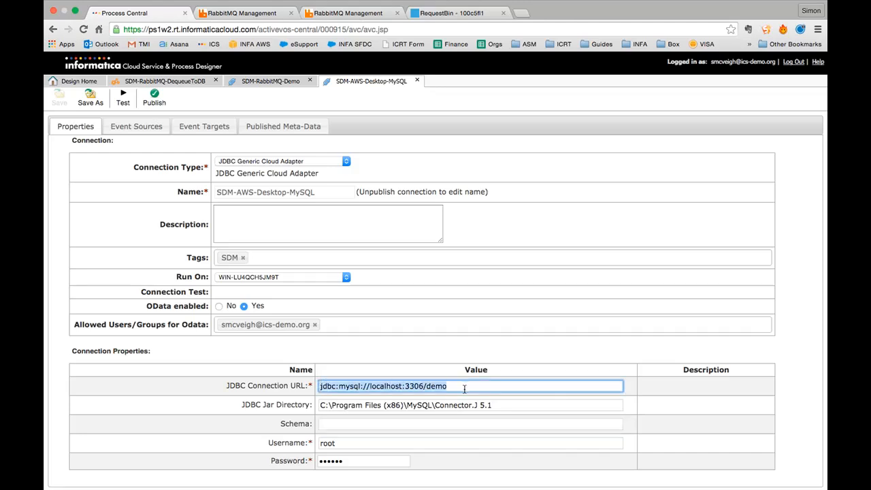
{"action": "left_click", "coordinate": [344, 405]}
{"action": "left_click", "coordinate": [524, 407]}
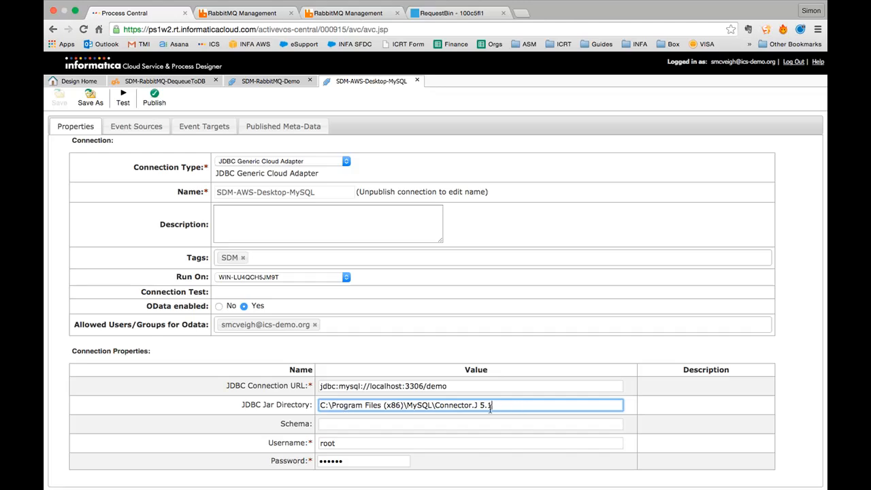
{"action": "left_click_drag", "start_coordinate": [373, 411], "coordinate": [316, 407]}
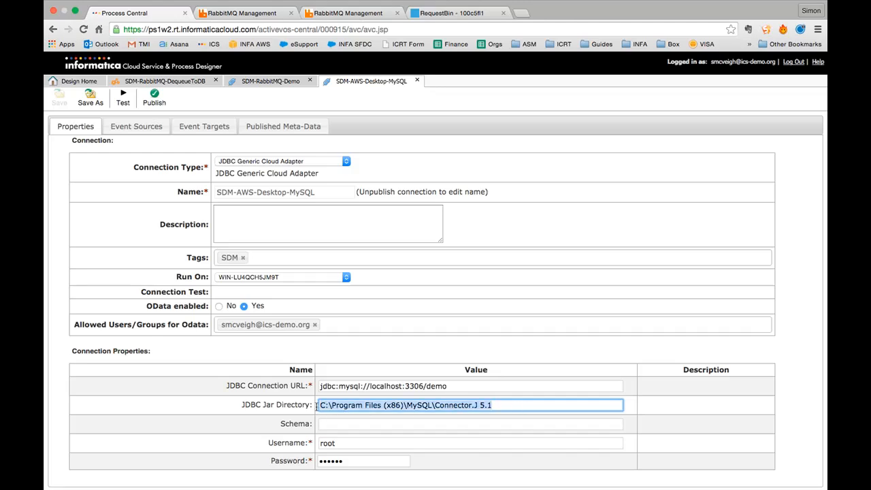
{"action": "left_click", "coordinate": [331, 422]}
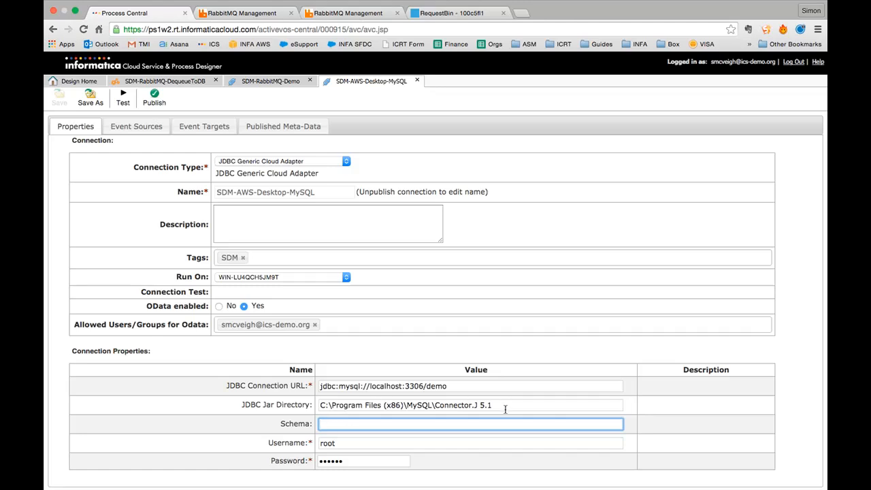
{"action": "left_click", "coordinate": [352, 442]}
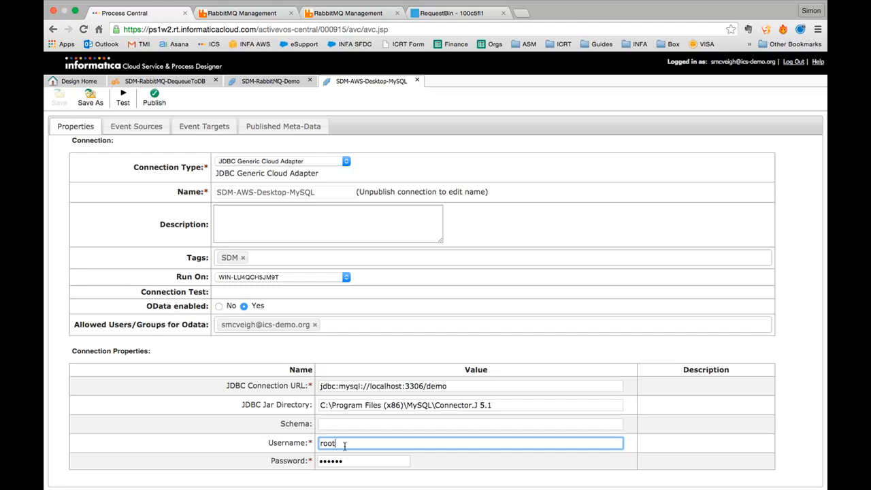
{"action": "left_click", "coordinate": [123, 100]}
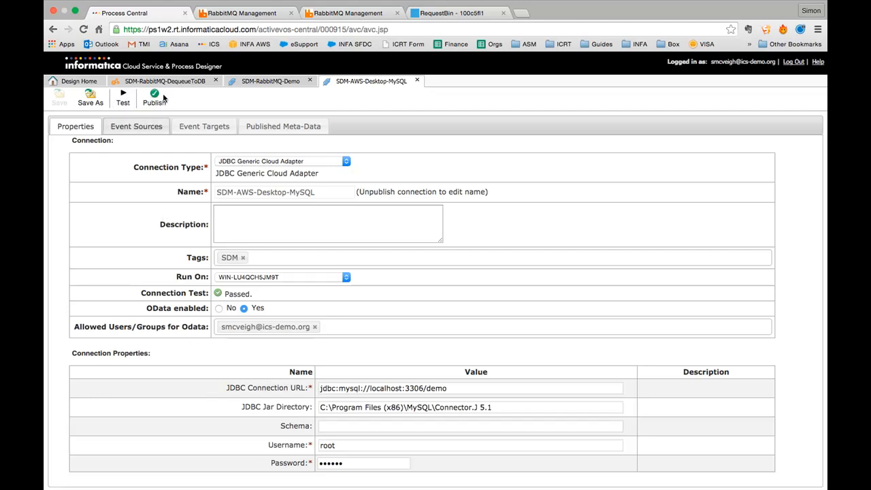
{"action": "left_click", "coordinate": [264, 127]}
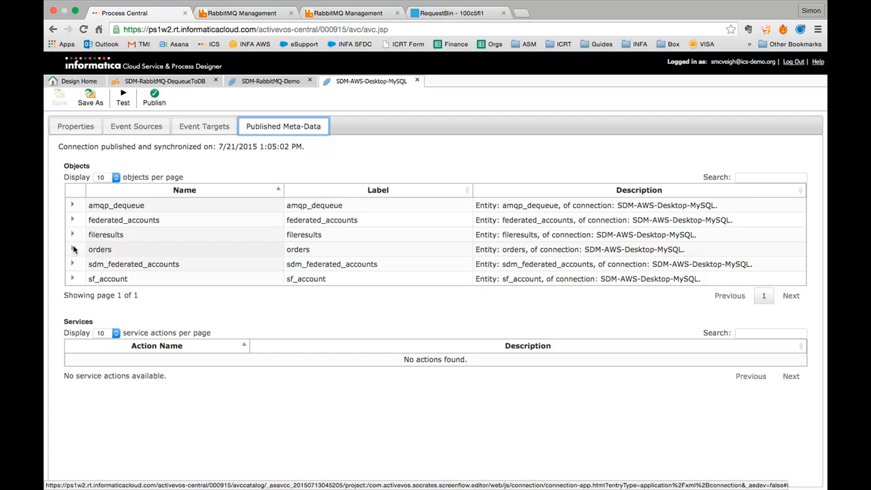
- Show the amqp_dequeue Create step in DequeueToDB, then switch to Sequel Pro's empty amqp_dequeue table
{"action": "left_click", "coordinate": [129, 82]}
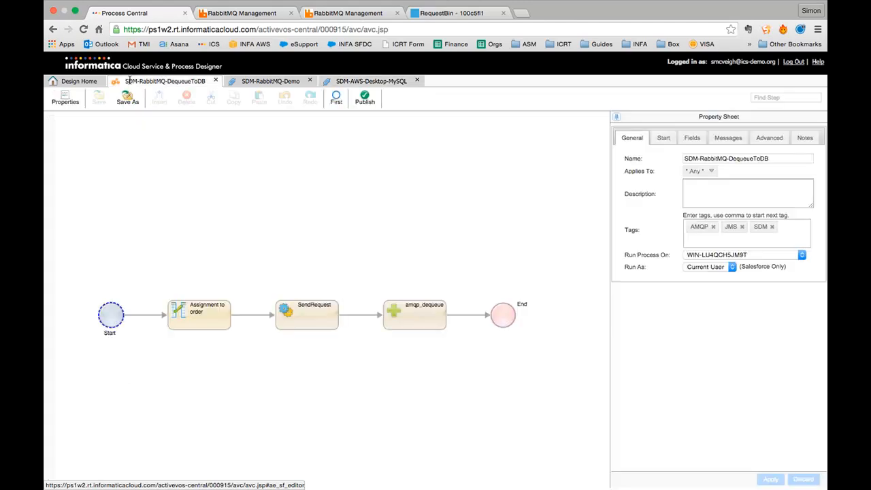
{"action": "left_click", "coordinate": [417, 313]}
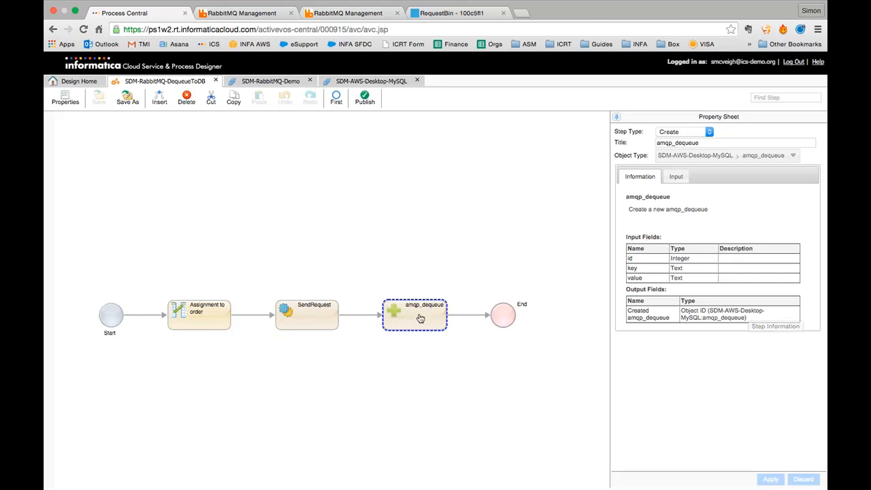
{"action": "left_click", "coordinate": [684, 132]}
{"action": "left_click", "coordinate": [684, 131]}
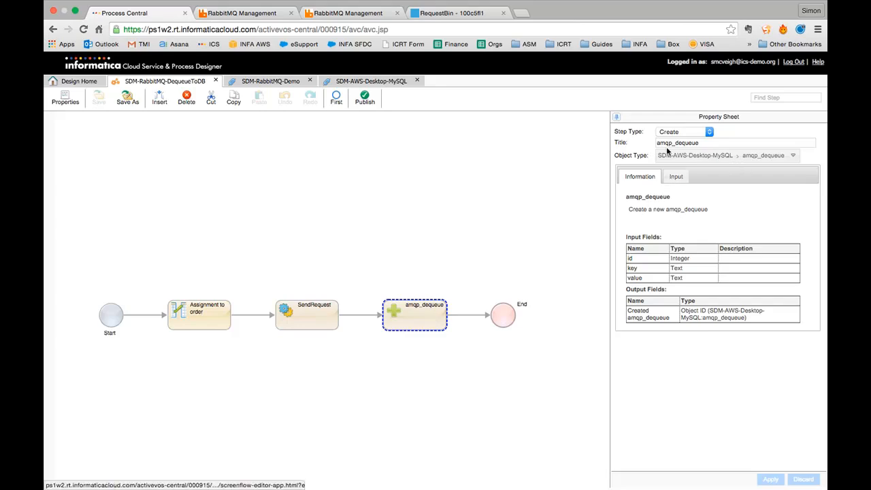
{"action": "key", "text": "super+Tab"}
{"action": "key", "text": "super+Tab"}
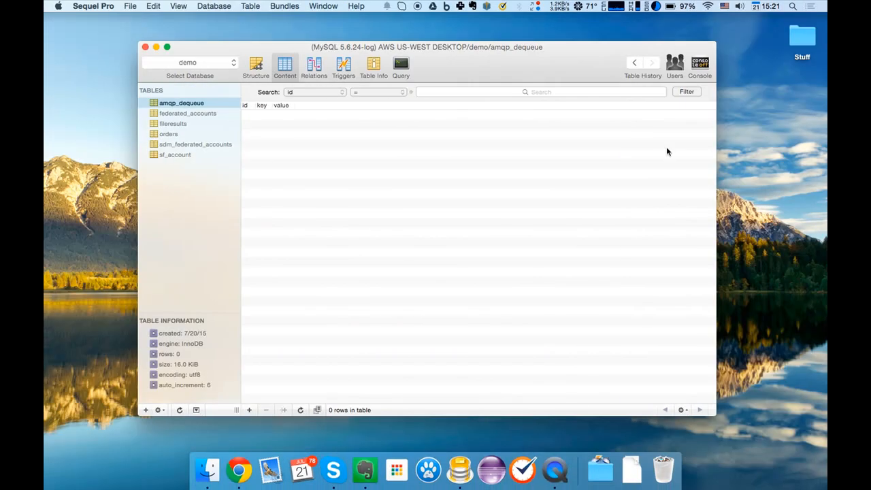
- Check the amqp_dequeue table's id, key and value columns in Sequel Pro, then return to SDM-AWS-Desktop-MySQL metadata
{"action": "left_click", "coordinate": [252, 66]}
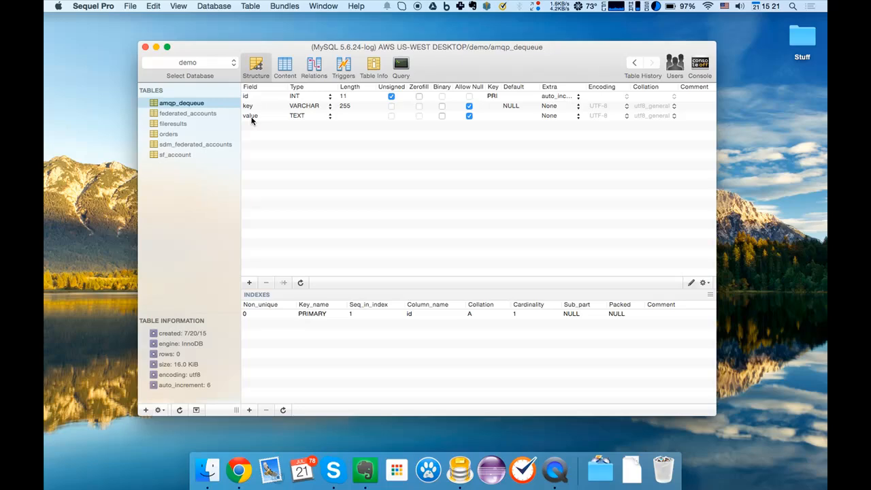
{"action": "key", "text": "super+Tab"}
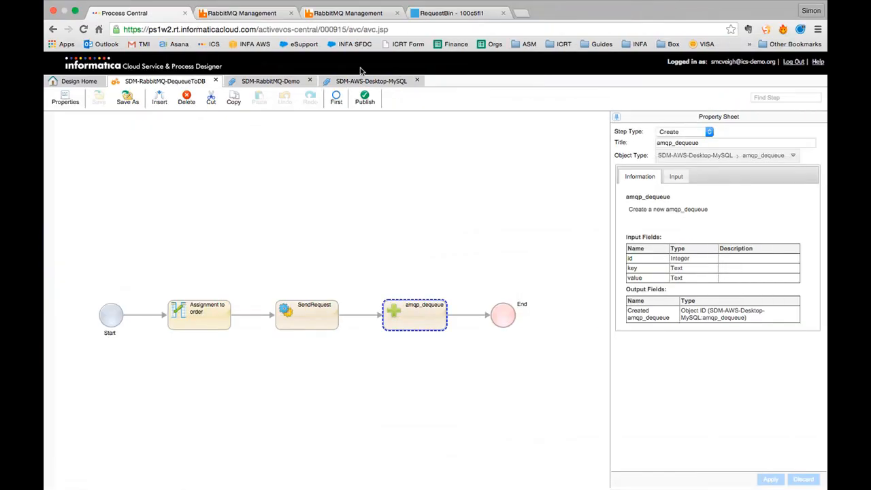
{"action": "left_click", "coordinate": [373, 80]}
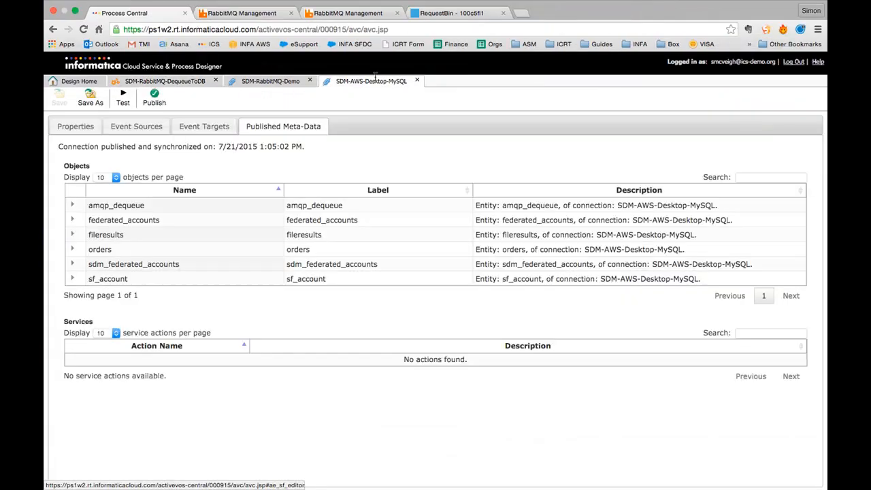
- Review the amqp_dequeue object's published fields, then go back to the SDM-RabbitMQ-DequeueToDB process
{"action": "left_click", "coordinate": [72, 205]}
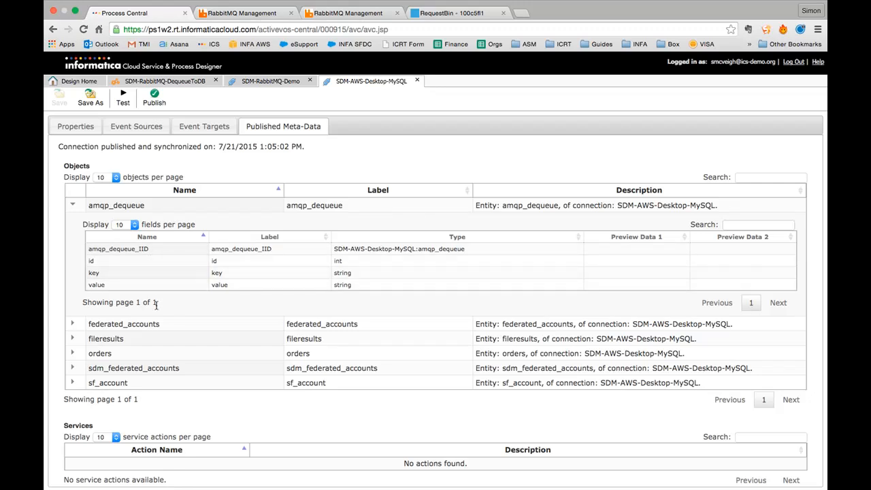
{"action": "left_click", "coordinate": [127, 83]}
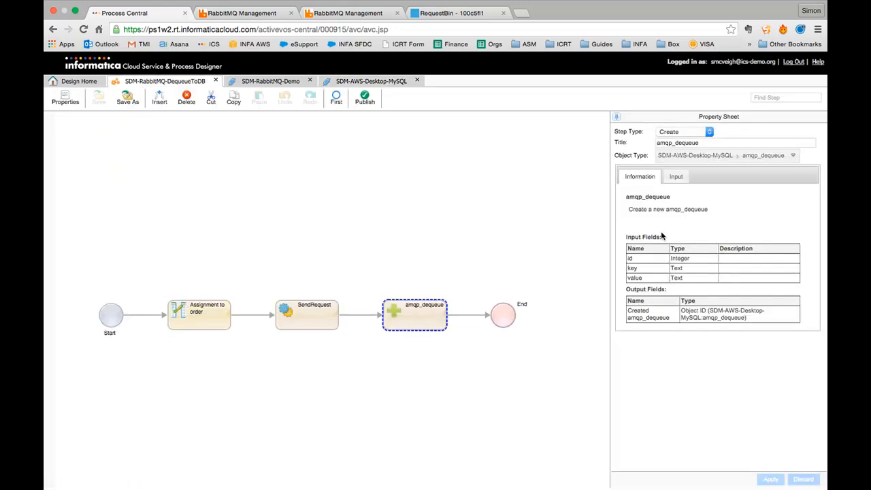
- Review the amqp_dequeue step's mappings and object type, then show the process's tags and run-on agent
{"action": "left_click", "coordinate": [676, 176]}
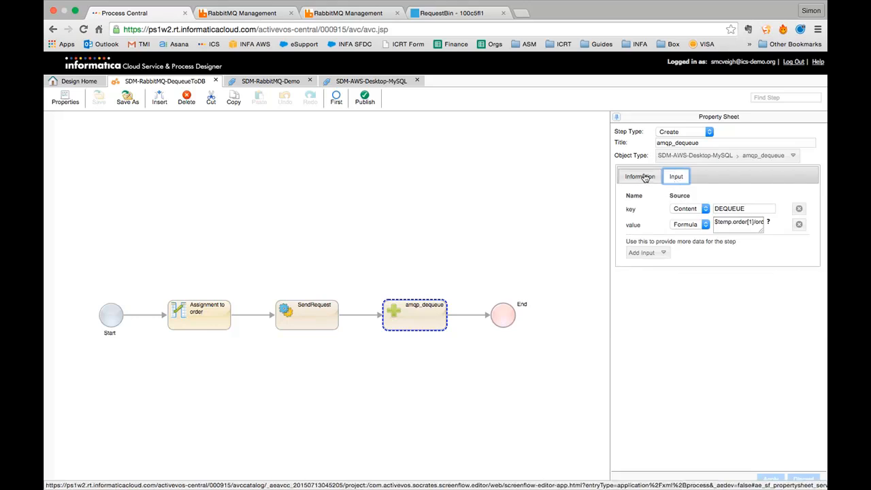
{"action": "left_click", "coordinate": [644, 177]}
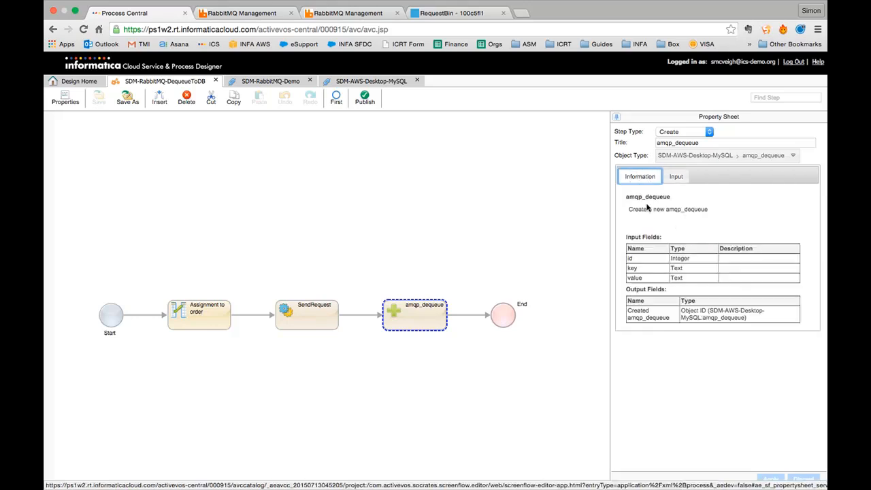
{"action": "left_click", "coordinate": [744, 156]}
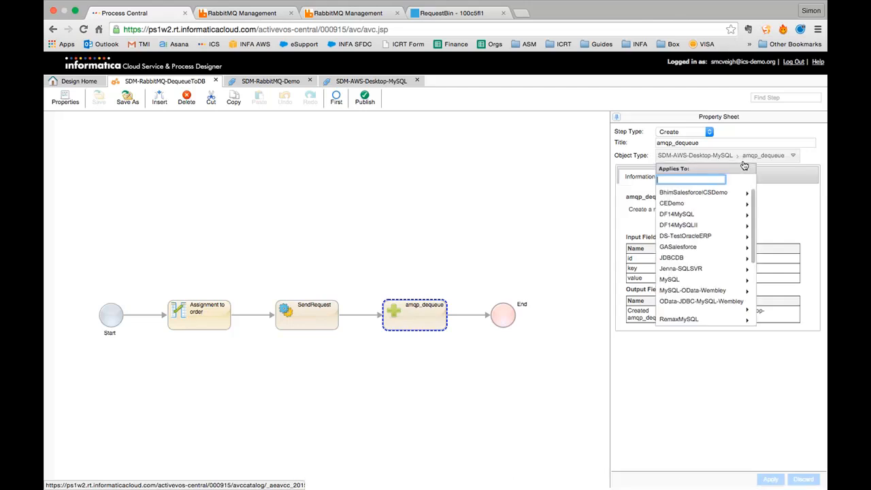
{"action": "left_click", "coordinate": [745, 158]}
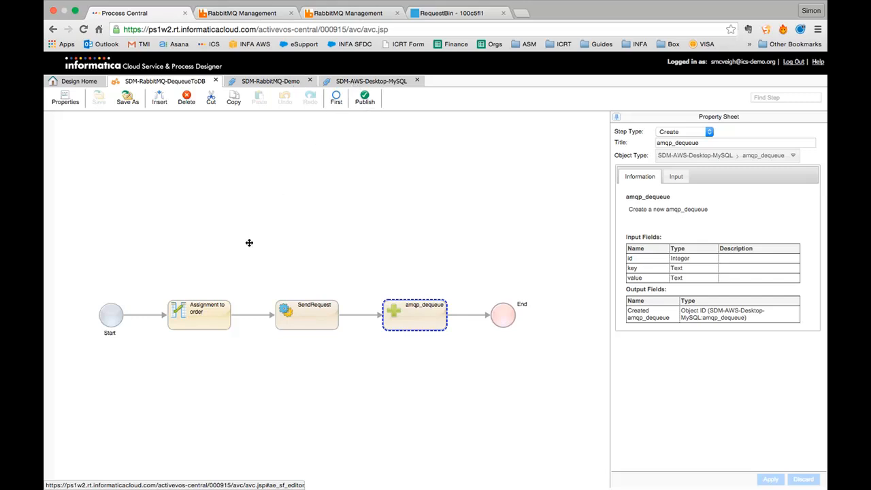
{"action": "left_click", "coordinate": [111, 315]}
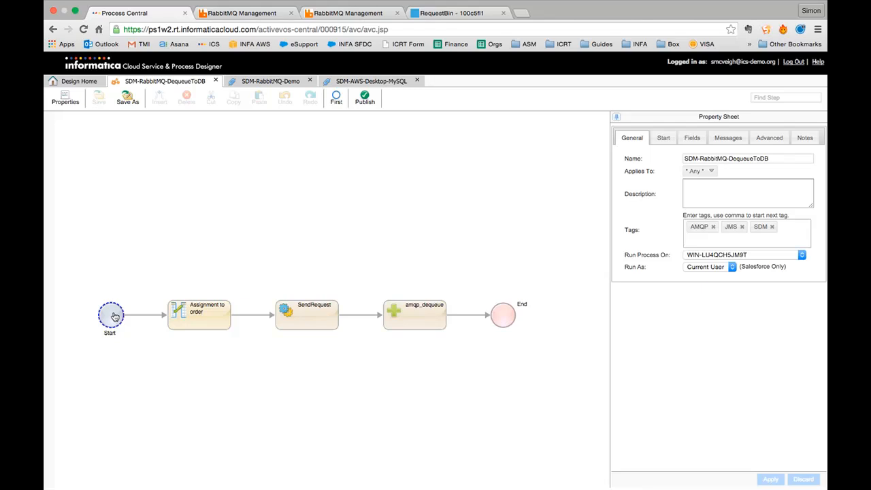
- Insert a Service Call step after Start, browse its Action list, then delete the step
{"action": "left_click_drag", "start_coordinate": [168, 233], "coordinate": [185, 218]}
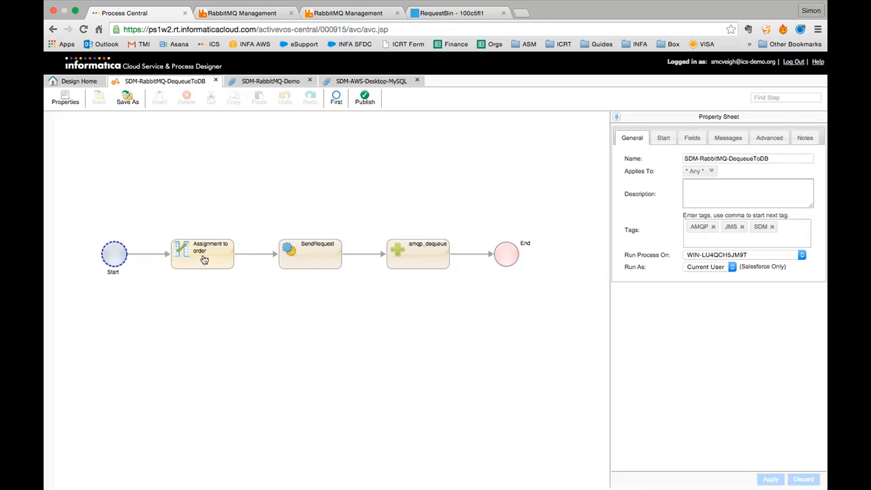
{"action": "left_click", "coordinate": [147, 254]}
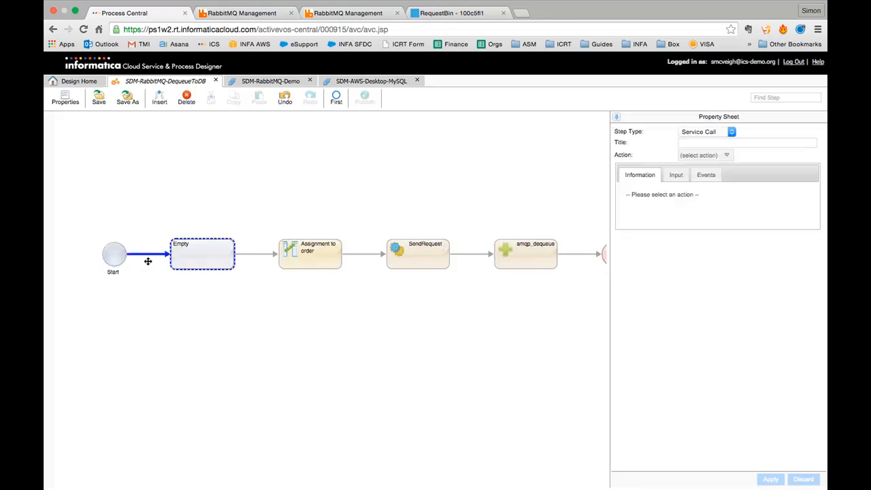
{"action": "left_click", "coordinate": [711, 134]}
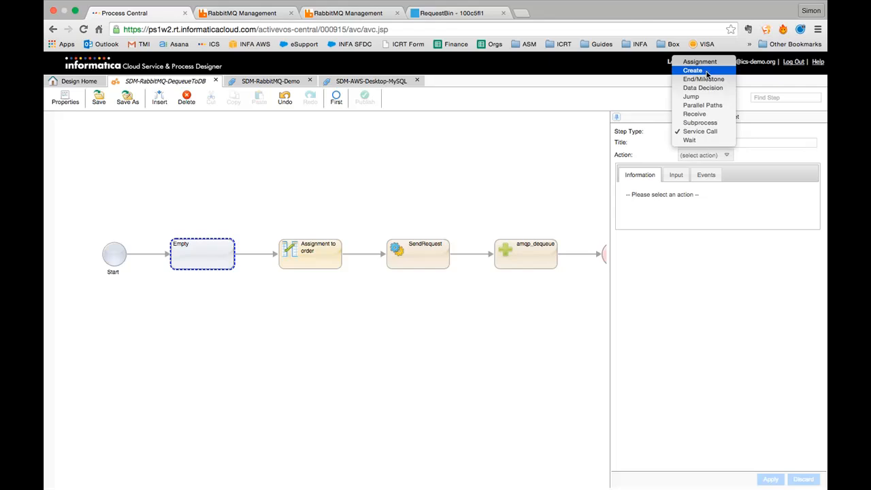
{"action": "left_click", "coordinate": [697, 130]}
{"action": "left_click", "coordinate": [703, 155]}
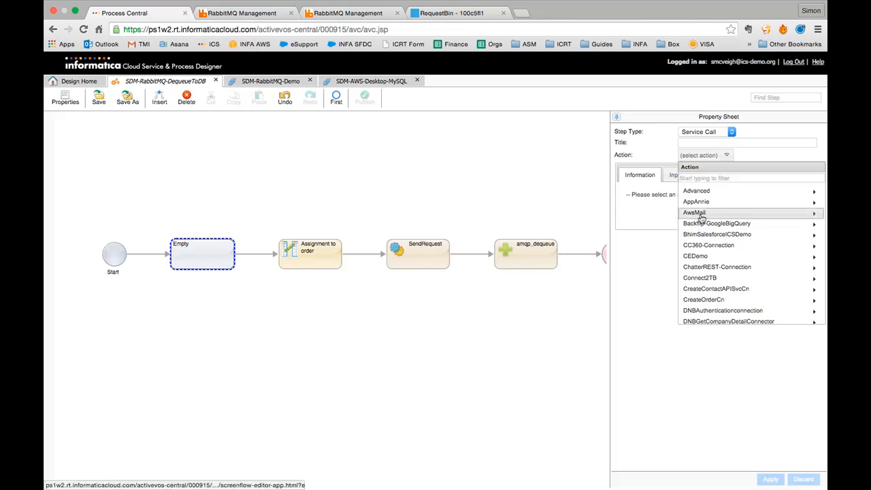
{"action": "scroll", "coordinate": [703, 286], "scroll_direction": "down", "scroll_amount": 5}
{"action": "scroll", "coordinate": [703, 286], "scroll_direction": "up", "scroll_amount": 5}
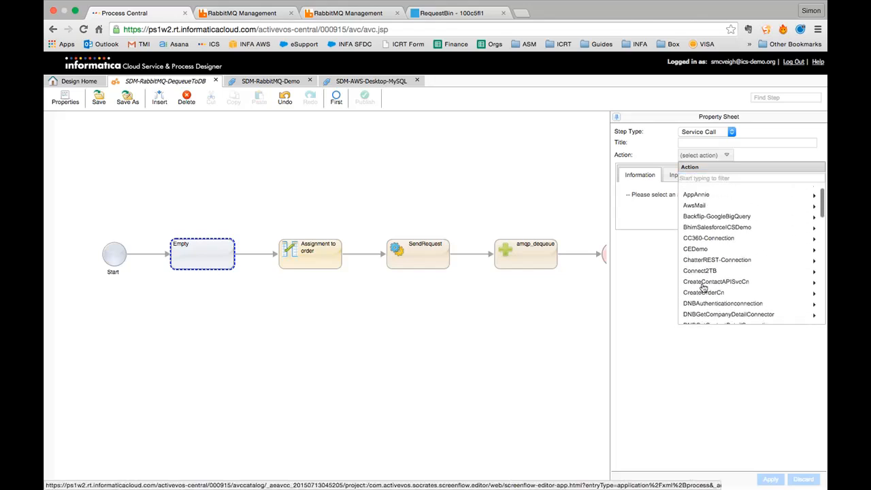
{"action": "left_click", "coordinate": [642, 218]}
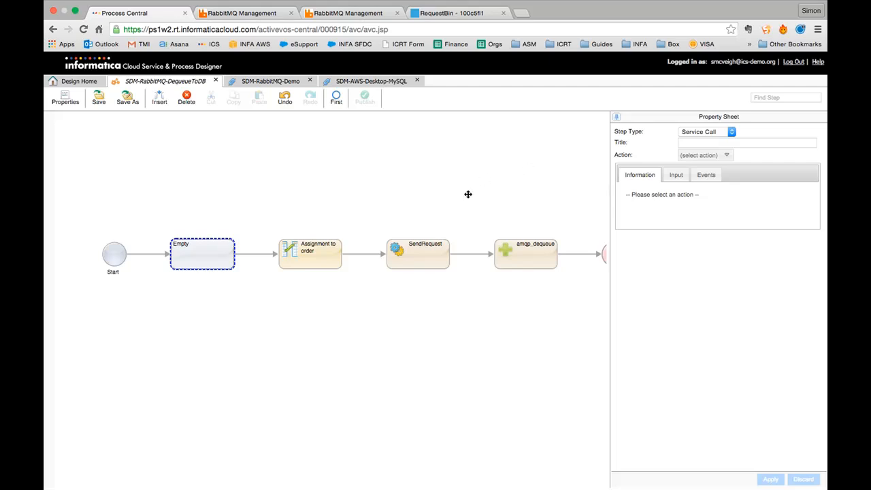
{"action": "left_click", "coordinate": [187, 101]}
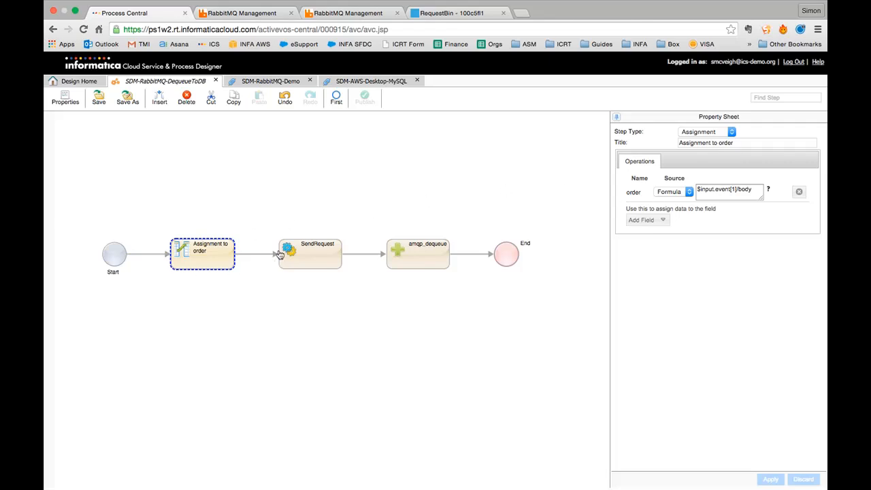
- Set the Start step's event source to SDM-RabbitMQ-Demo > DefaultQueueSource, keeping Start Event as Event
{"action": "left_click", "coordinate": [116, 261]}
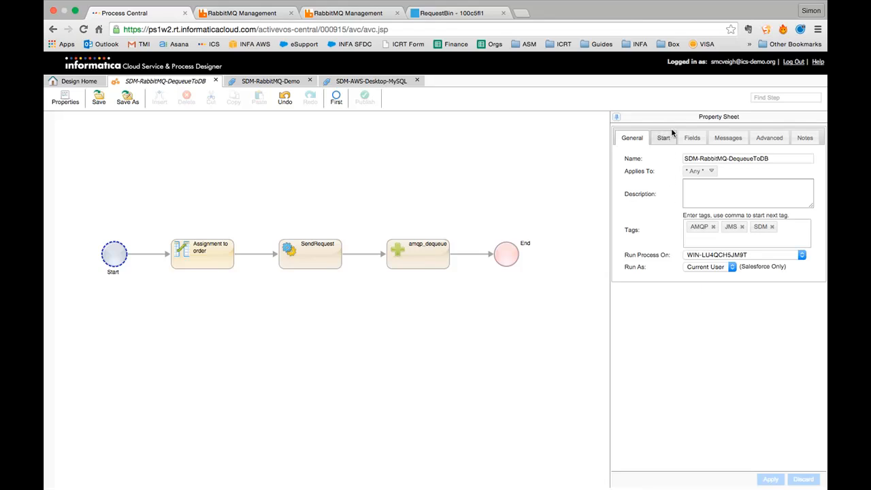
{"action": "left_click", "coordinate": [690, 138]}
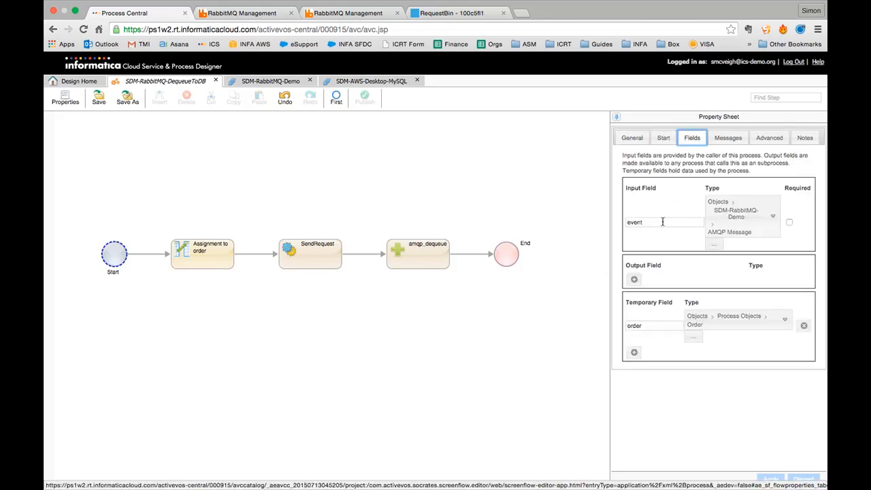
{"action": "left_click", "coordinate": [664, 139]}
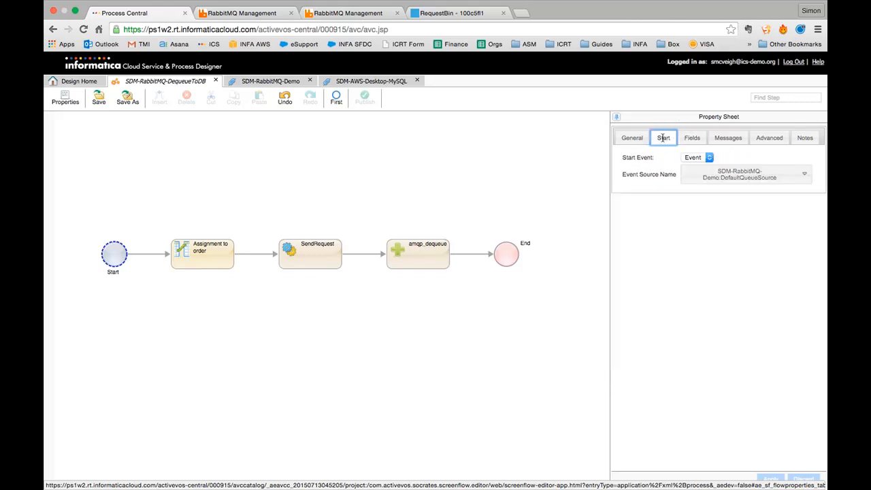
{"action": "left_click", "coordinate": [692, 158]}
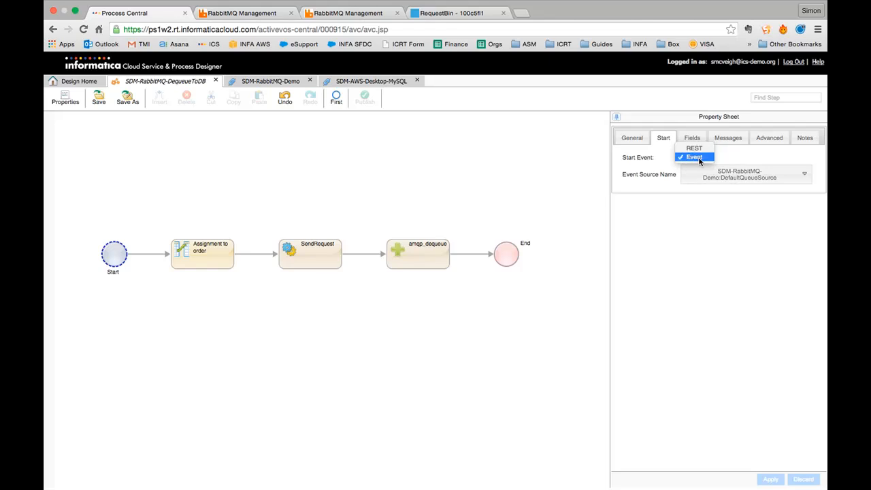
{"action": "left_click", "coordinate": [732, 163]}
{"action": "left_click", "coordinate": [734, 182]}
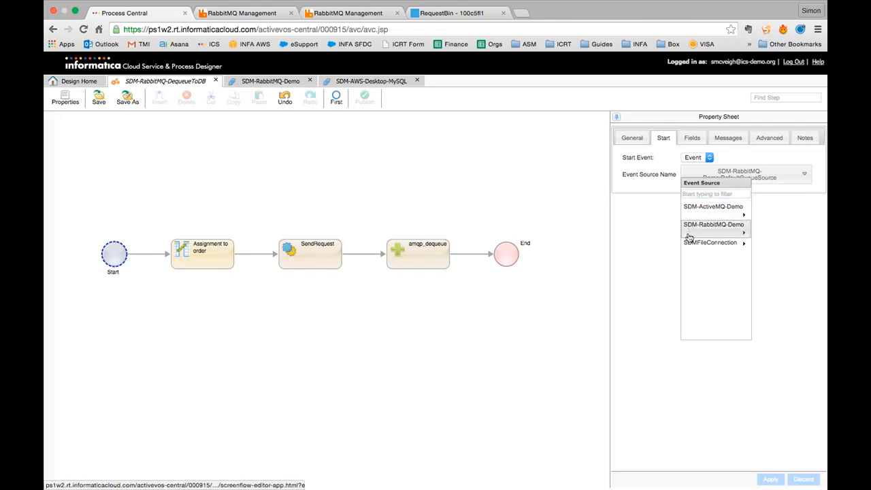
{"action": "left_click", "coordinate": [724, 230]}
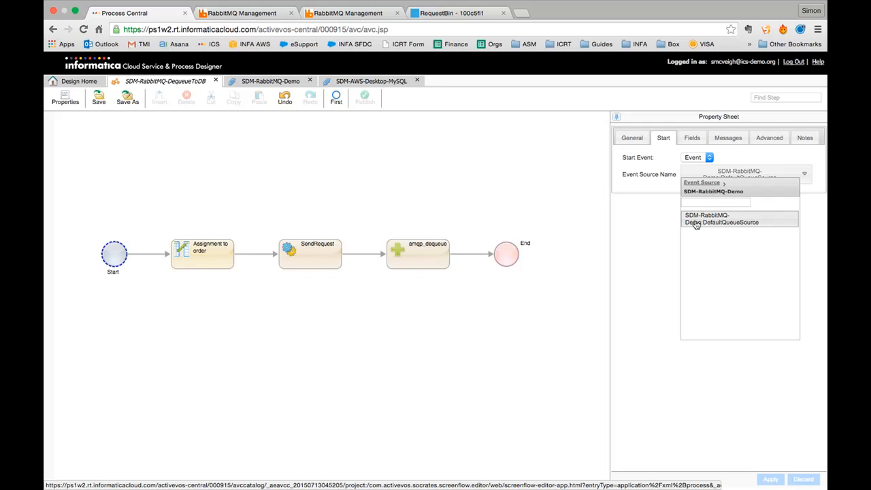
{"action": "left_click", "coordinate": [692, 223]}
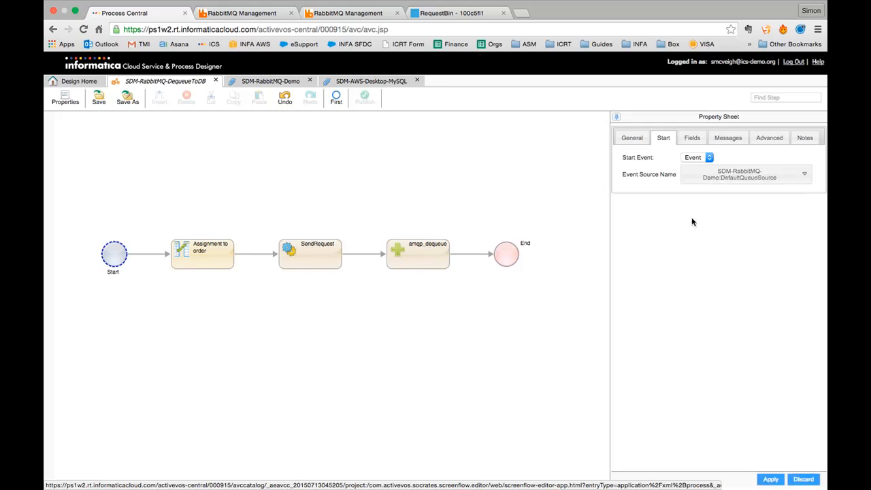
{"action": "left_click", "coordinate": [266, 80]}
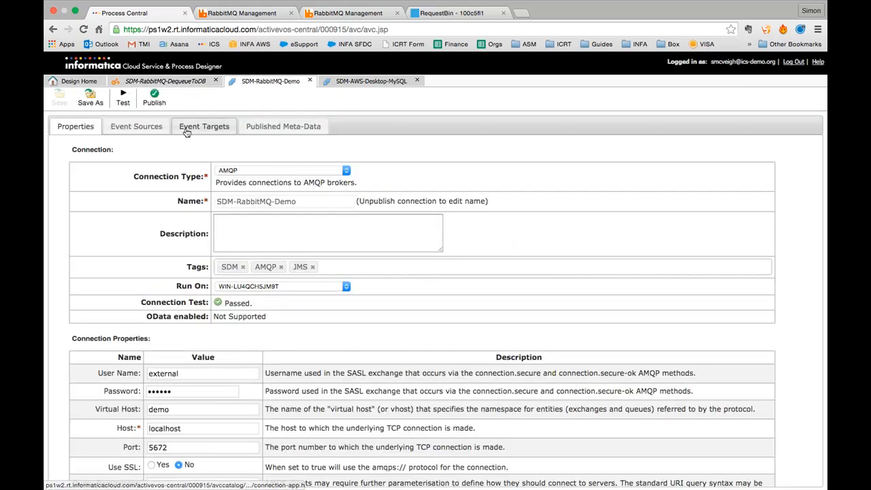
{"action": "left_click", "coordinate": [138, 126]}
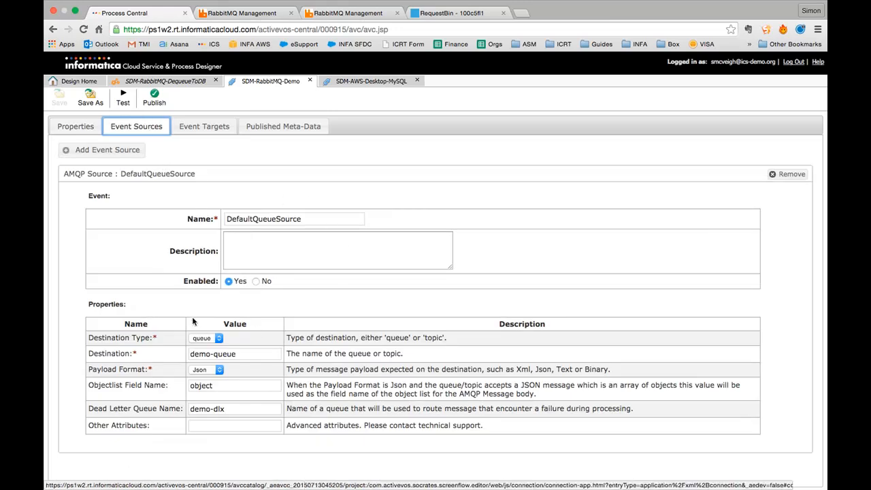
{"action": "left_click", "coordinate": [168, 81]}
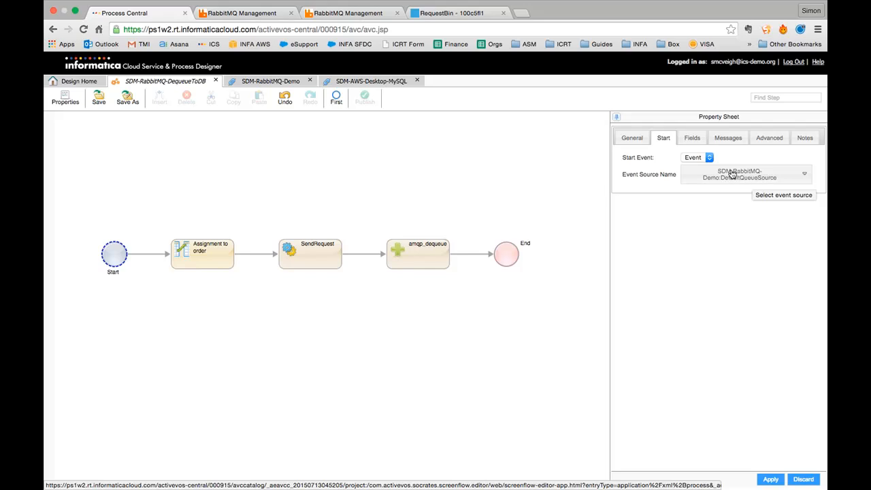
- Look at the process's temporary field 'order' in Fields, then go to Design Home
{"action": "left_click", "coordinate": [691, 139]}
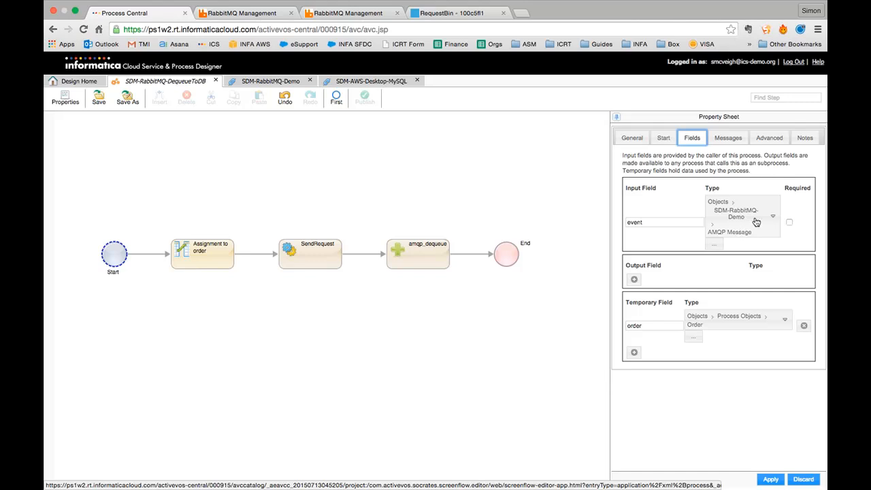
{"action": "left_click", "coordinate": [658, 325]}
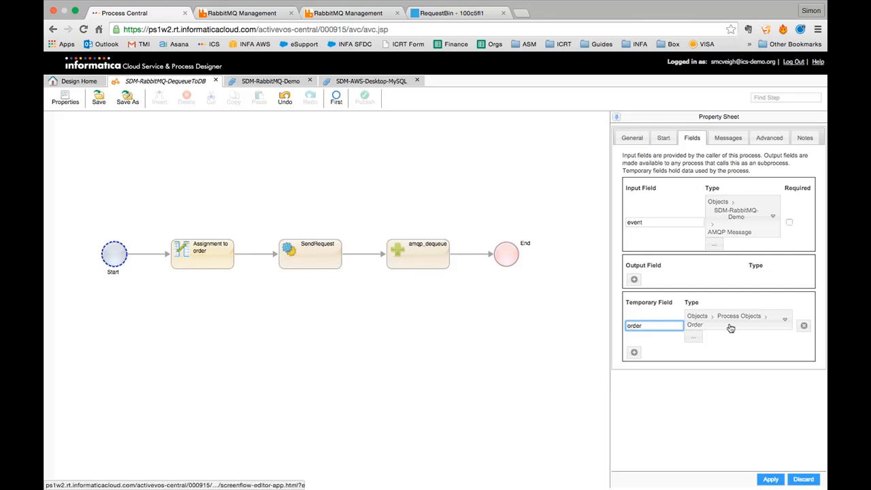
{"action": "left_click", "coordinate": [79, 81]}
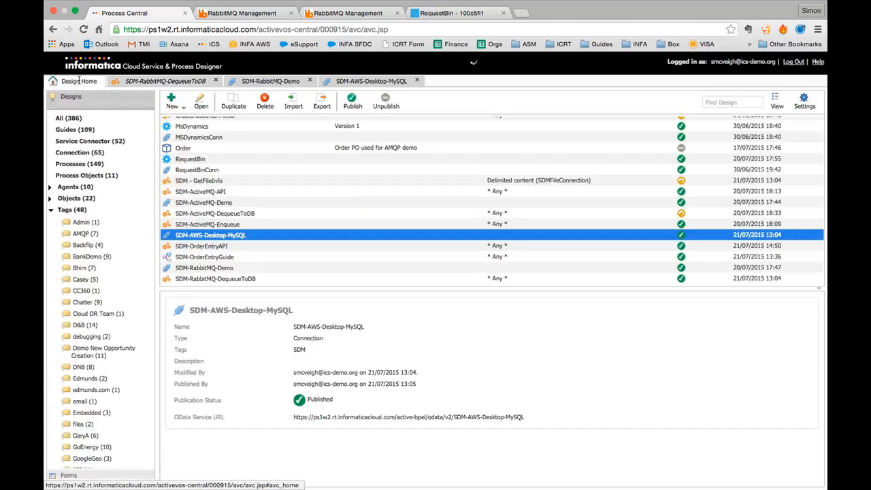
- Open the Order process object from the Design Home list to see orderID and amount
{"action": "scroll", "coordinate": [193, 195], "scroll_direction": "down", "scroll_amount": 1}
{"action": "left_click", "coordinate": [192, 147]}
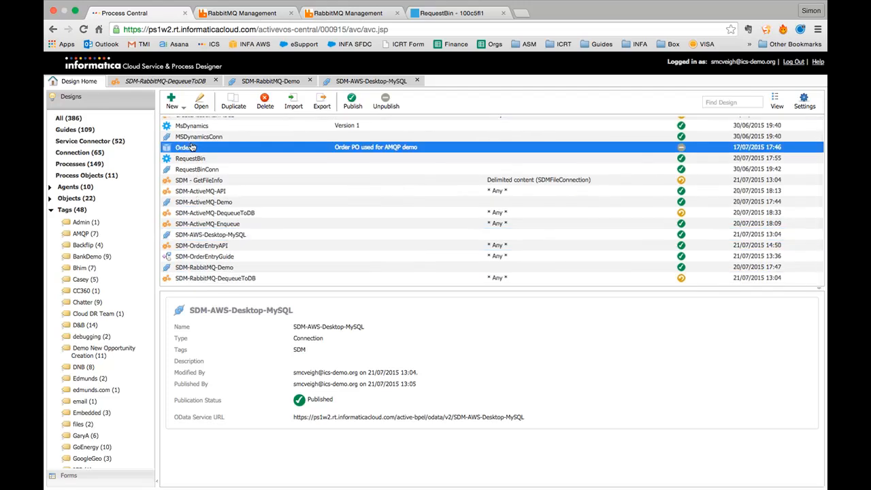
{"action": "double_click", "coordinate": [192, 147]}
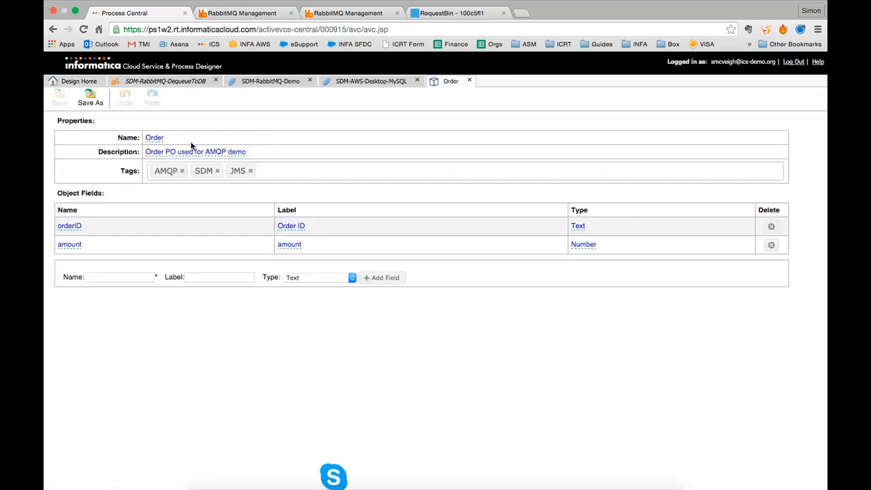
- Decline the incoming Skype call and return to Chrome
{"action": "key", "text": "super+Tab"}
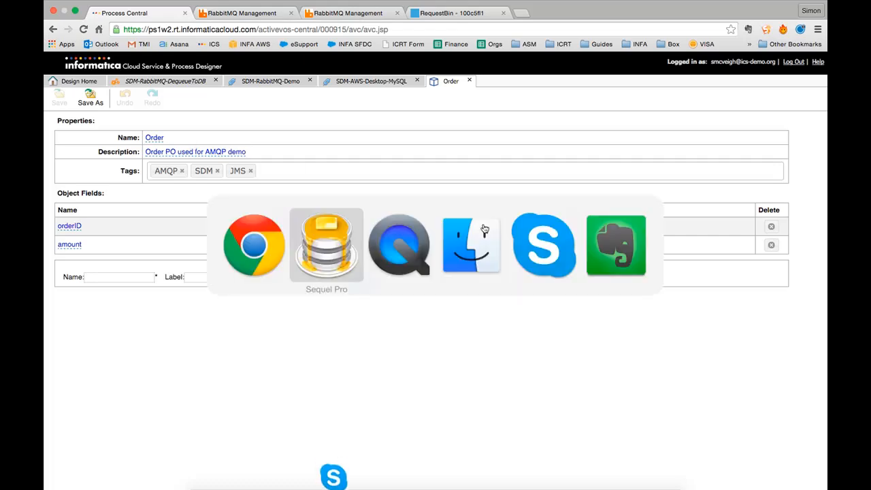
{"action": "key", "text": "super+Tab"}
{"action": "left_click", "coordinate": [522, 229]}
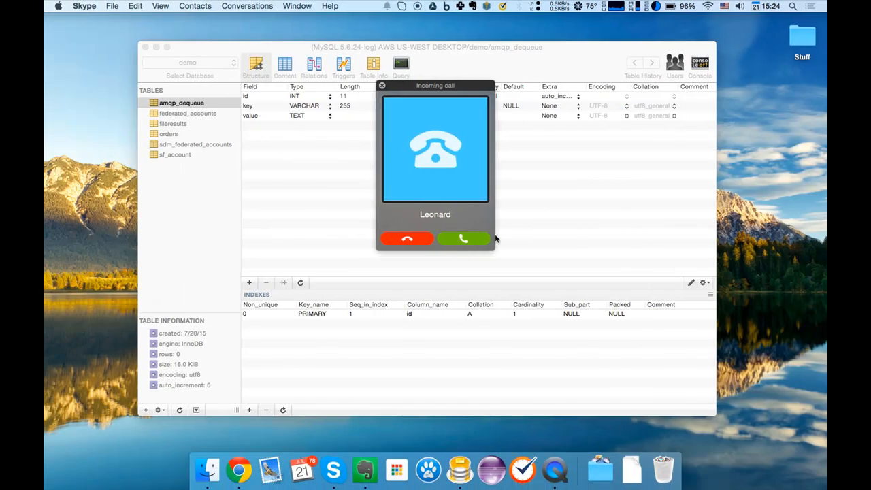
{"action": "left_click", "coordinate": [416, 239]}
{"action": "key", "text": "super+Tab"}
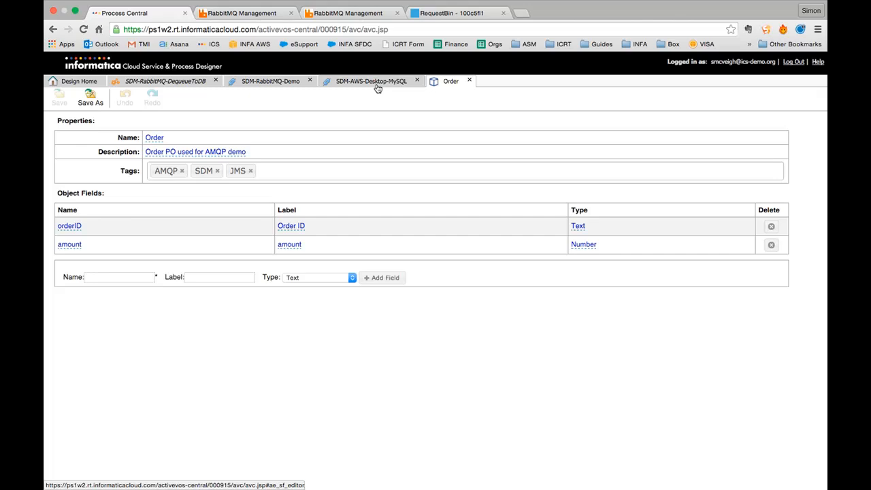
- Return to DequeueToDB and show the Assignment to order step, setting order from $input.event[1]/body
{"action": "left_click", "coordinate": [168, 81]}
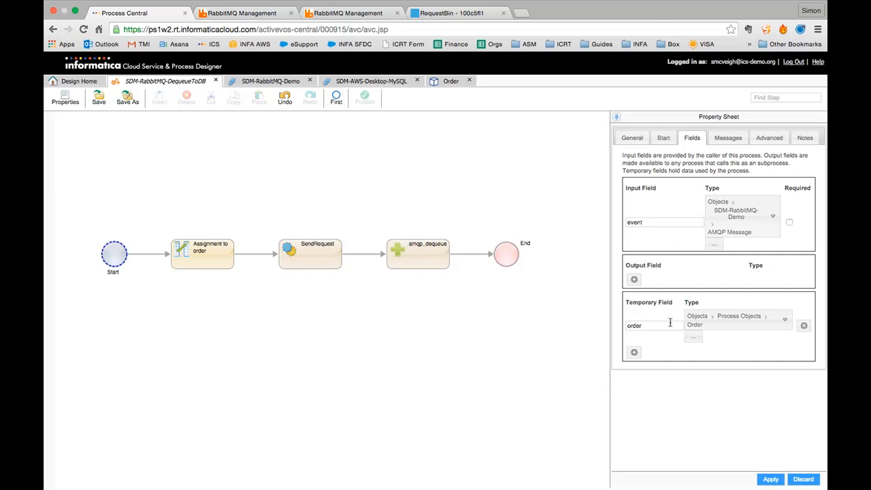
{"action": "left_click", "coordinate": [650, 326]}
{"action": "left_click", "coordinate": [630, 138]}
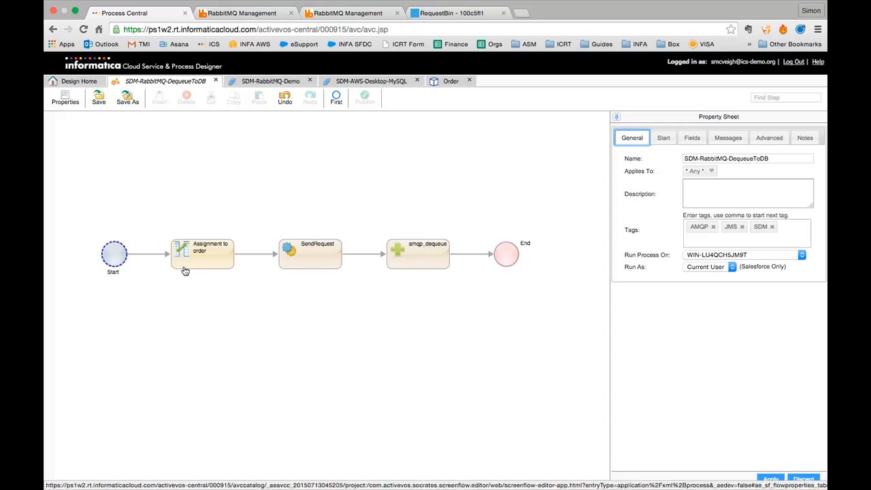
{"action": "left_click", "coordinate": [210, 263]}
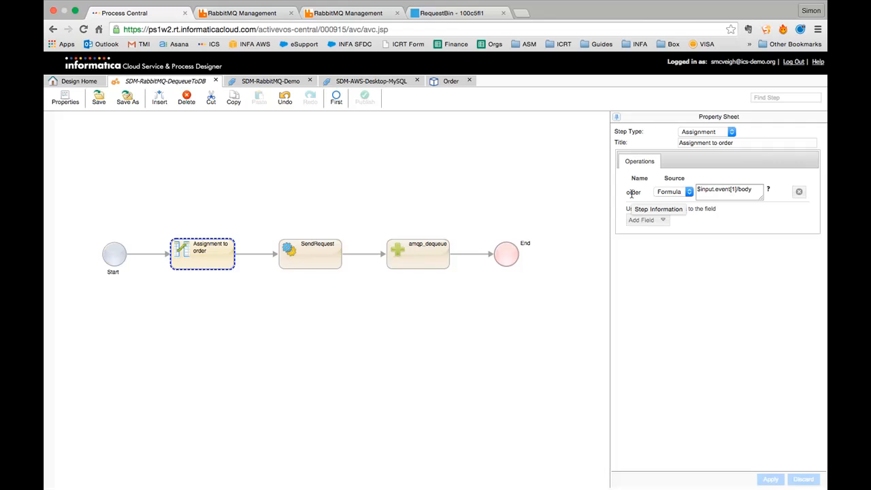
{"action": "left_click_drag", "start_coordinate": [753, 190], "coordinate": [716, 182]}
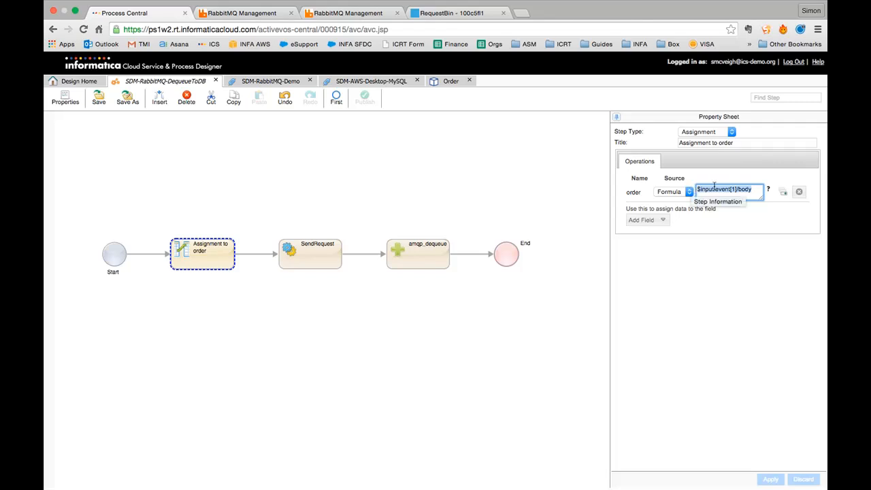
{"action": "left_click", "coordinate": [782, 194]}
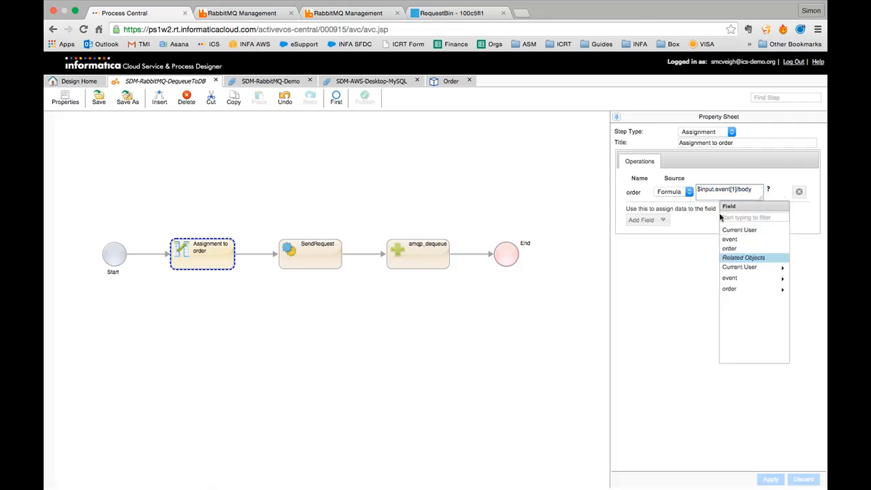
{"action": "left_click", "coordinate": [727, 279]}
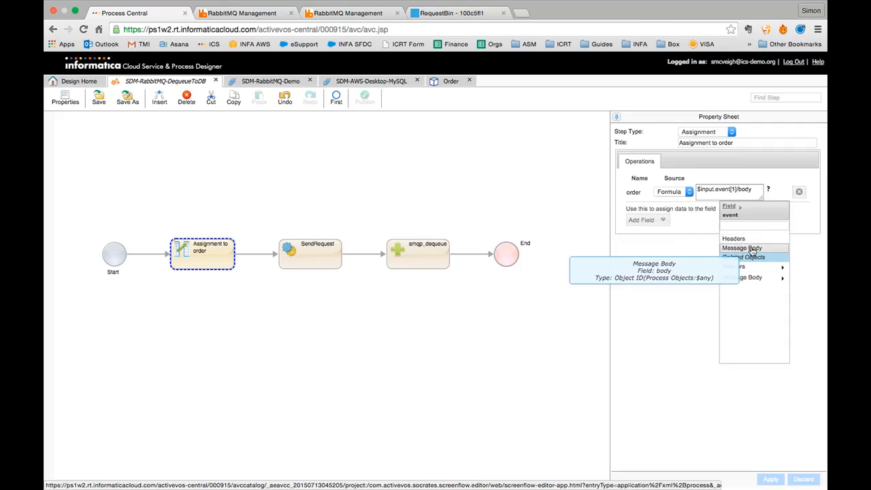
{"action": "left_click", "coordinate": [691, 247]}
{"action": "double_click", "coordinate": [629, 191]}
{"action": "left_click", "coordinate": [629, 197]}
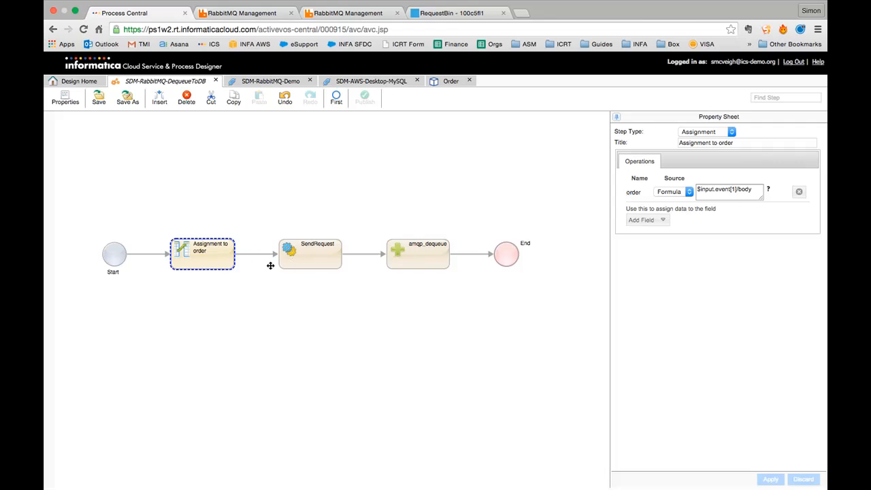
{"action": "left_click", "coordinate": [301, 258]}
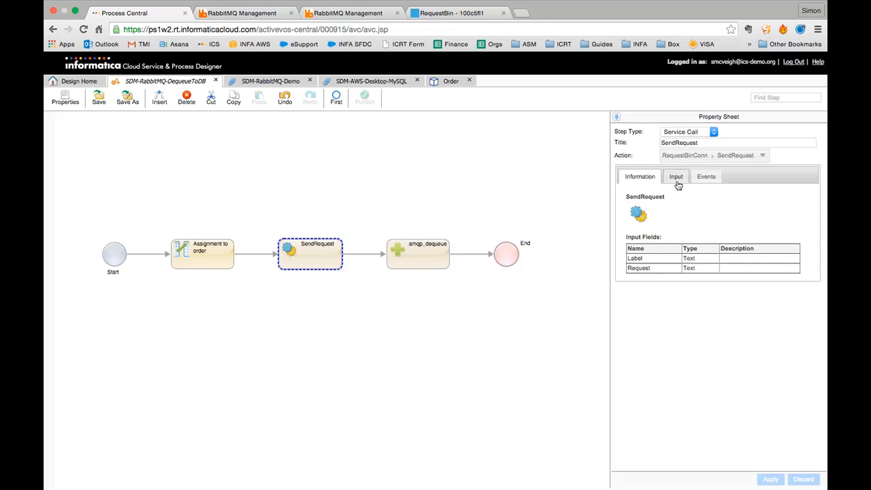
- Review the SendRequest step's Label and Request inputs, then switch to the RequestBin log
{"action": "left_click", "coordinate": [718, 145]}
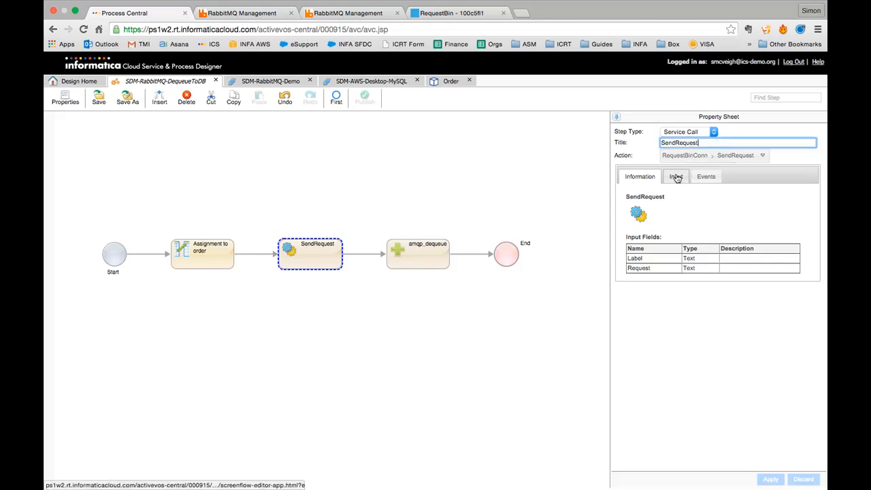
{"action": "left_click", "coordinate": [464, 13]}
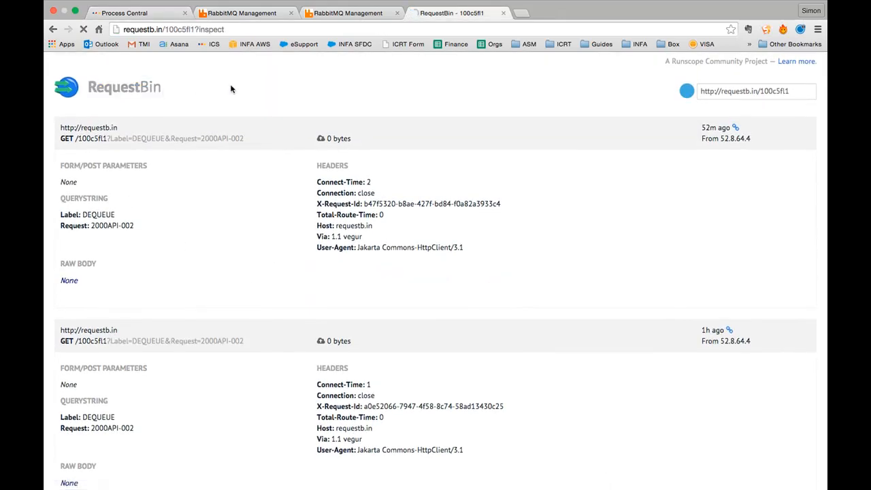
- Reload RequestBin to see new DEQUEUE requests for 2000API-002, then return to Process Central
{"action": "key", "text": "super+r"}
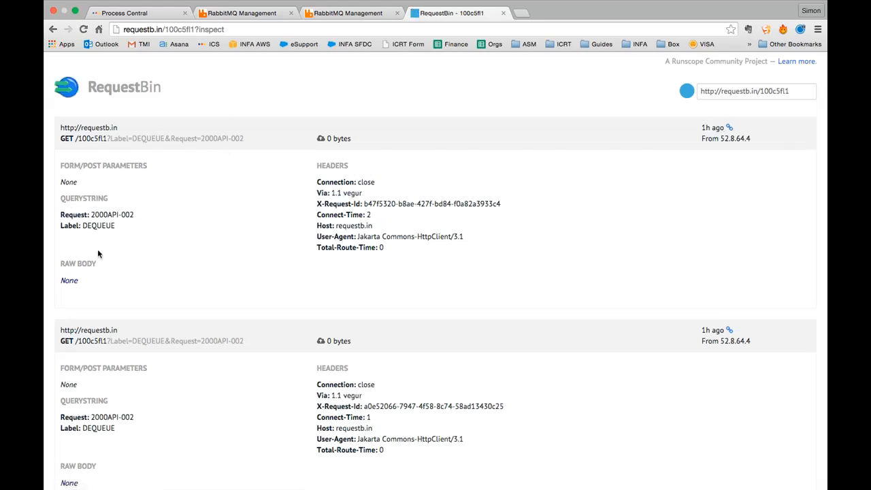
{"action": "left_click", "coordinate": [183, 28]}
{"action": "left_click", "coordinate": [191, 29]}
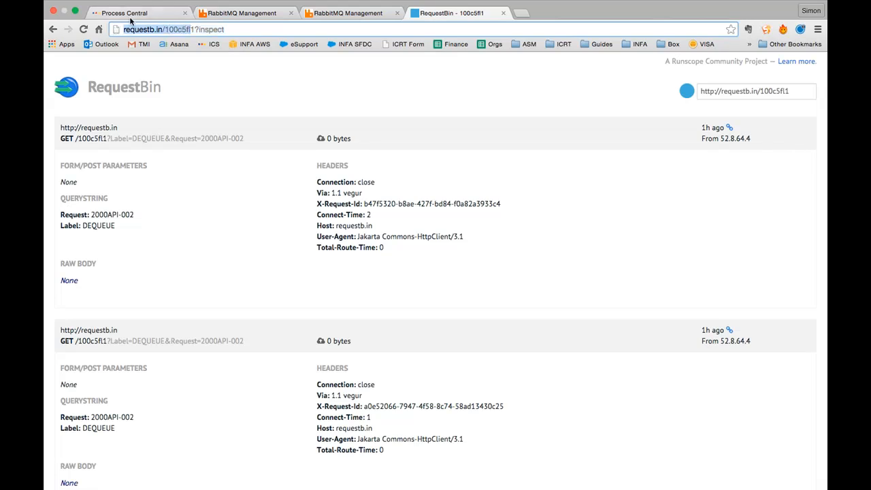
{"action": "left_click", "coordinate": [129, 15]}
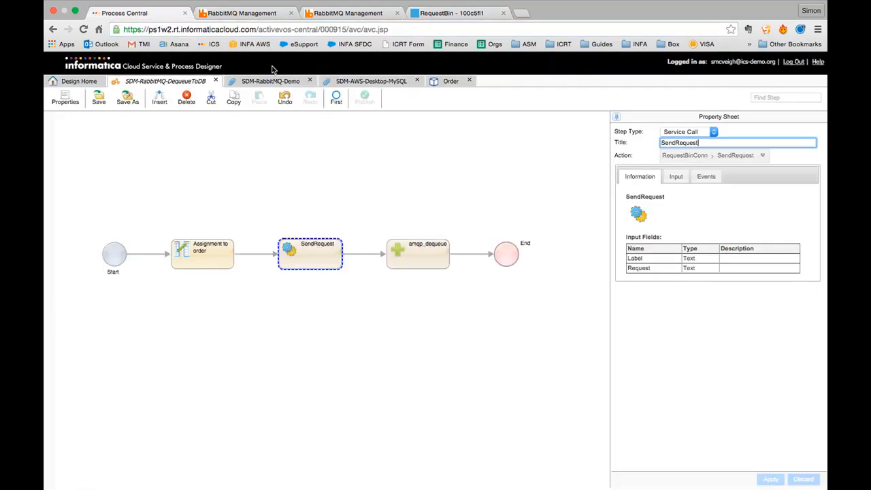
- Show SendRequest's inputs: Label as content DEQUEUE and Request taken from the order field
{"action": "left_click", "coordinate": [666, 216]}
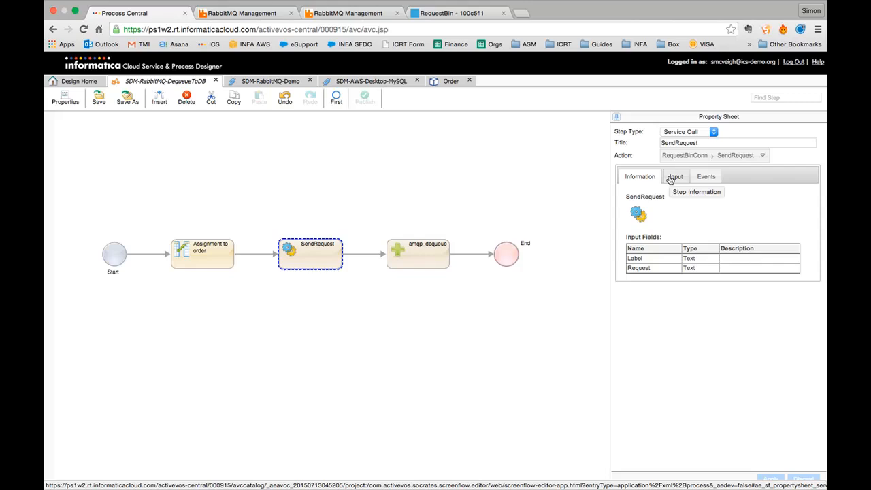
{"action": "double_click", "coordinate": [630, 258]}
{"action": "double_click", "coordinate": [634, 268]}
{"action": "left_click", "coordinate": [686, 208]}
{"action": "left_click", "coordinate": [675, 177]}
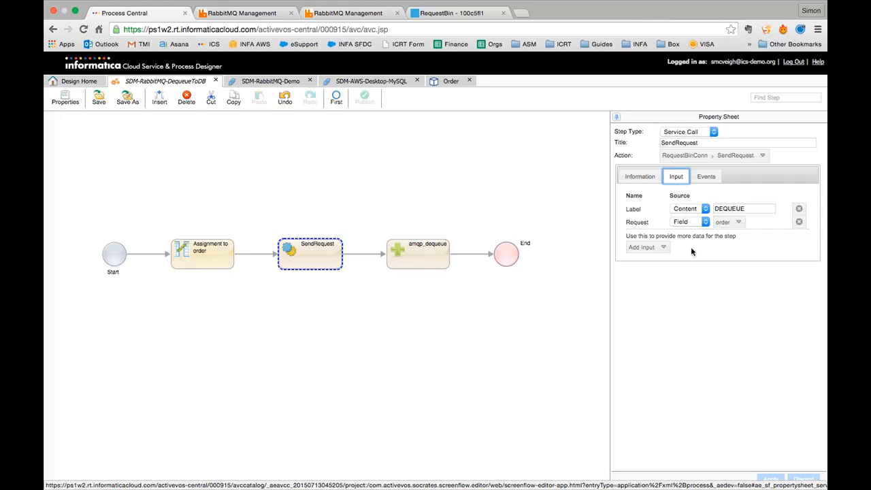
{"action": "left_click", "coordinate": [750, 209]}
{"action": "left_click", "coordinate": [760, 208]}
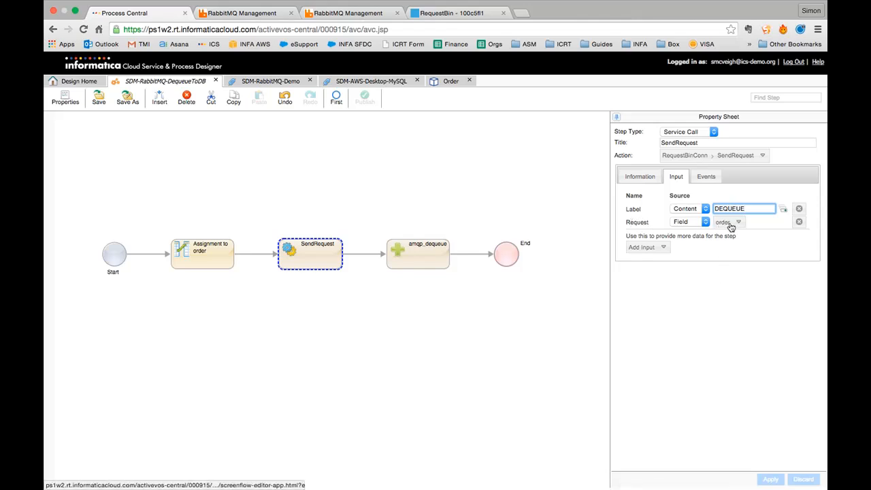
{"action": "left_click", "coordinate": [424, 264]}
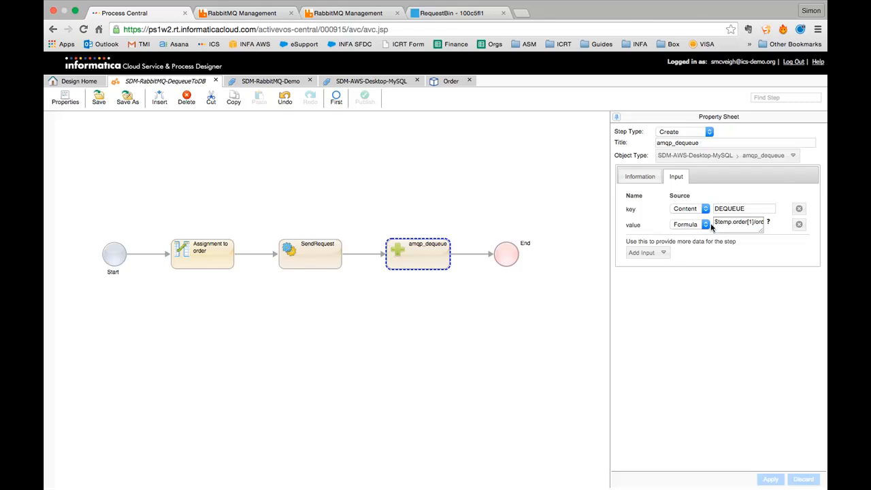
- Review amqp_dequeue's key DEQUEUE and its value formula $temp.order[1]/orderID
{"action": "left_click_drag", "start_coordinate": [762, 229], "coordinate": [788, 253]}
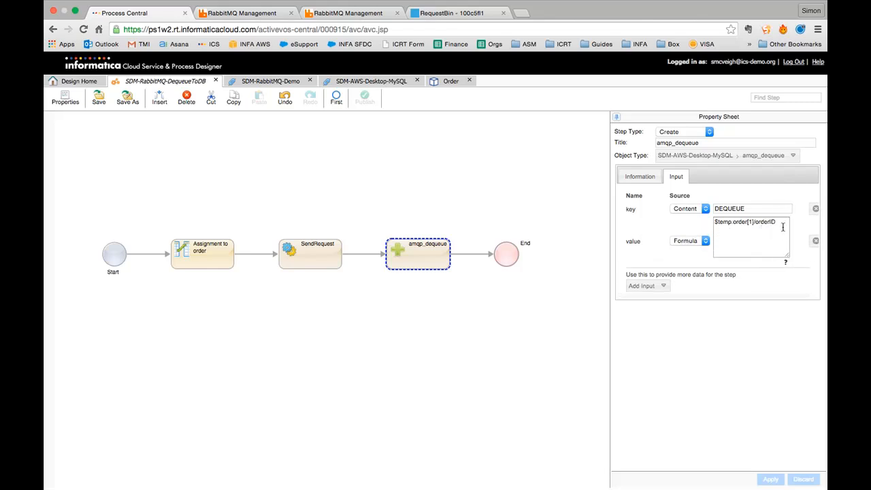
{"action": "left_click", "coordinate": [801, 243]}
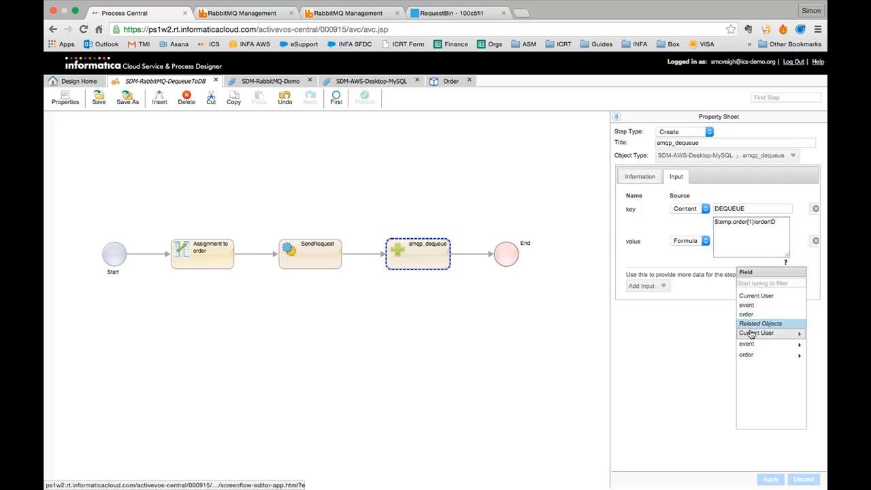
{"action": "left_click", "coordinate": [745, 355]}
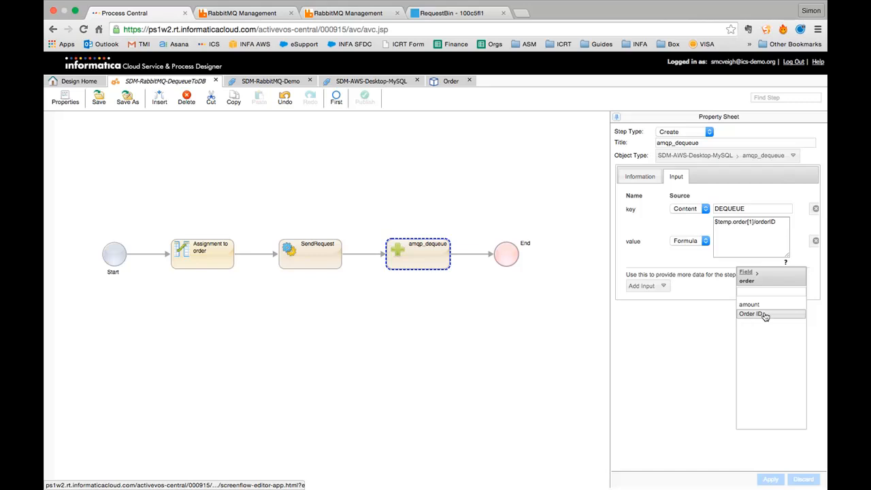
{"action": "left_click", "coordinate": [756, 236]}
{"action": "left_click", "coordinate": [775, 225]}
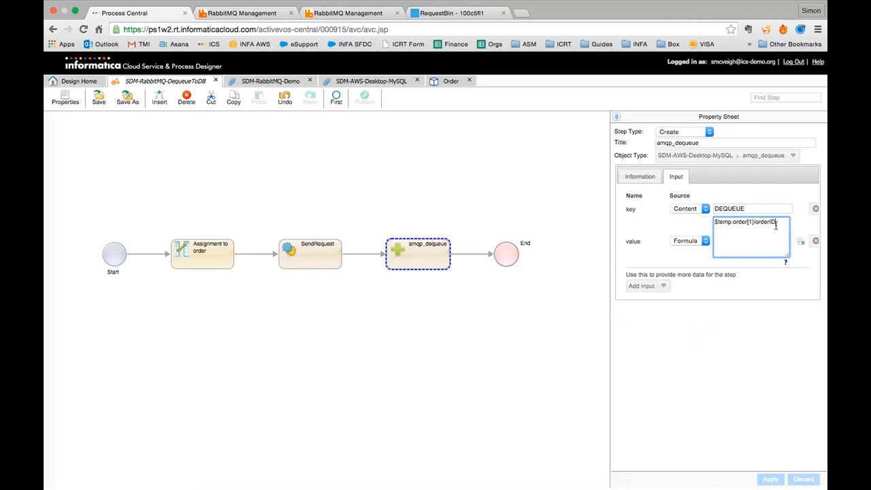
{"action": "double_click", "coordinate": [732, 208]}
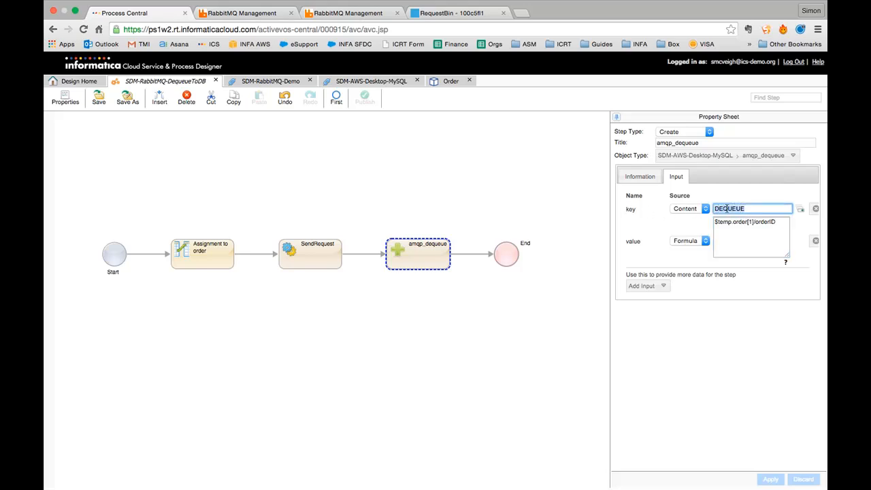
{"action": "left_click", "coordinate": [757, 210]}
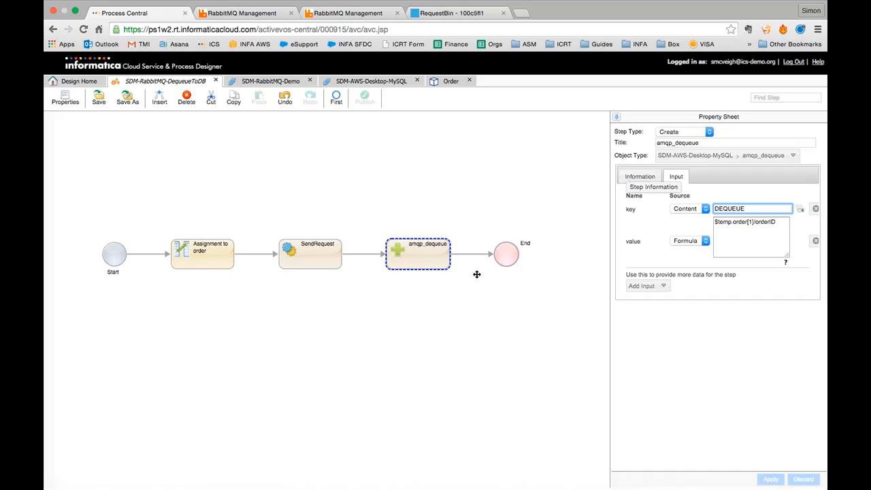
{"action": "left_click", "coordinate": [499, 265]}
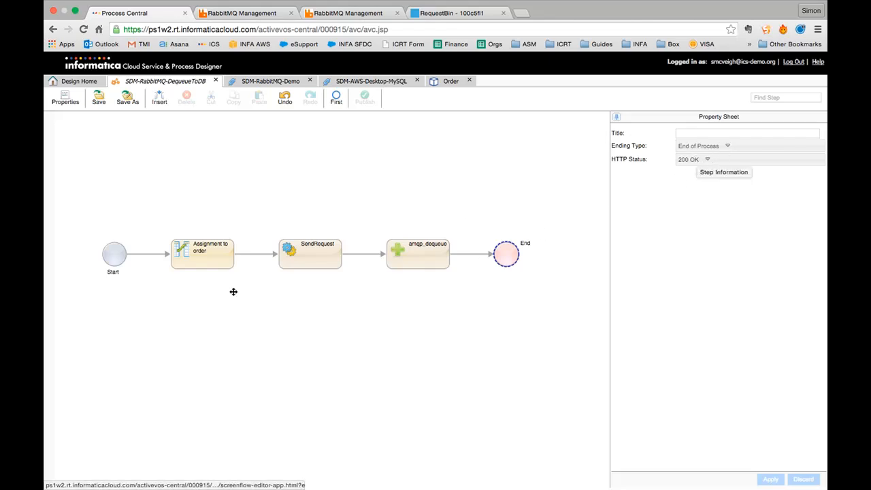
- Insert a trial End/Milestone step after Start, keeping status 200 OK
{"action": "left_click", "coordinate": [133, 253]}
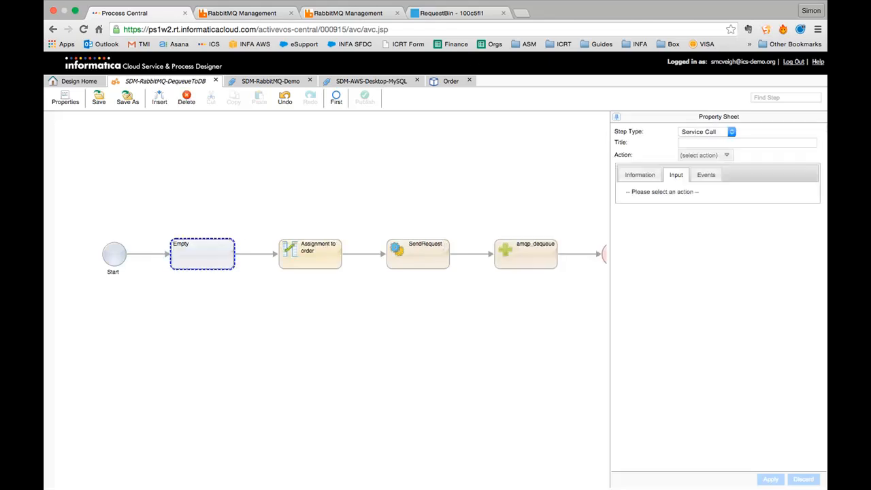
{"action": "left_click", "coordinate": [721, 131]}
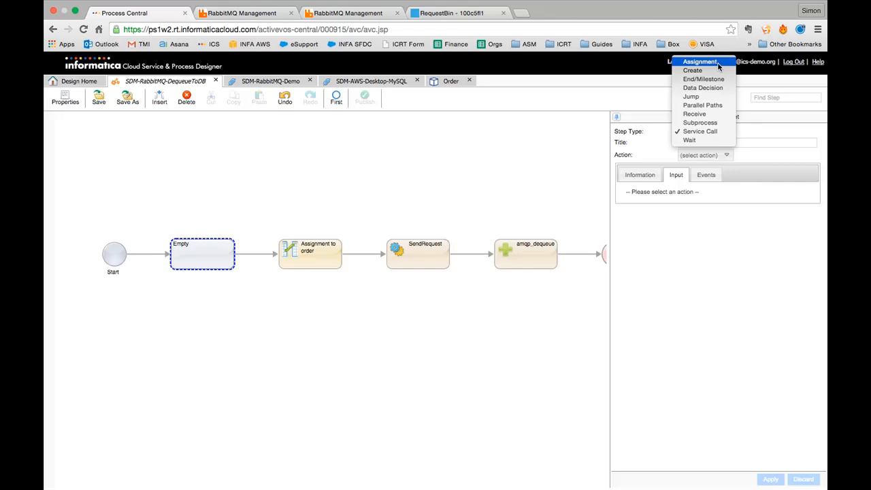
{"action": "left_click", "coordinate": [707, 80]}
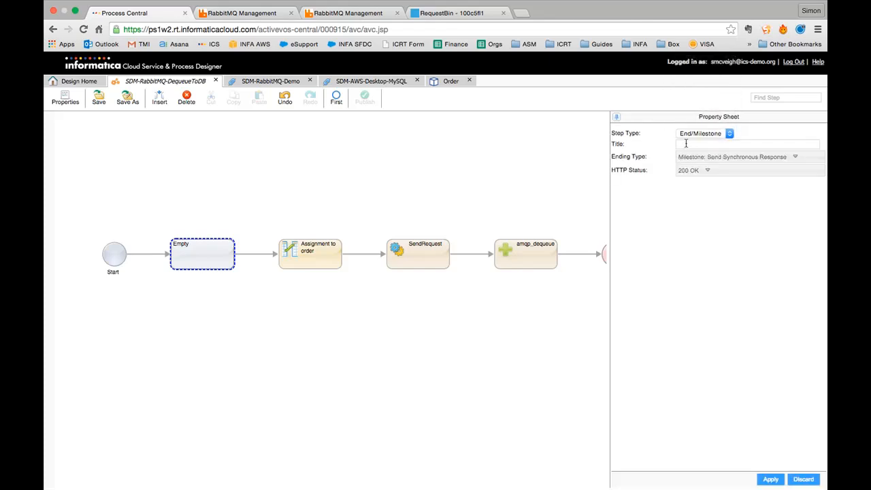
{"action": "left_click", "coordinate": [695, 159]}
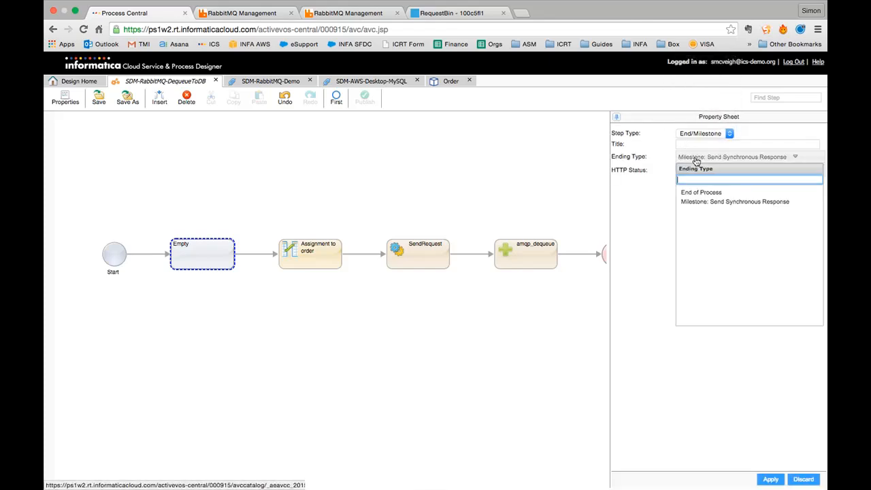
{"action": "left_click", "coordinate": [645, 215]}
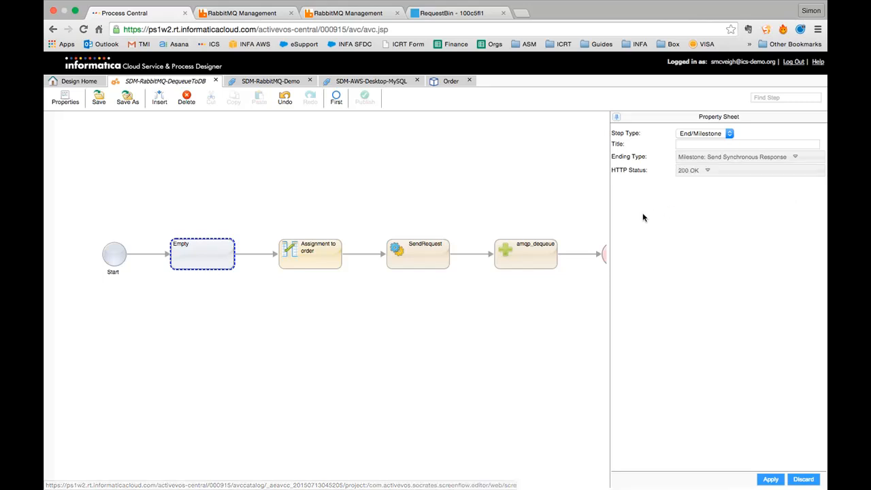
{"action": "left_click", "coordinate": [699, 171]}
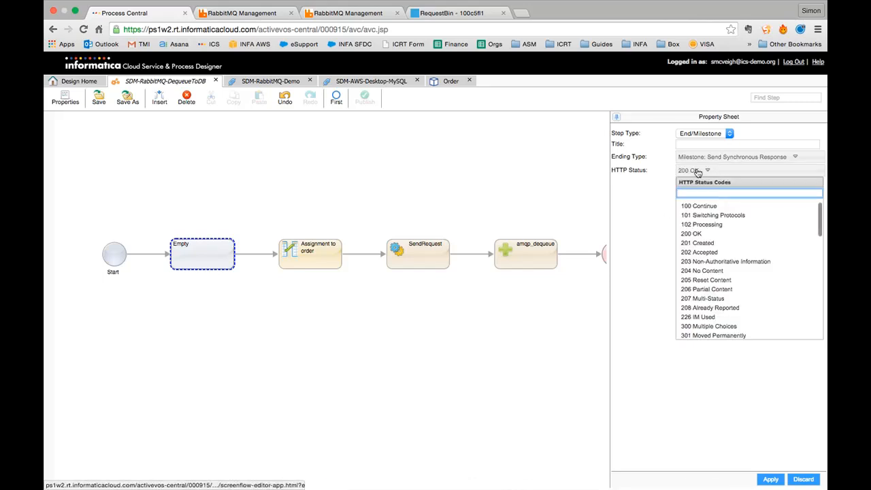
{"action": "left_click", "coordinate": [699, 170]}
{"action": "left_click", "coordinate": [695, 144]}
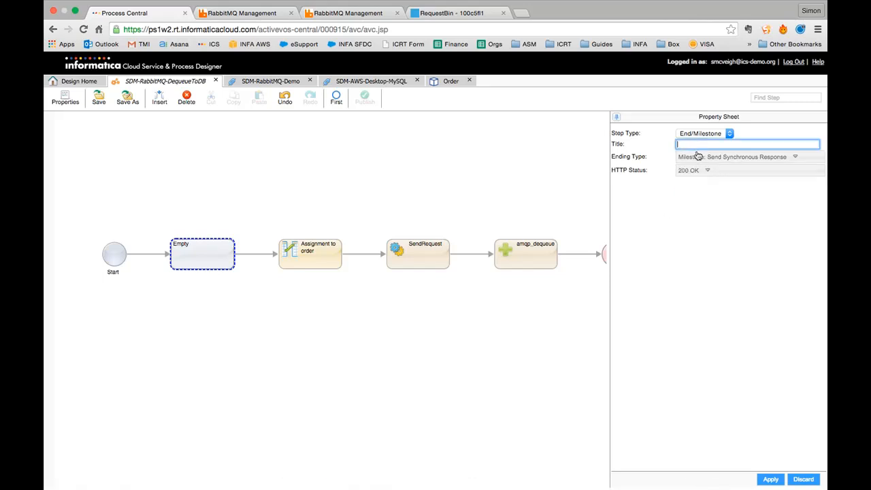
{"action": "left_click", "coordinate": [769, 479]}
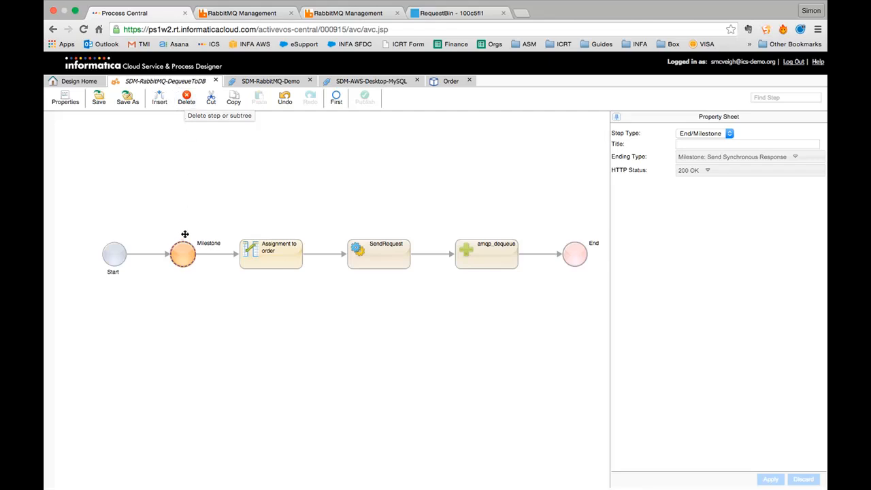
- Delete the milestone step and save the process
{"action": "left_click", "coordinate": [183, 104]}
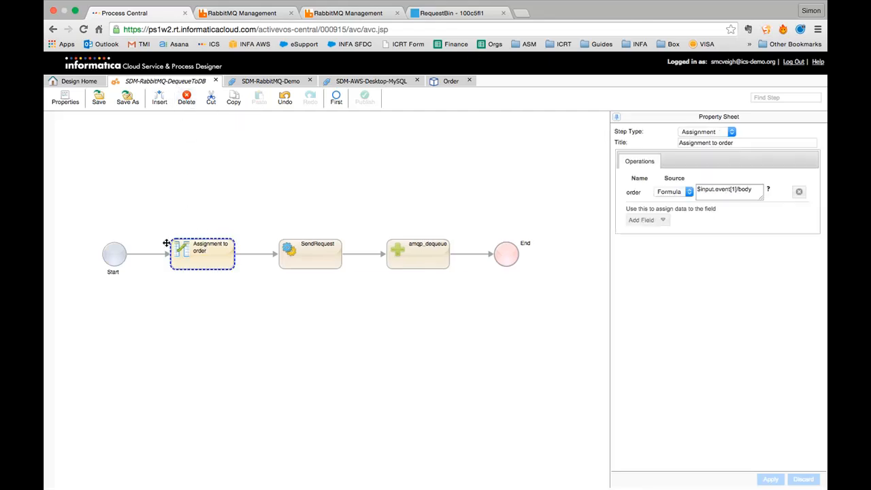
{"action": "left_click", "coordinate": [119, 255]}
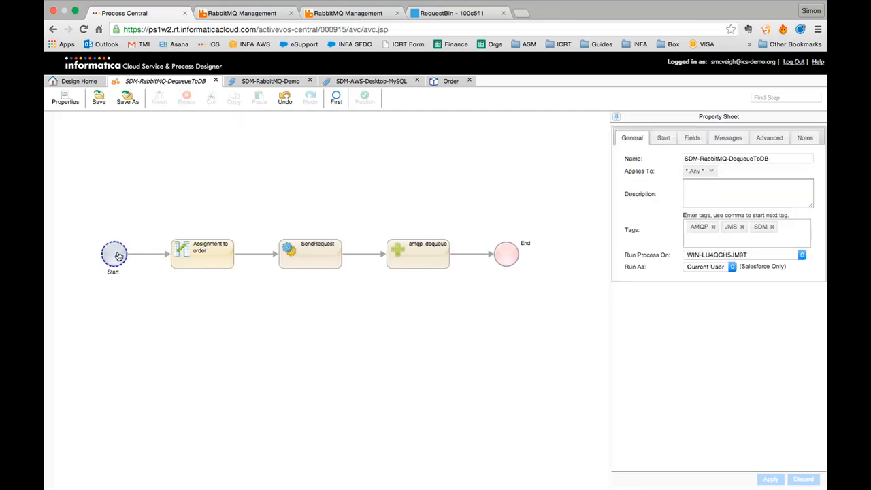
{"action": "left_click", "coordinate": [98, 101]}
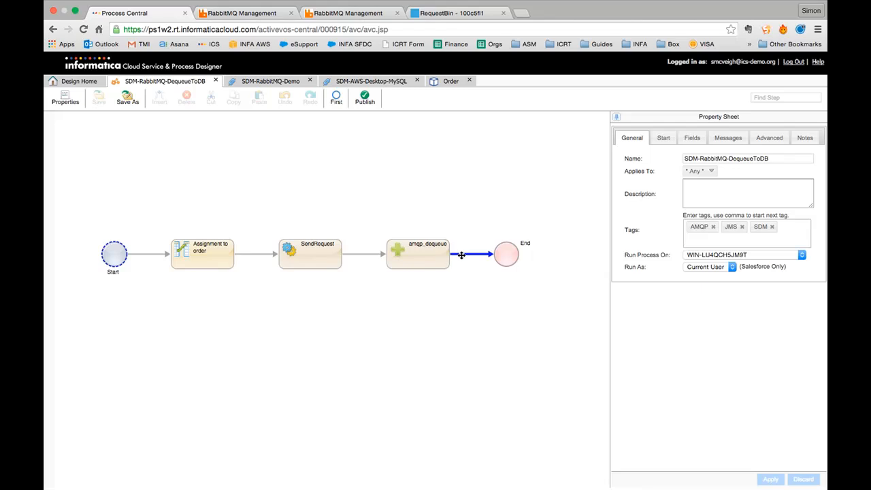
- Insert a Data Decision on the event field after Start, creating Is set and Is unset branches
{"action": "left_click", "coordinate": [133, 254]}
{"action": "left_click", "coordinate": [723, 131]}
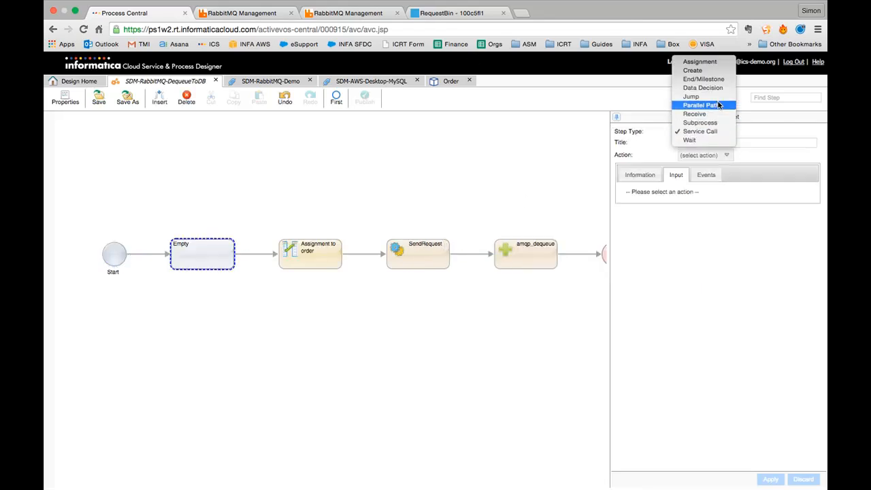
{"action": "left_click", "coordinate": [715, 84]}
{"action": "left_click", "coordinate": [688, 161]}
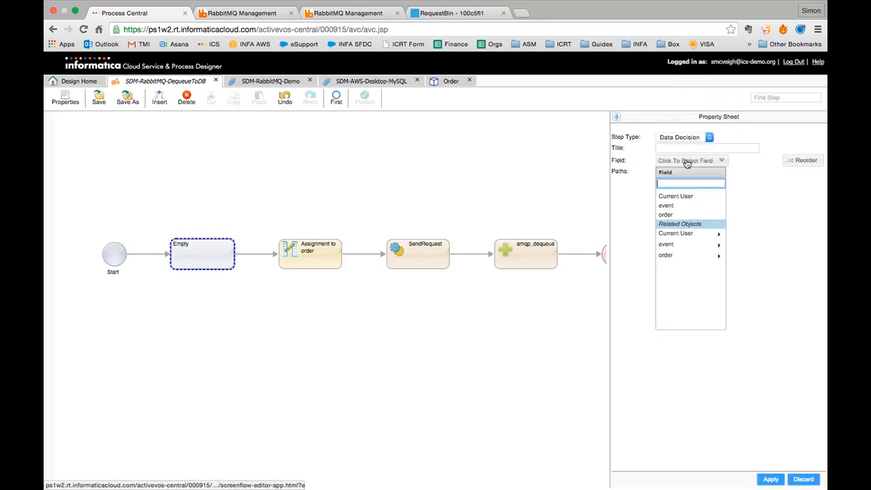
{"action": "left_click", "coordinate": [667, 207]}
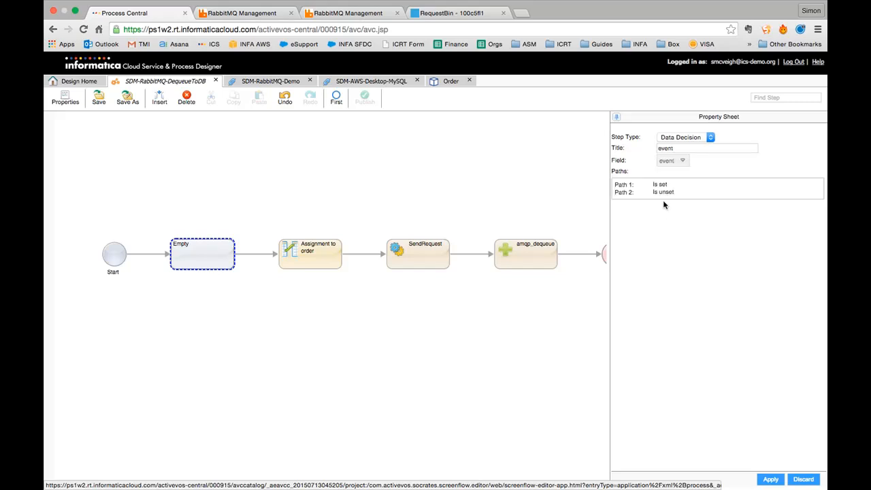
{"action": "left_click", "coordinate": [771, 480]}
{"action": "left_click_drag", "start_coordinate": [368, 195], "coordinate": [317, 243]}
{"action": "left_click", "coordinate": [250, 291]}
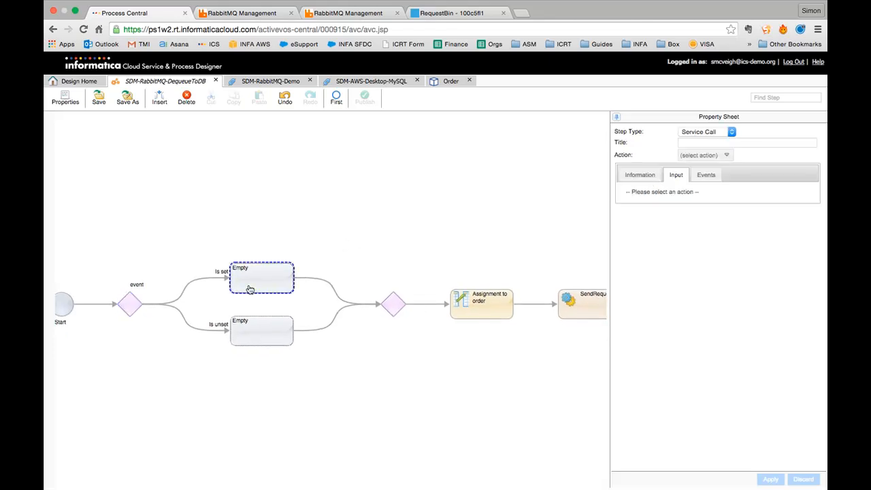
- Move Assignment to order, SendRequest and amqp_dequeue onto the Is set branch
{"action": "left_click_drag", "start_coordinate": [495, 303], "coordinate": [240, 278]}
{"action": "left_click_drag", "start_coordinate": [563, 307], "coordinate": [313, 275]}
{"action": "left_click_drag", "start_coordinate": [437, 230], "coordinate": [282, 170]}
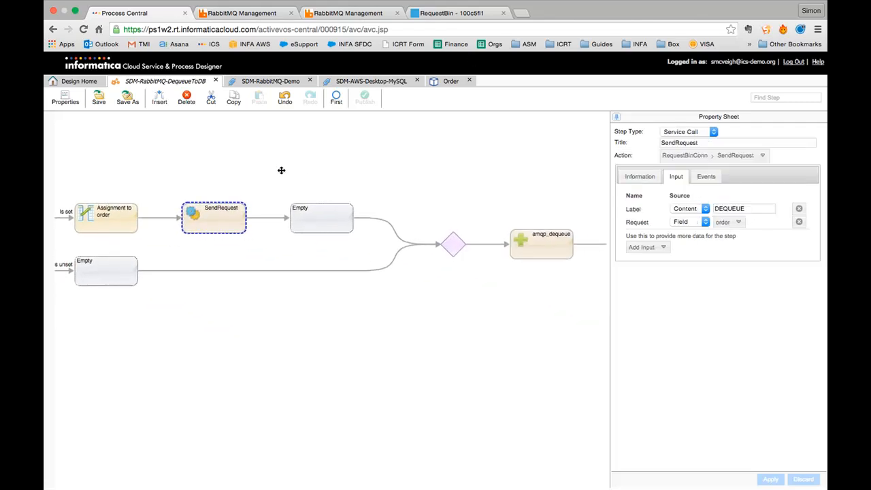
{"action": "left_click_drag", "start_coordinate": [560, 234], "coordinate": [268, 219]}
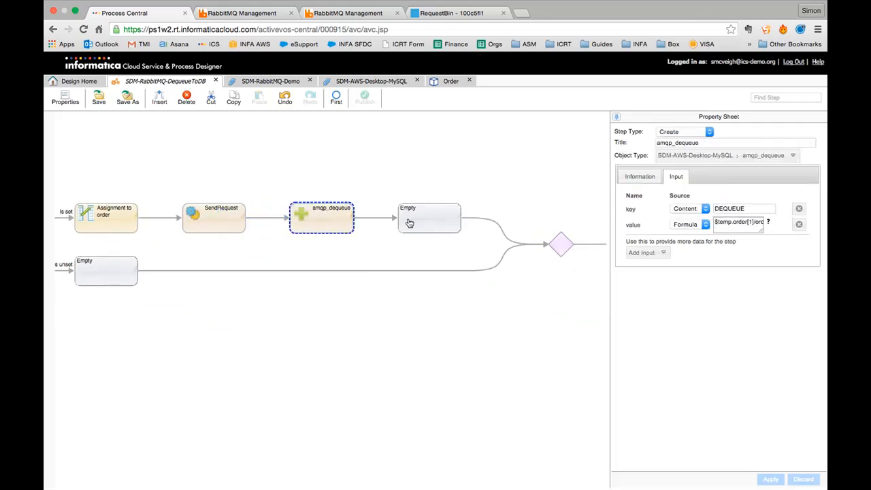
- Delete the empty steps on the Is set and Is unset branches and save
{"action": "left_click", "coordinate": [415, 220]}
{"action": "left_click", "coordinate": [200, 101]}
{"action": "left_click_drag", "start_coordinate": [195, 140], "coordinate": [427, 154]}
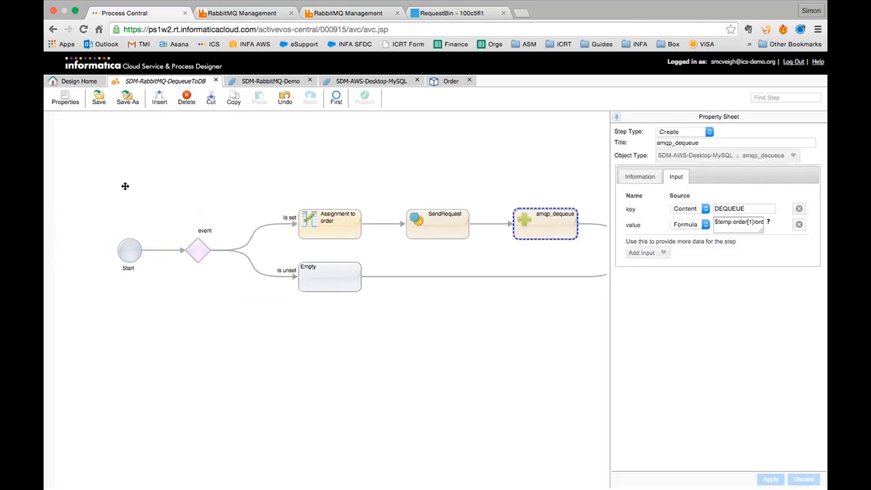
{"action": "left_click", "coordinate": [325, 284]}
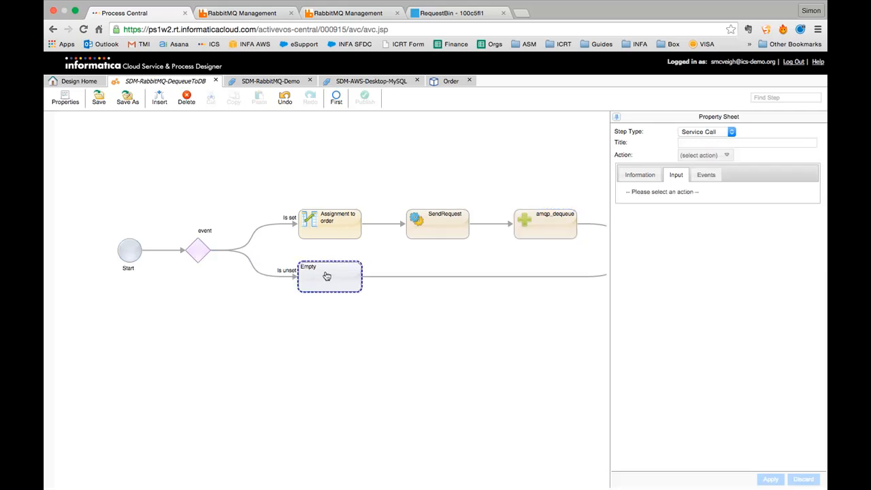
{"action": "left_click", "coordinate": [193, 108]}
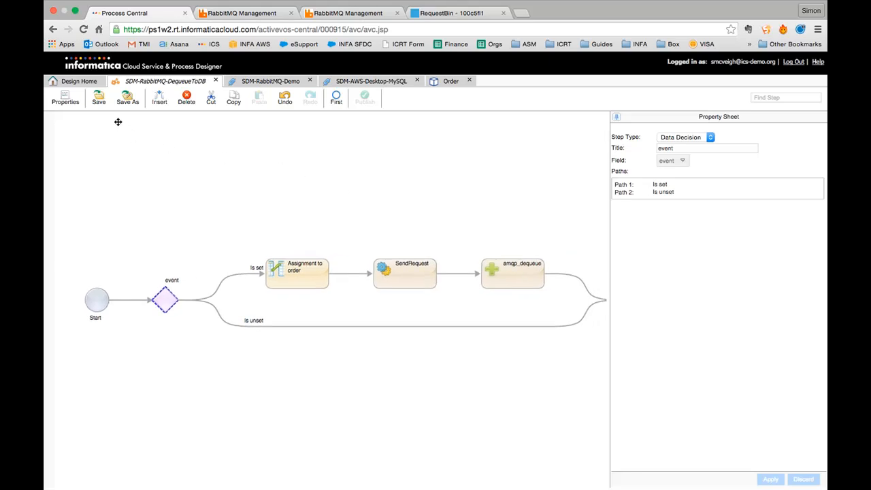
{"action": "left_click", "coordinate": [98, 102]}
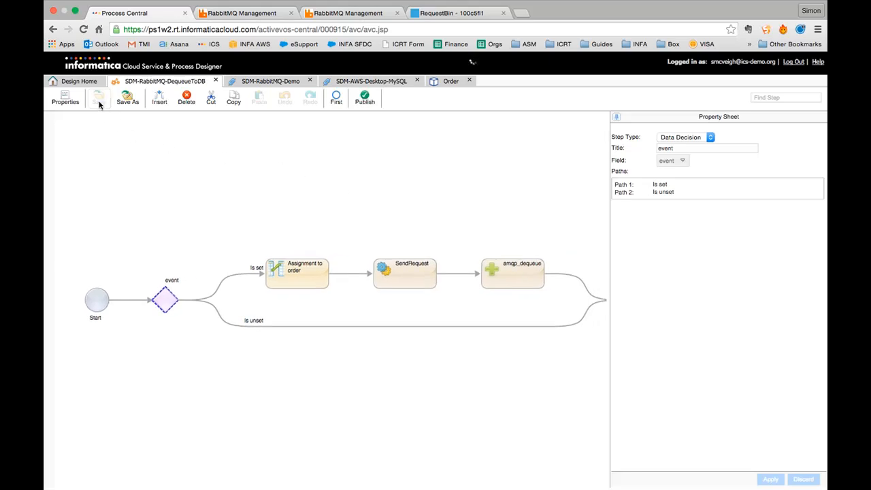
- Publish SDM-RabbitMQ-DequeueToDB, then go to the RabbitMQ management page
{"action": "left_click", "coordinate": [365, 102]}
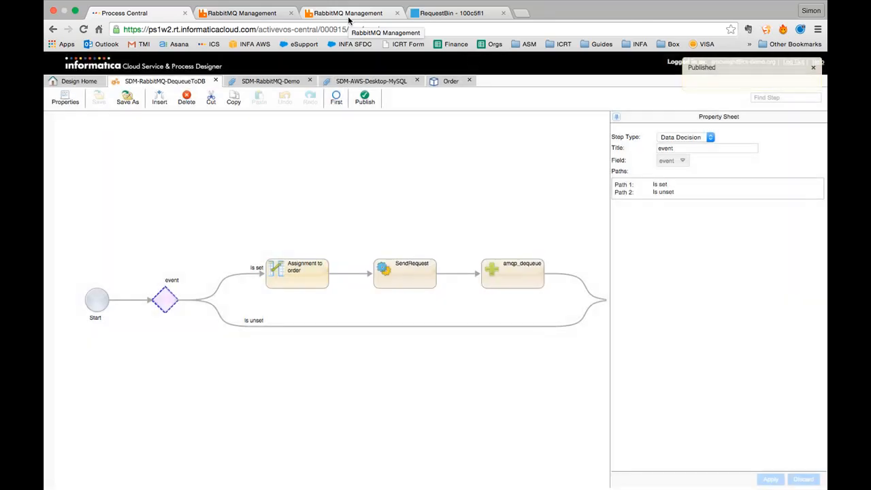
{"action": "left_click", "coordinate": [348, 15]}
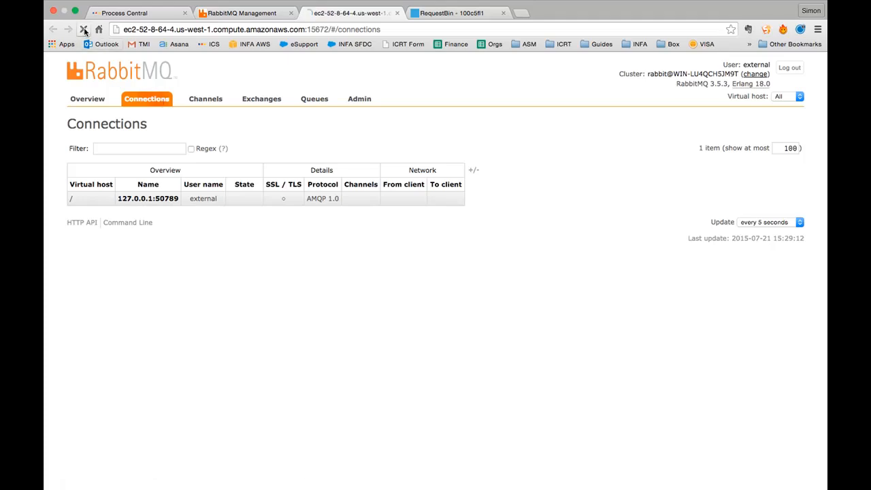
- Open demo-queue and paste the JSON order payload into the message Payload
{"action": "left_click", "coordinate": [84, 29]}
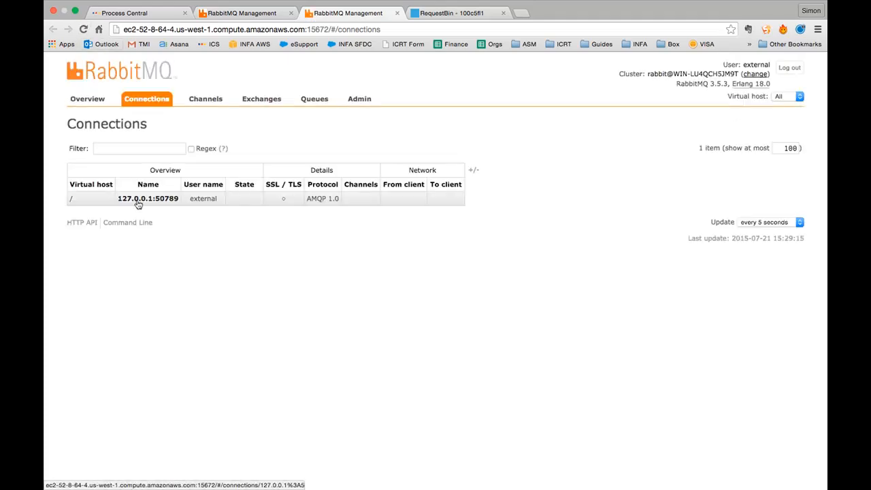
{"action": "left_click", "coordinate": [247, 14]}
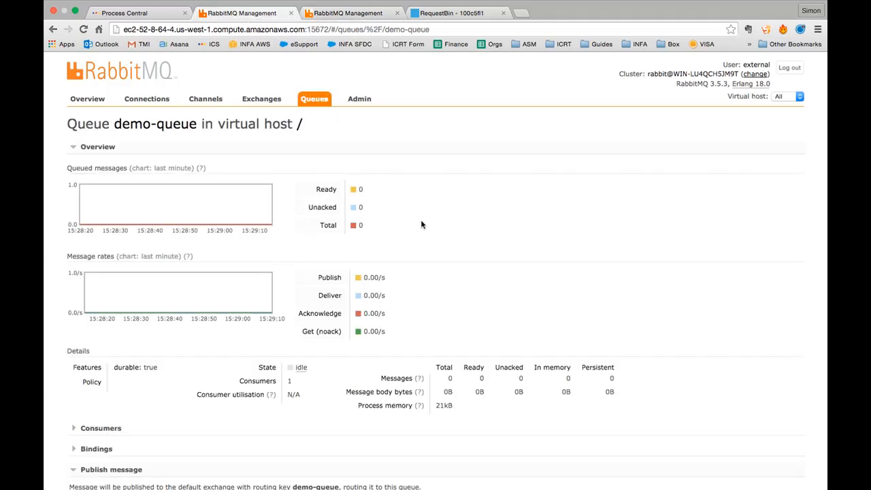
{"action": "scroll", "coordinate": [422, 224], "scroll_direction": "down", "scroll_amount": 5}
{"action": "left_click", "coordinate": [267, 397]}
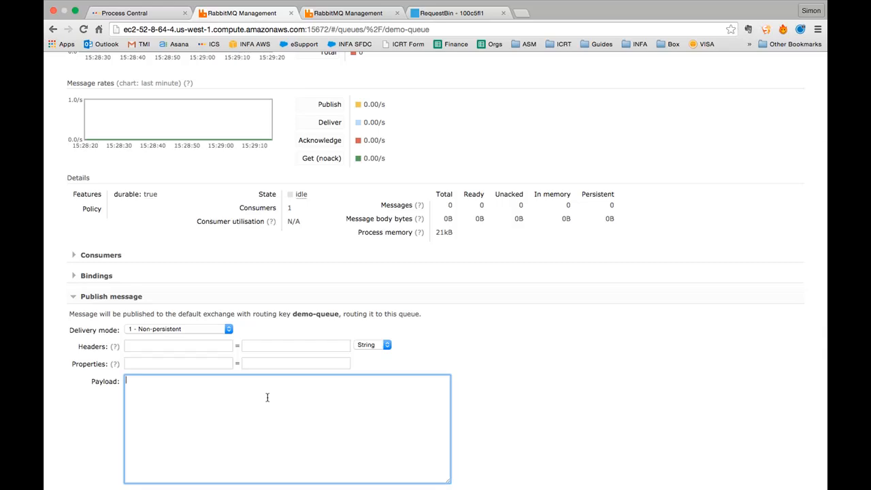
{"action": "scroll", "coordinate": [267, 398], "scroll_direction": "down", "scroll_amount": 3}
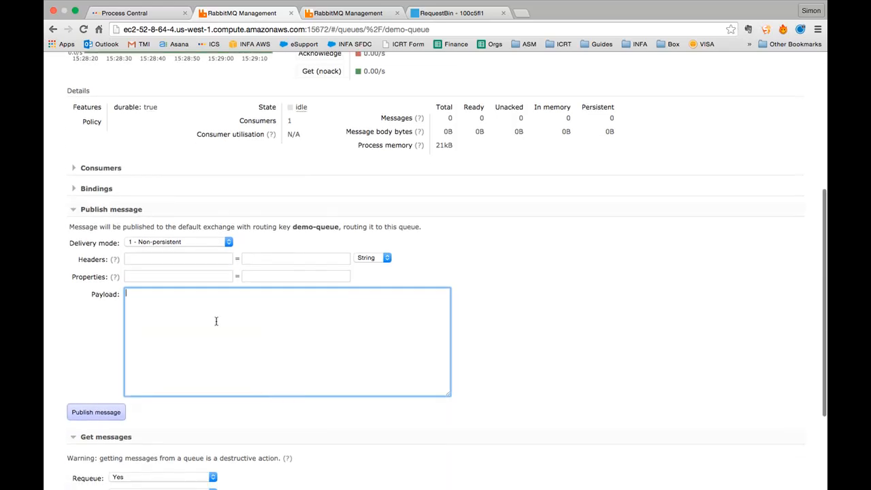
{"action": "type", "text": "{\"orderId\": \"A-1234\",\"amount\": \"1457\"}"}
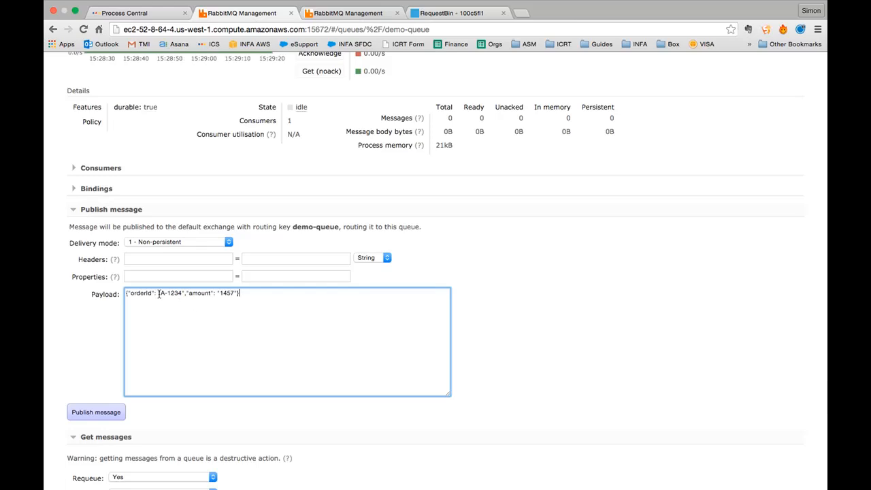
- Set amount to 1529 and orderId to A-12345, then publish the message to demo-queue
{"action": "double_click", "coordinate": [225, 293]}
{"action": "type", "text": "1"}
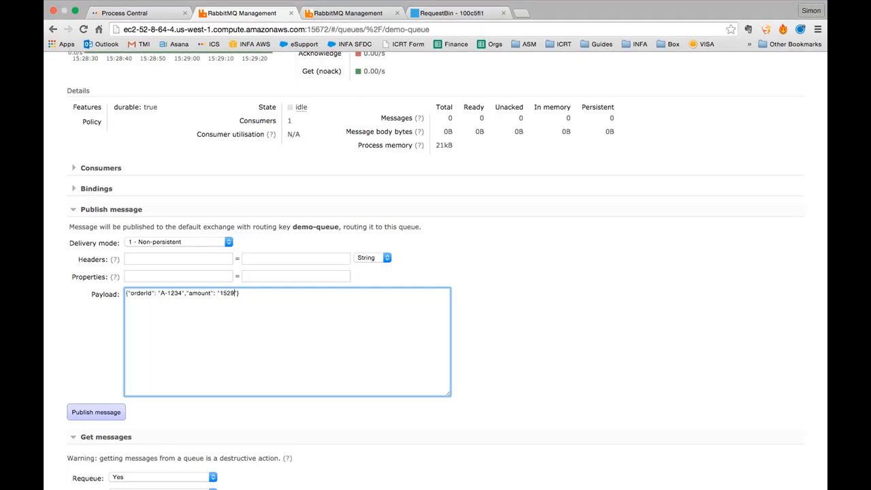
{"action": "left_click", "coordinate": [199, 334]}
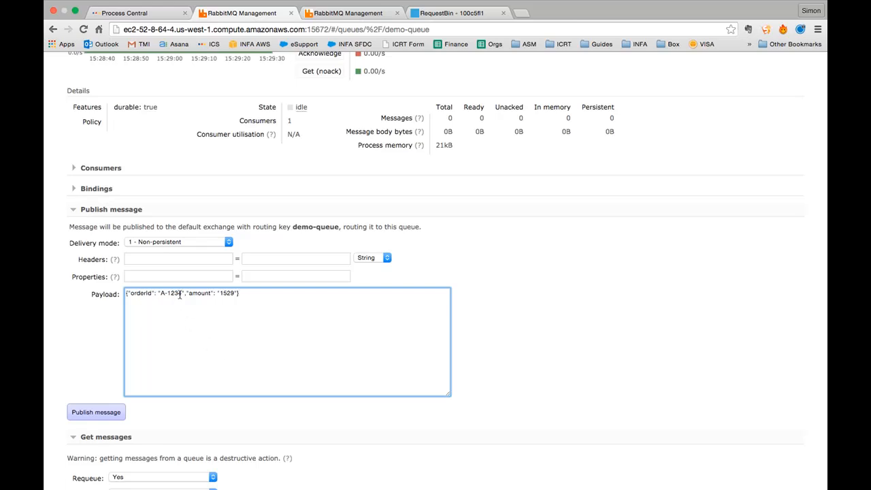
{"action": "type", "text": "5"}
{"action": "left_click", "coordinate": [211, 300]}
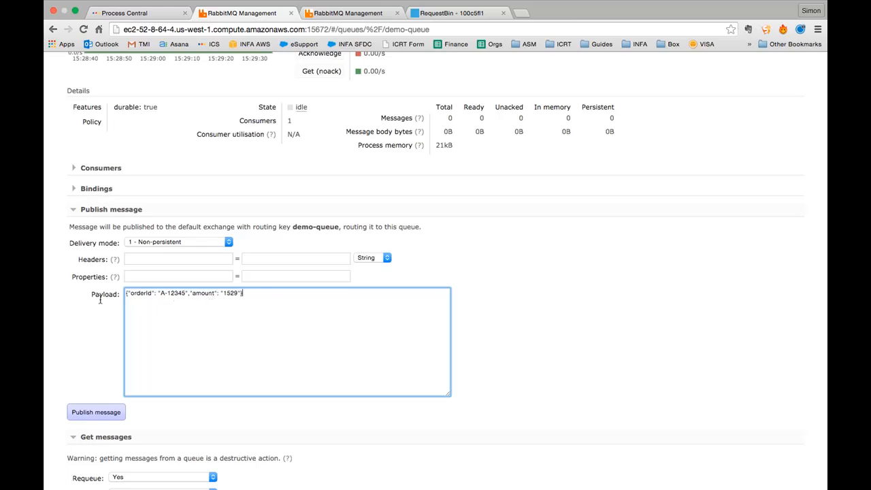
{"action": "key", "text": "super+a"}
{"action": "left_click", "coordinate": [246, 334]}
{"action": "scroll", "coordinate": [247, 335], "scroll_direction": "up", "scroll_amount": 7}
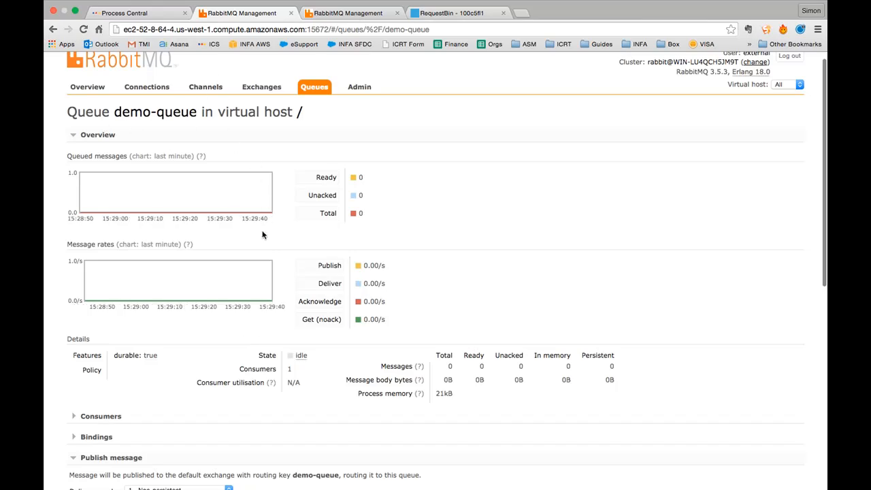
{"action": "scroll", "coordinate": [262, 235], "scroll_direction": "down", "scroll_amount": 8}
{"action": "left_click", "coordinate": [99, 381]}
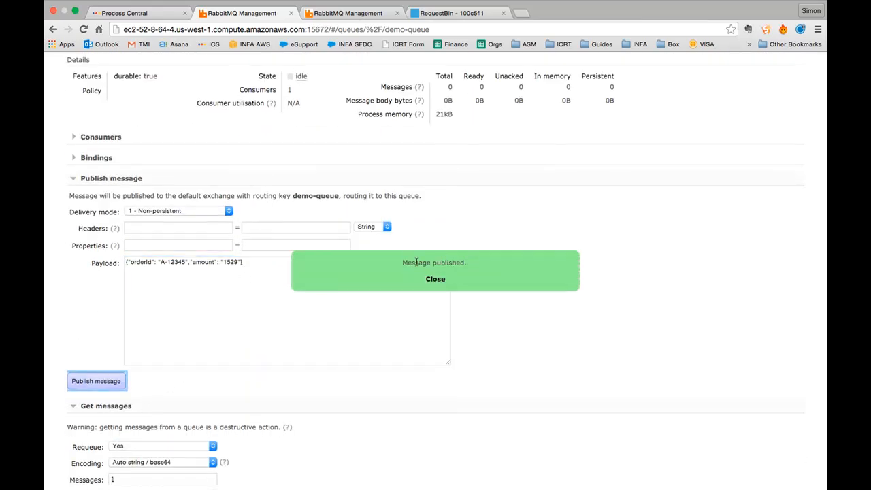
- Bring Sequel Pro forward to check the amqp_dequeue table
{"action": "scroll", "coordinate": [508, 266], "scroll_direction": "up", "scroll_amount": 8}
{"action": "key", "text": "super+Tab"}
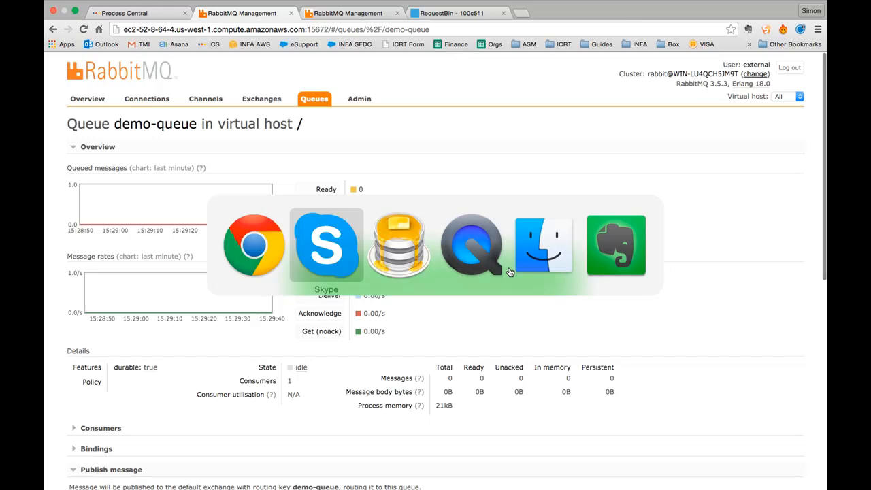
{"action": "key", "text": "super+Tab"}
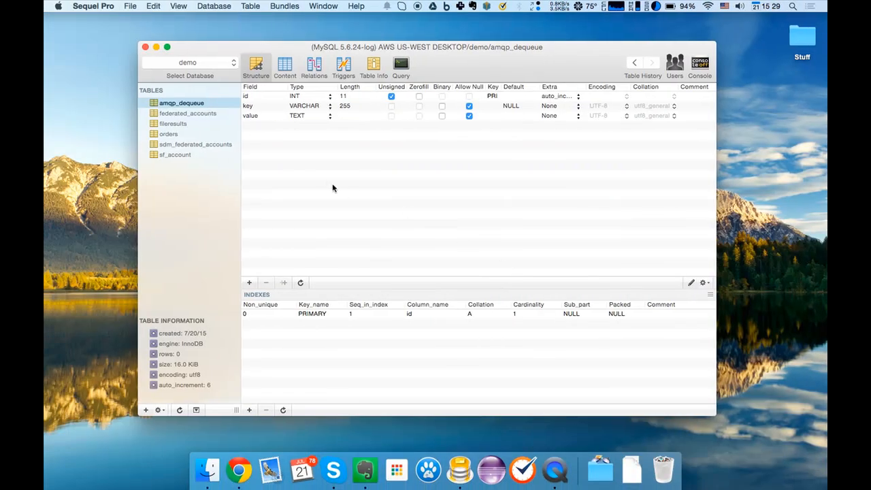
- Refresh amqp_dequeue's content to find the new row id 6, key DEQUEUE, then return to the browser
{"action": "left_click", "coordinate": [285, 66]}
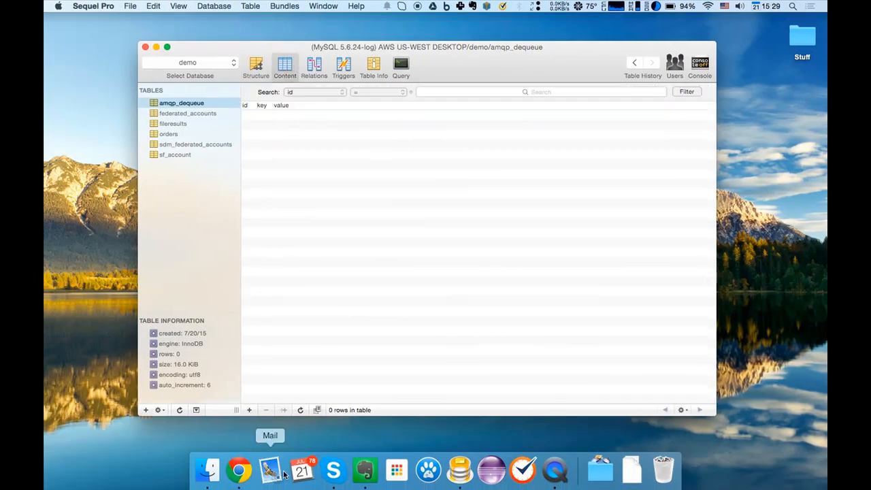
{"action": "left_click", "coordinate": [300, 410]}
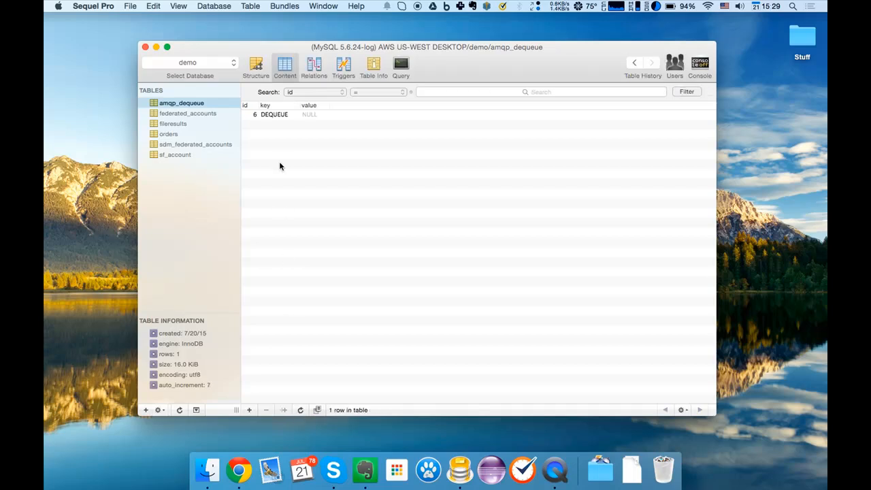
{"action": "left_click", "coordinate": [281, 117]}
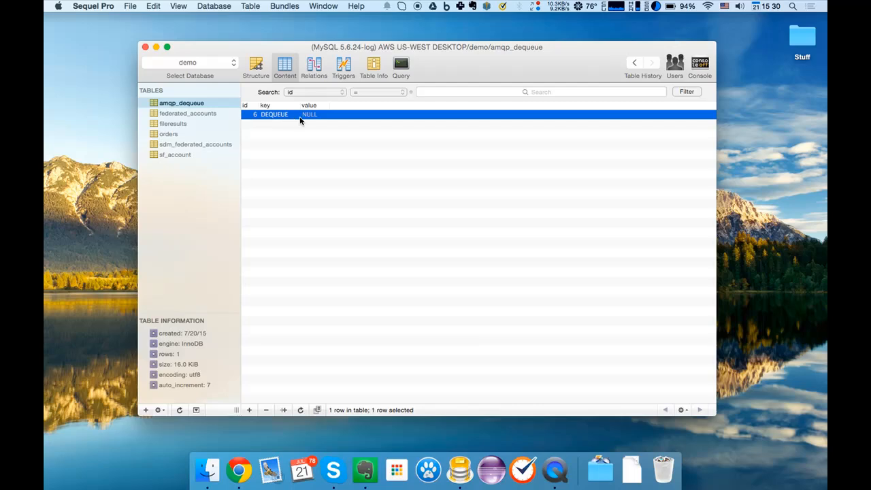
{"action": "left_click", "coordinate": [328, 289]}
{"action": "key", "text": "super+Tab"}
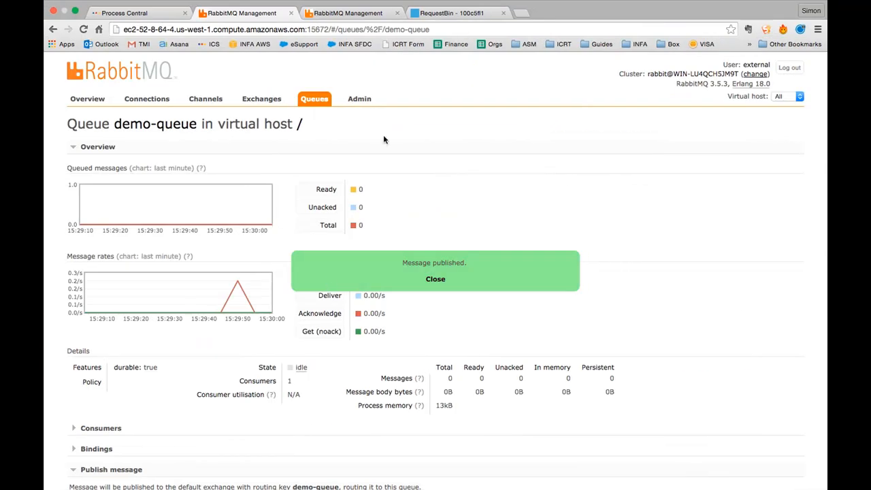
- Log in to Informatica Cloud in a new browser tab
{"action": "left_click", "coordinate": [407, 151]}
{"action": "left_click", "coordinate": [405, 150]}
{"action": "left_click", "coordinate": [151, 15]}
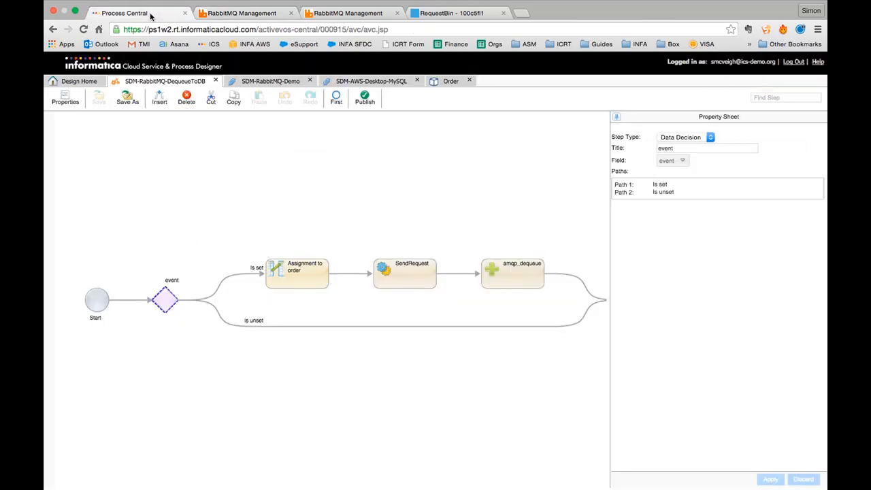
{"action": "key", "text": "ctrl+t"}
{"action": "left_click", "coordinate": [214, 44]}
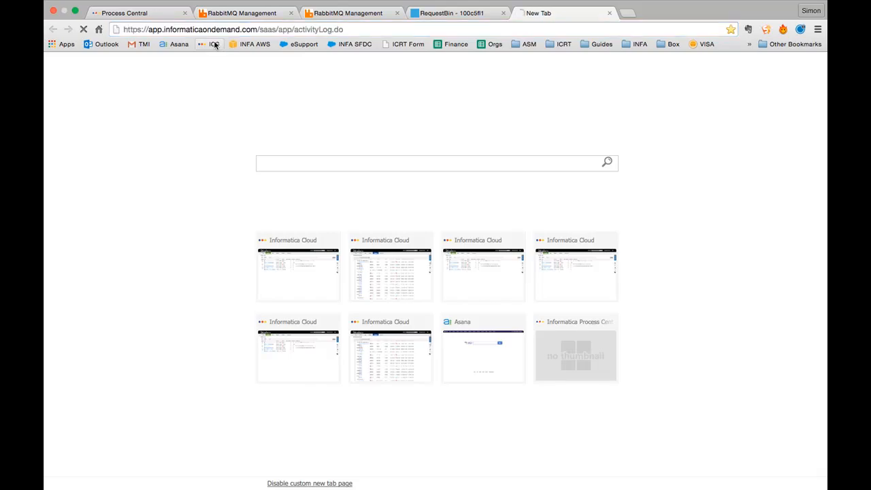
{"action": "left_click", "coordinate": [239, 183]}
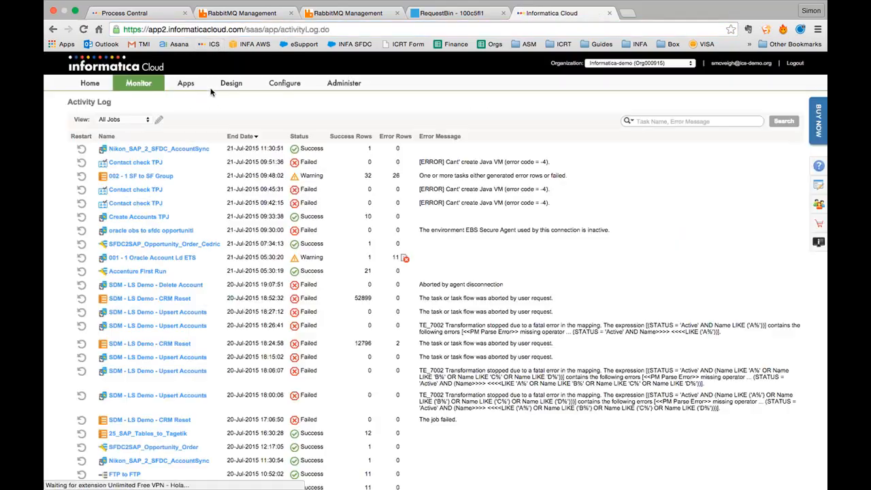
- In the Process Console on server WIN-LU4QCH5JM9T, open active process 1432's runtime trace
{"action": "mouse_move", "coordinate": [135, 87]}
{"action": "left_click", "coordinate": [138, 124]}
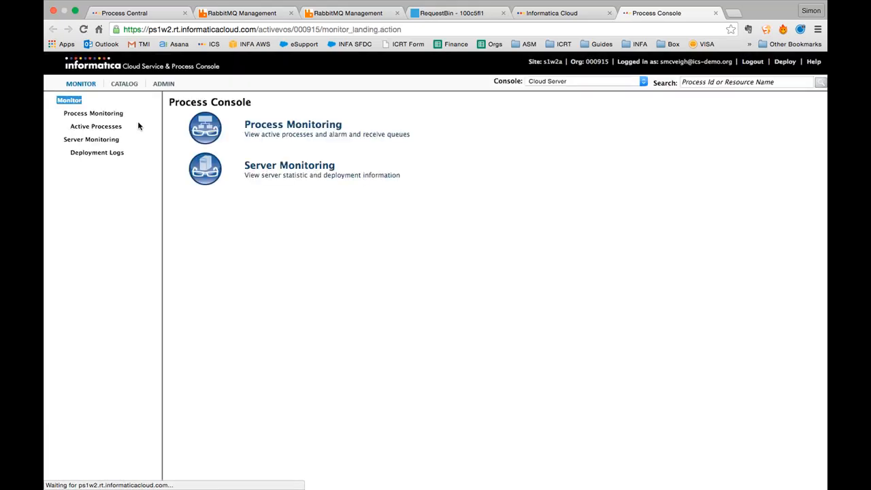
{"action": "left_click", "coordinate": [549, 83]}
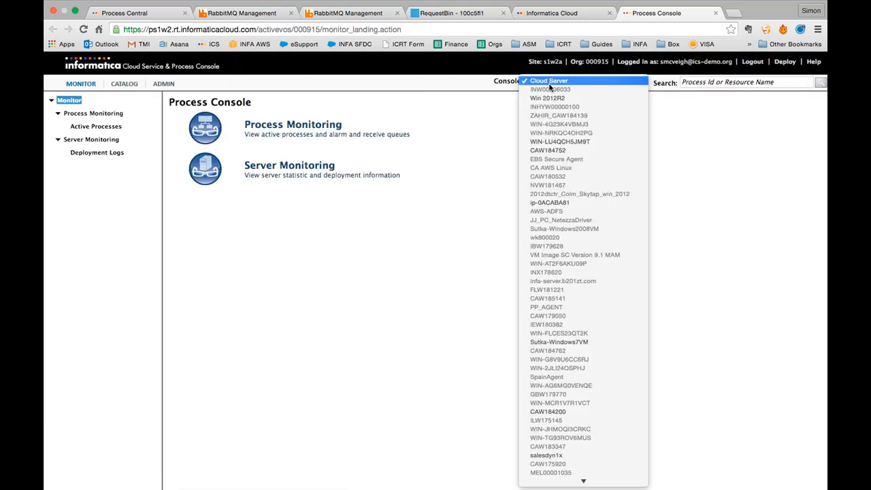
{"action": "left_click", "coordinate": [565, 142]}
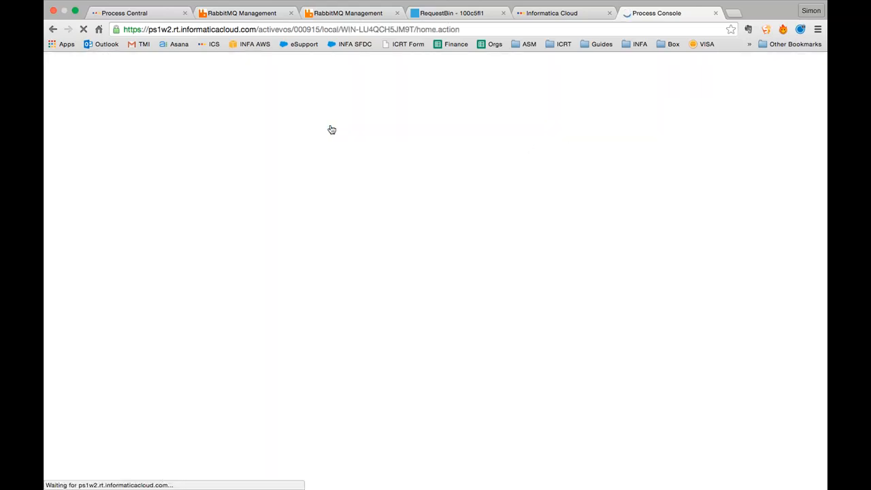
{"action": "left_click", "coordinate": [91, 115]}
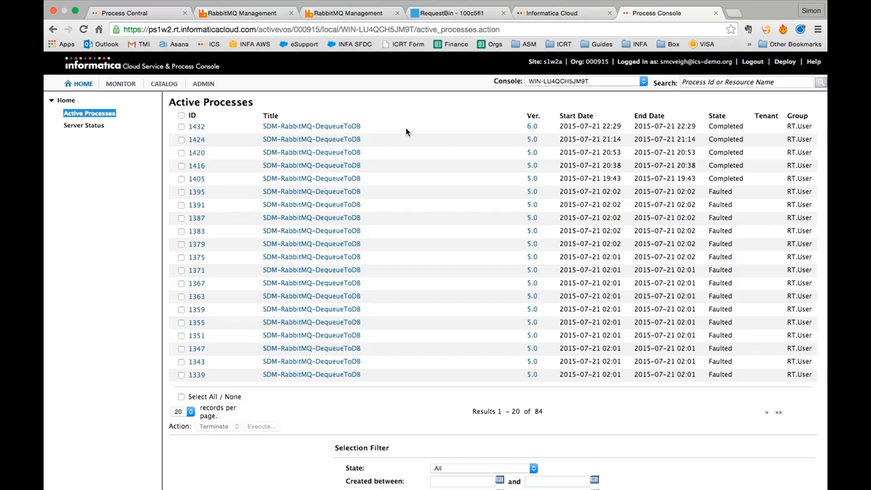
{"action": "left_click", "coordinate": [196, 127]}
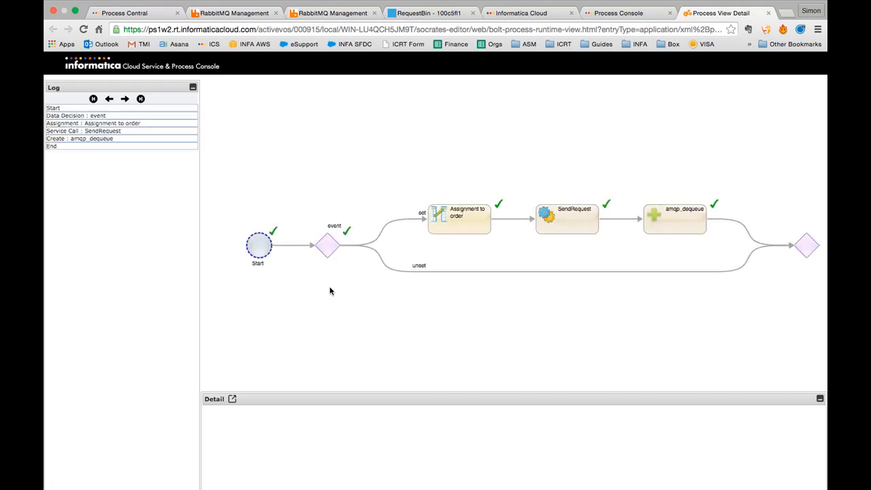
- Check the event decision, Assignment to order and SendRequest trace details, then reload RequestBin
{"action": "left_click", "coordinate": [333, 249]}
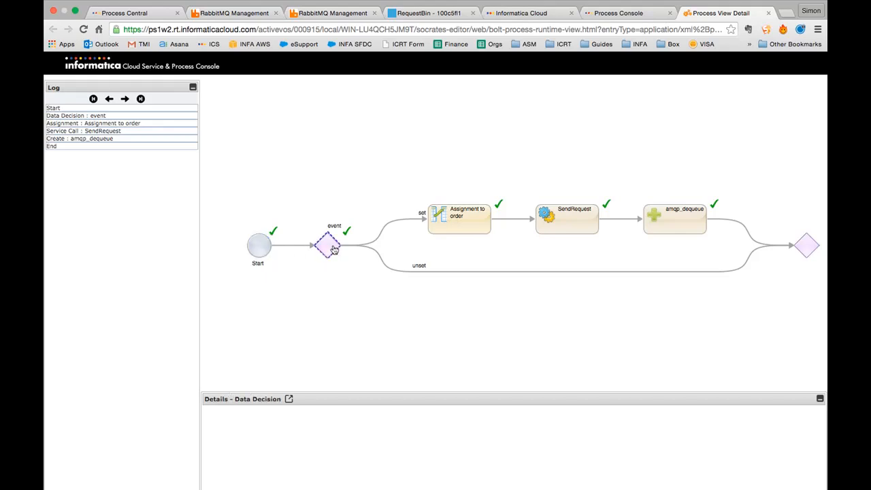
{"action": "left_click", "coordinate": [447, 233]}
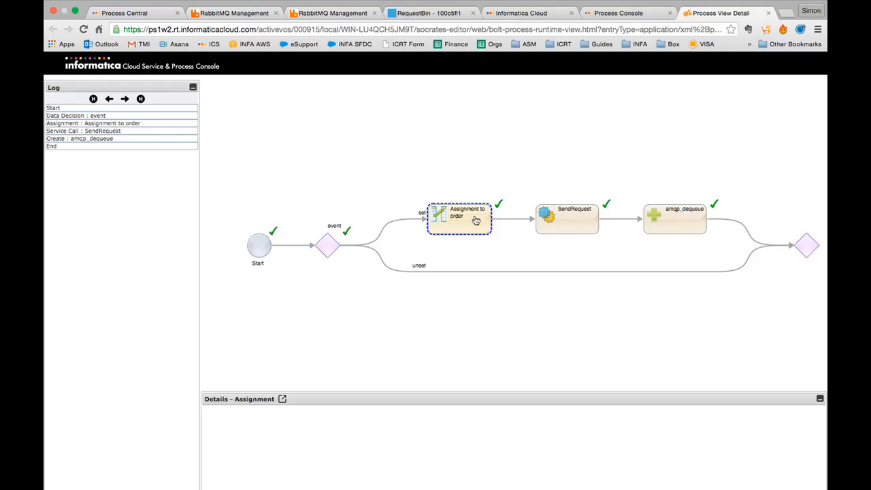
{"action": "left_click", "coordinate": [547, 222]}
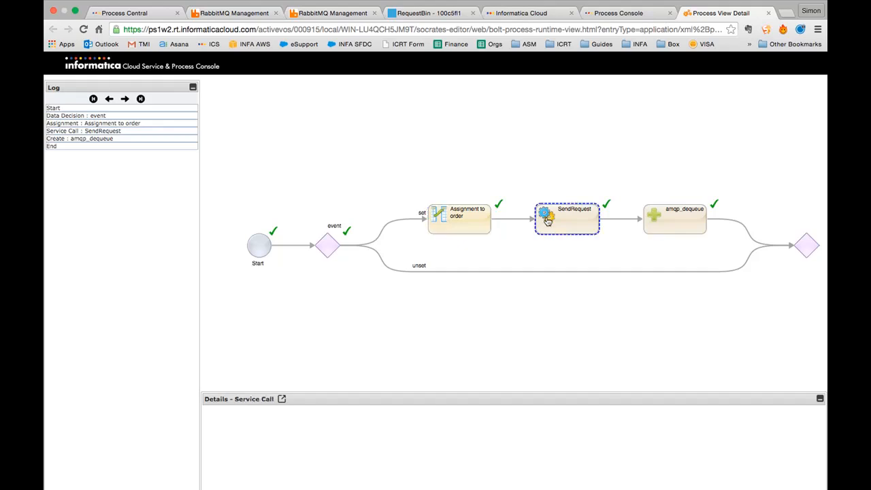
{"action": "left_click", "coordinate": [423, 13]}
{"action": "key", "text": "Return"}
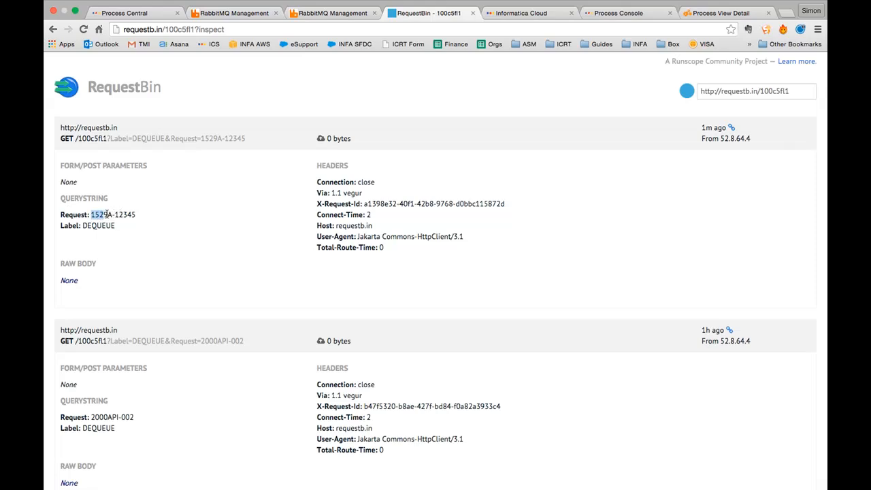
- Highlight the 1529A-12345 request value in the newest DEQUEUE entry, then return to RabbitMQ Management
{"action": "left_click", "coordinate": [108, 214]}
{"action": "left_click_drag", "start_coordinate": [136, 216], "coordinate": [103, 214]}
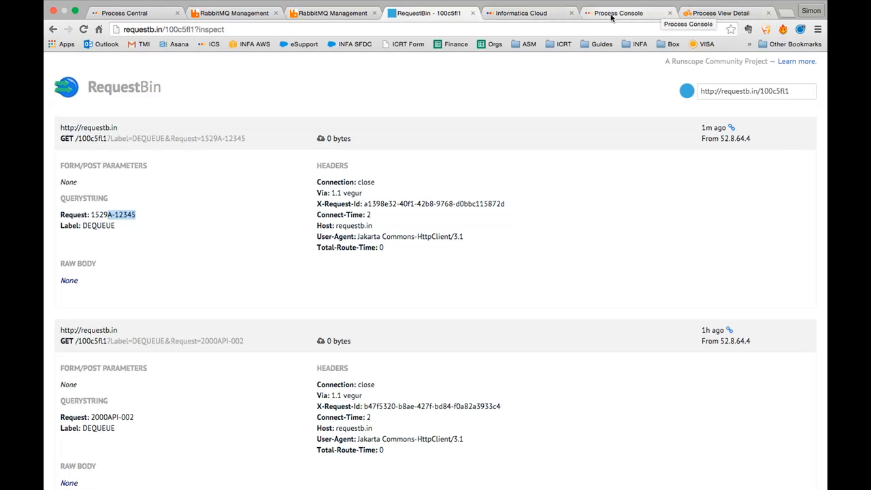
{"action": "left_click", "coordinate": [330, 13]}
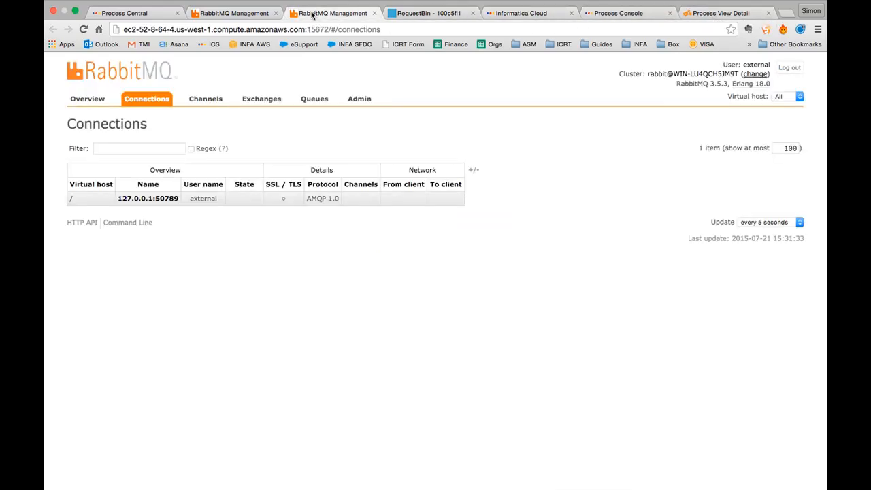
- Publish another order message to demo-queue from RabbitMQ Management
{"action": "left_click", "coordinate": [233, 13]}
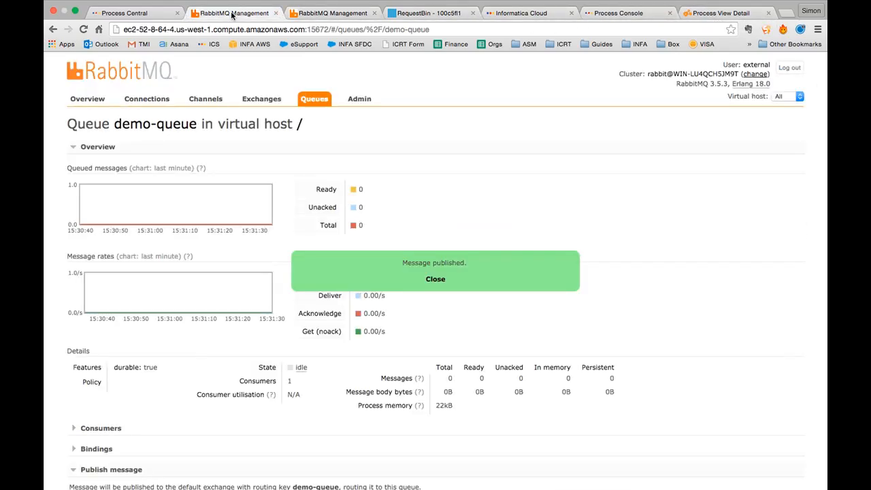
{"action": "left_click", "coordinate": [434, 280]}
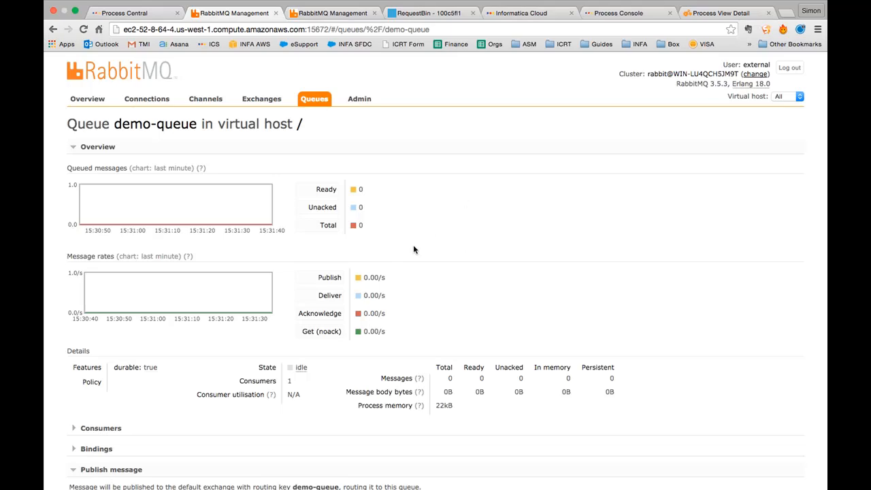
{"action": "scroll", "coordinate": [413, 245], "scroll_direction": "down", "scroll_amount": 5}
{"action": "scroll", "coordinate": [413, 245], "scroll_direction": "down", "scroll_amount": 2}
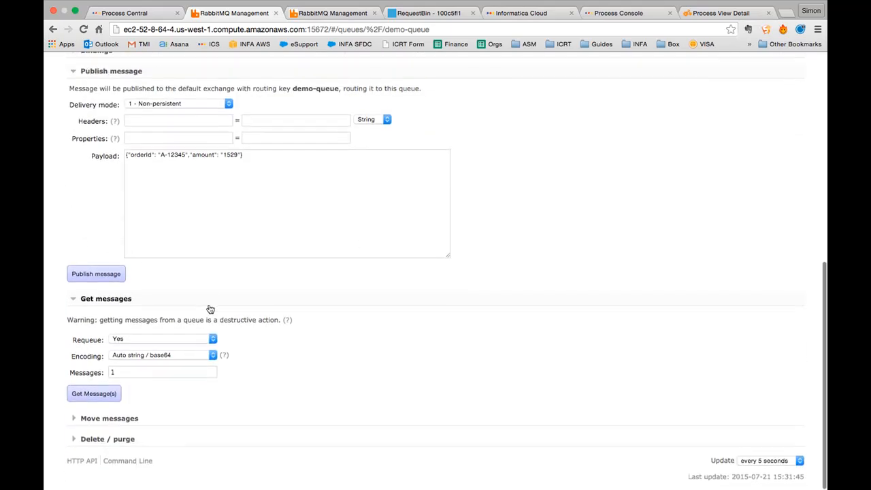
{"action": "left_click", "coordinate": [96, 274]}
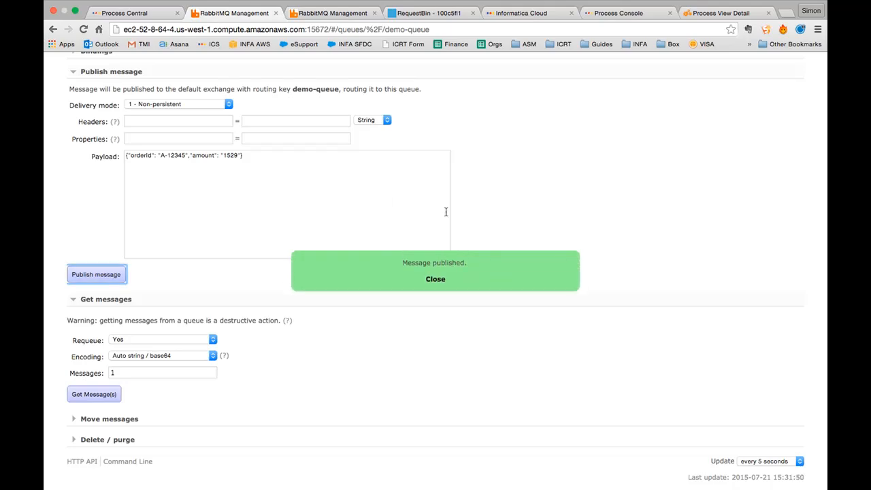
{"action": "scroll", "coordinate": [446, 212], "scroll_direction": "up", "scroll_amount": 10}
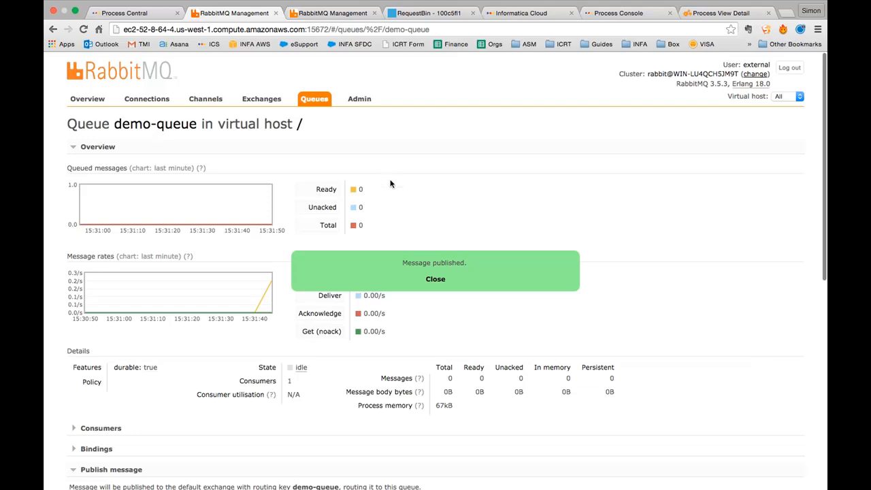
{"action": "left_click", "coordinate": [439, 279]}
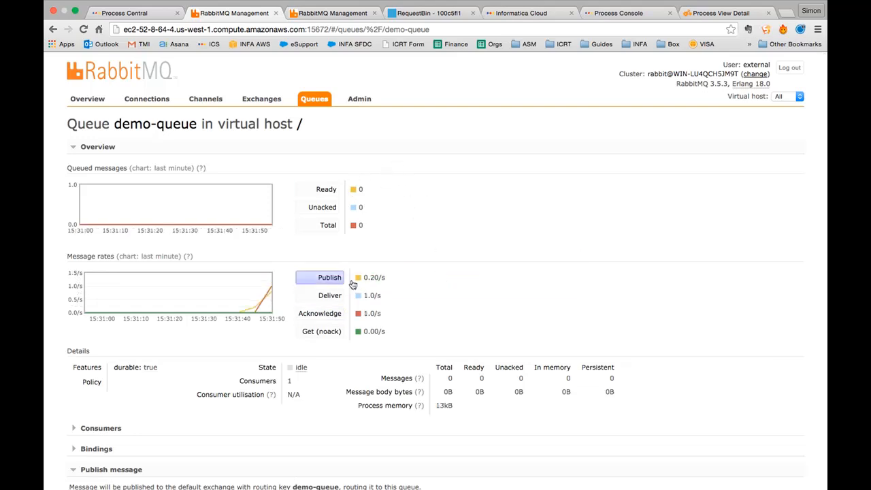
- Refresh the amqp_dequeue table in Sequel Pro to confirm six DEQUEUE rows
{"action": "key", "text": "super+Tab"}
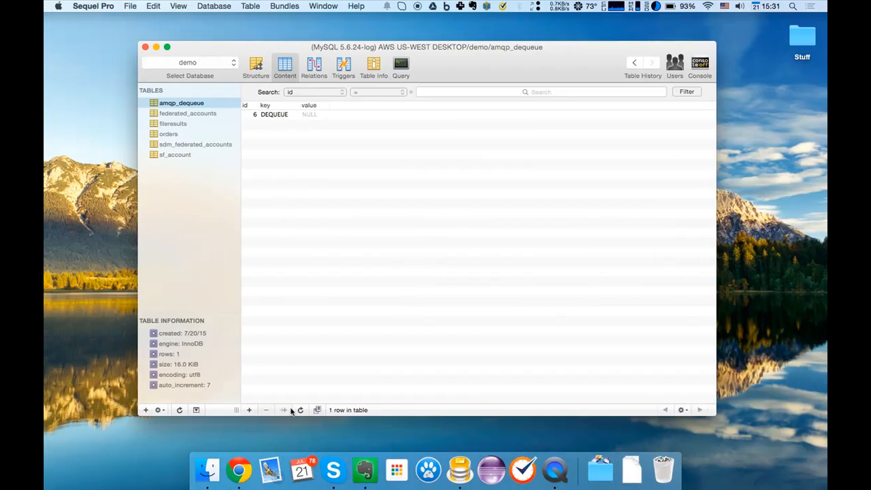
{"action": "left_click", "coordinate": [300, 410]}
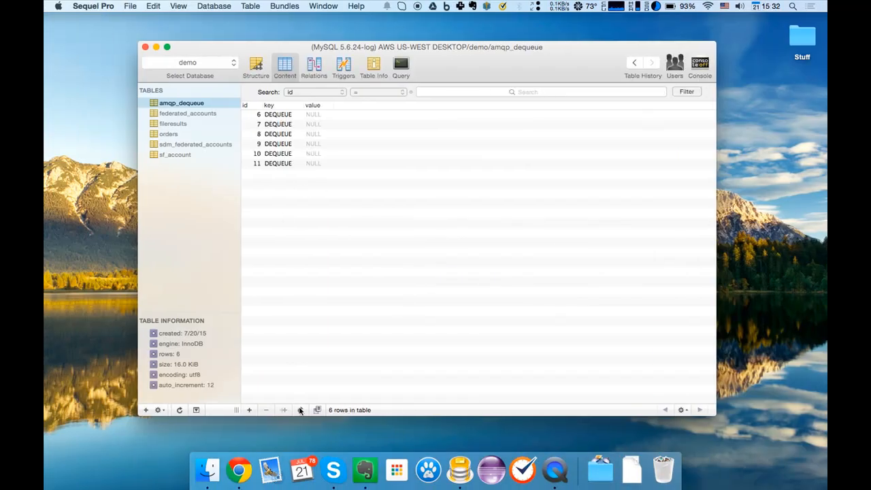
{"action": "key", "text": "super+Tab"}
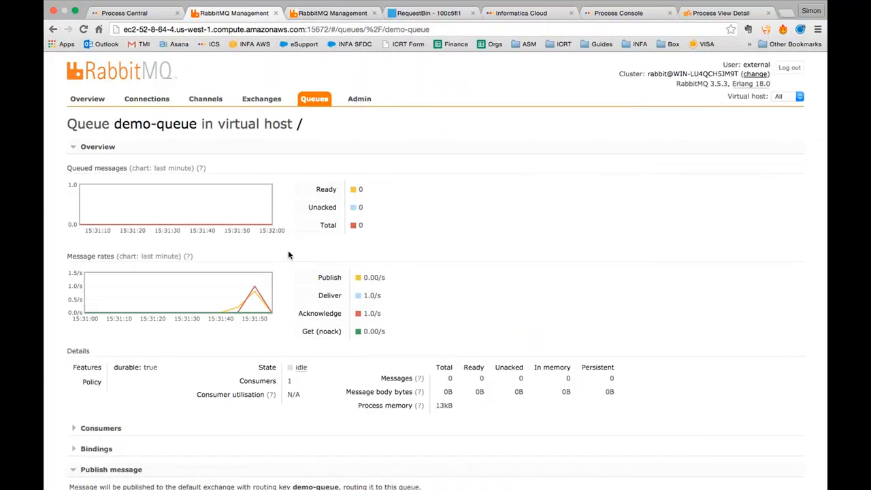
{"action": "left_click", "coordinate": [521, 14]}
- Reload the Active Processes list and check the RabbitMQ demo-queue page
{"action": "left_click", "coordinate": [611, 15]}
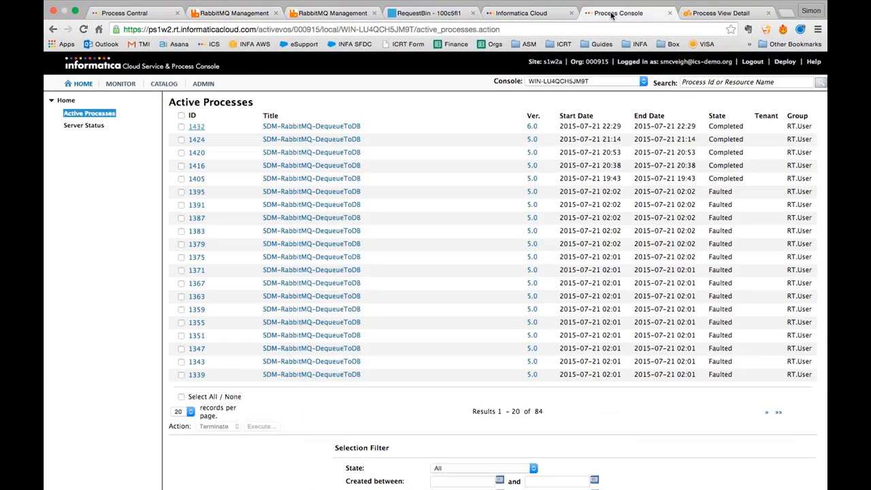
{"action": "key", "text": "super+r"}
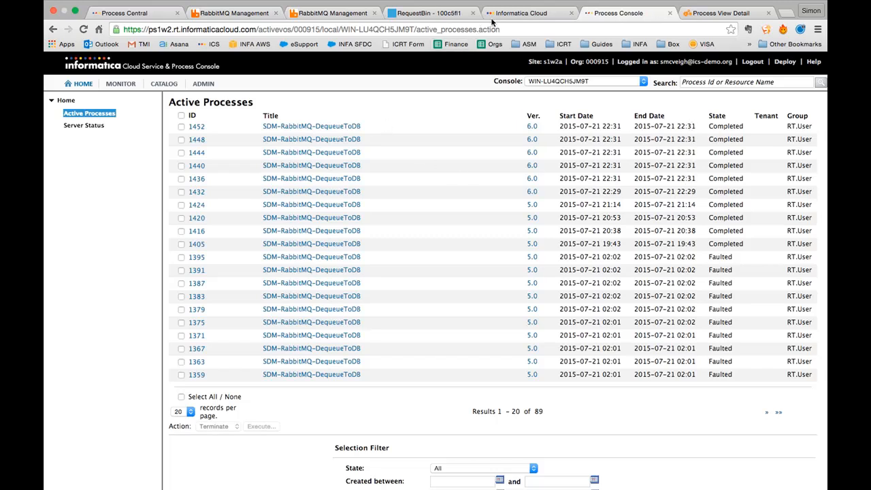
{"action": "left_click", "coordinate": [204, 13]}
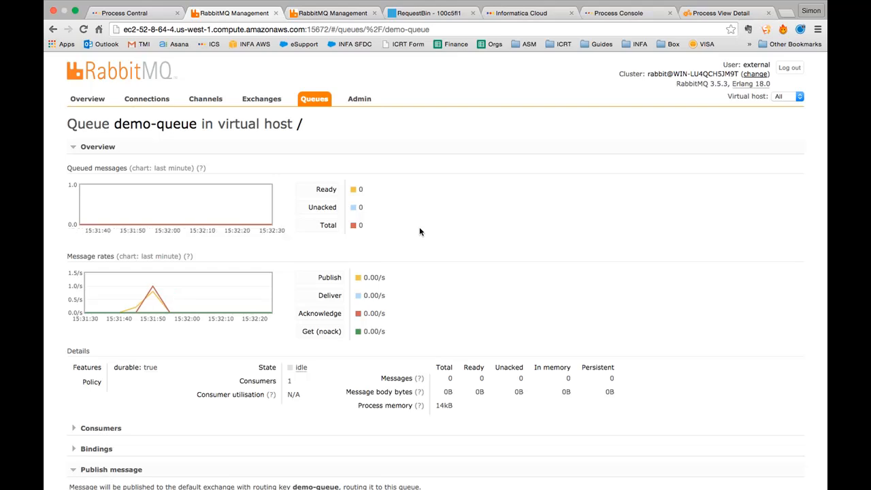
{"action": "left_click", "coordinate": [640, 18]}
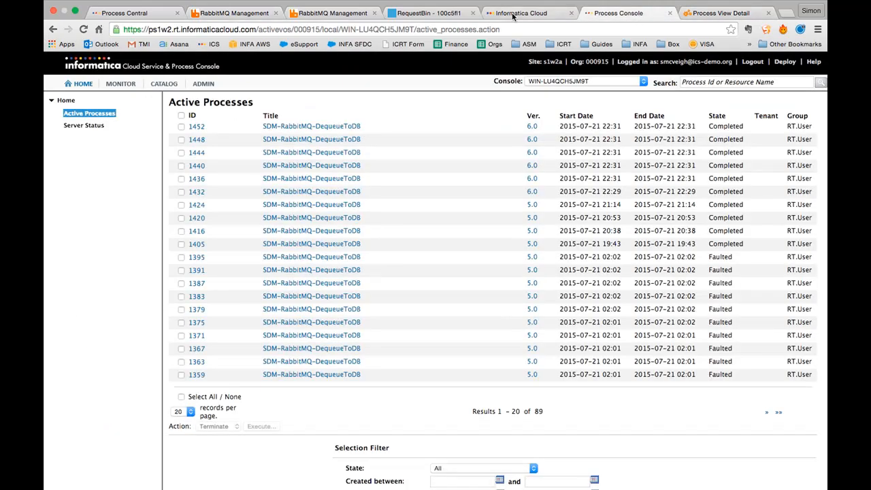
{"action": "left_click", "coordinate": [509, 15]}
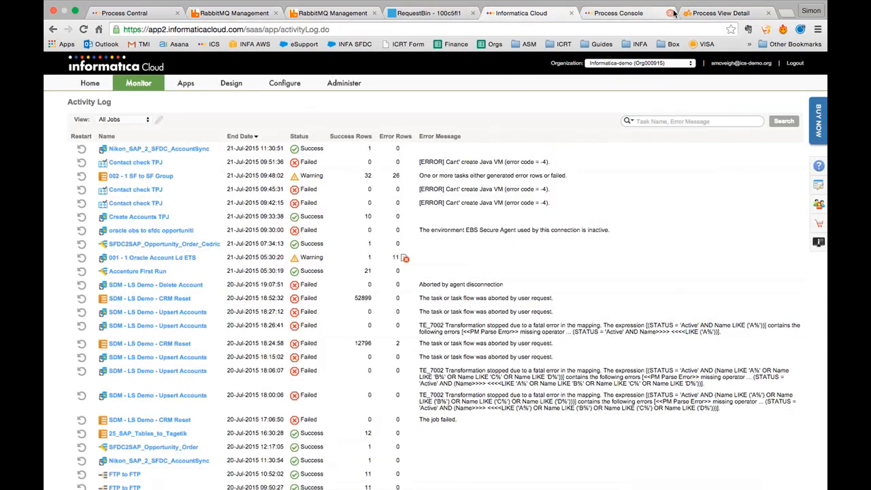
- Close the Process View Detail tab and pan the DequeueToDB diagram in the designer
{"action": "left_click", "coordinate": [699, 16]}
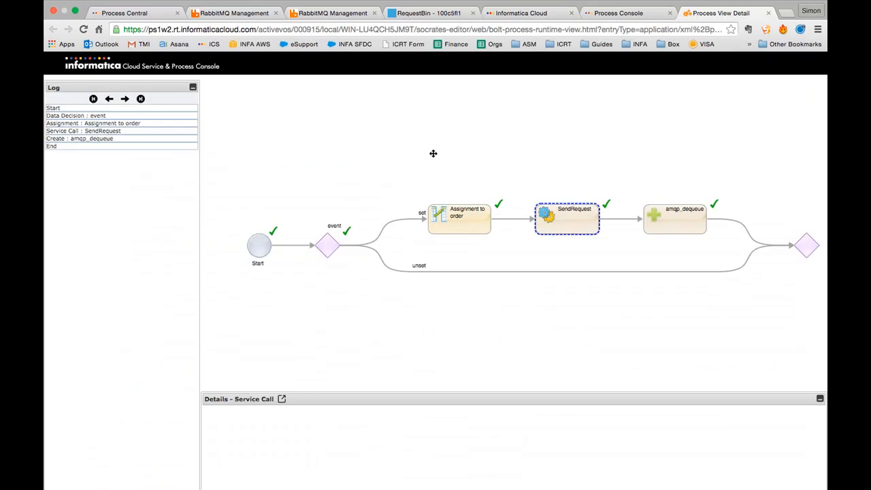
{"action": "key", "text": "super+w"}
{"action": "left_click", "coordinate": [550, 17]}
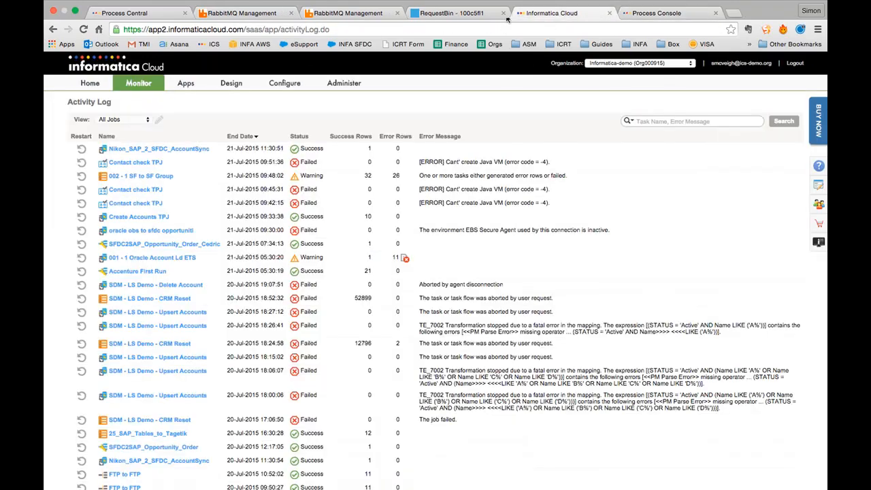
{"action": "left_click", "coordinate": [153, 15]}
{"action": "left_click_drag", "start_coordinate": [376, 197], "coordinate": [390, 147]}
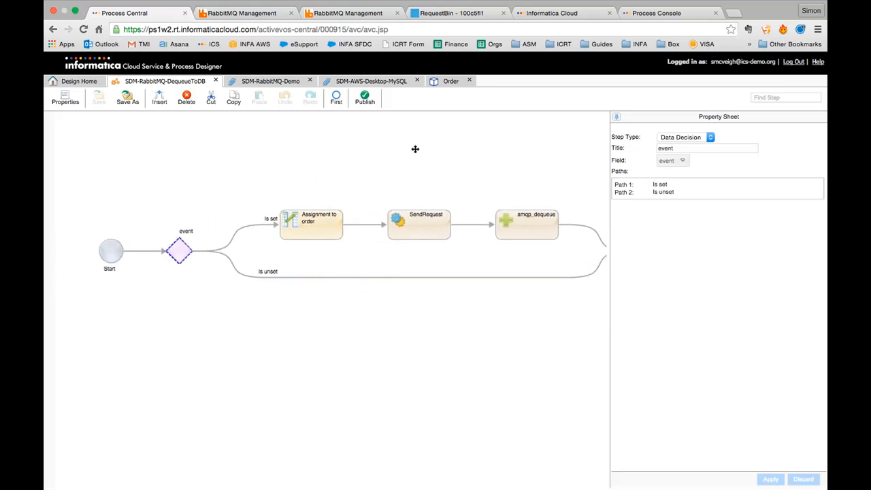
- Insert a new Service Call step after amqp_dequeue on the Is set branch
{"action": "scroll", "coordinate": [362, 167], "scroll_direction": "right", "scroll_amount": 5}
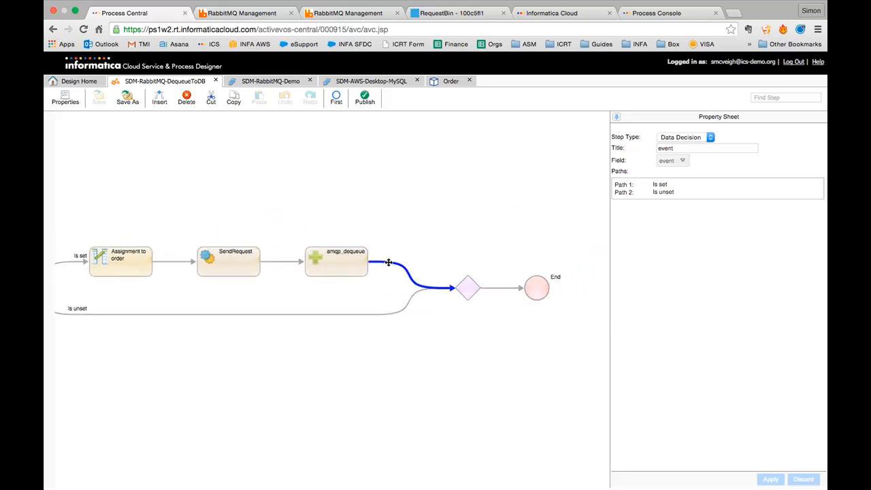
{"action": "left_click", "coordinate": [388, 262]}
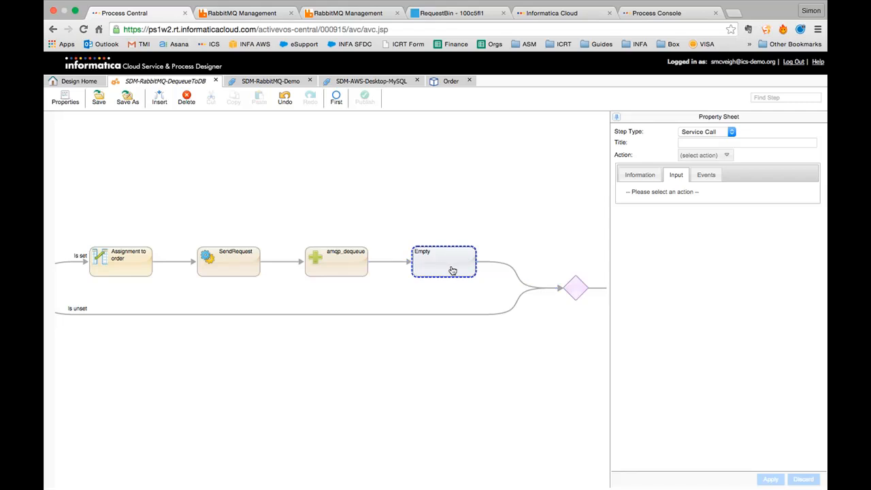
{"action": "left_click", "coordinate": [711, 133]}
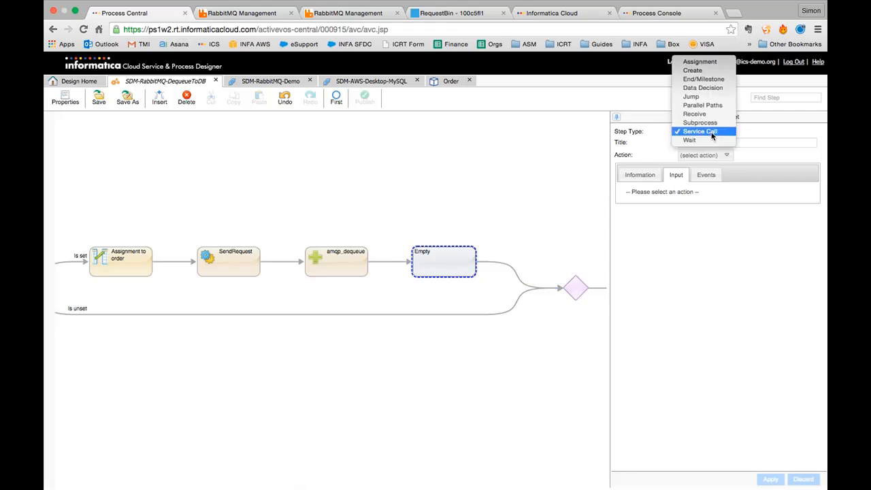
{"action": "left_click", "coordinate": [708, 132]}
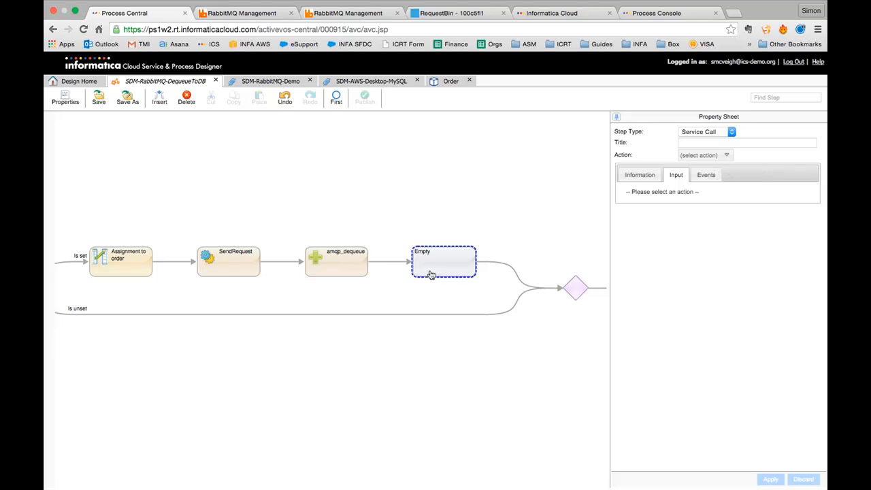
{"action": "left_click", "coordinate": [709, 156]}
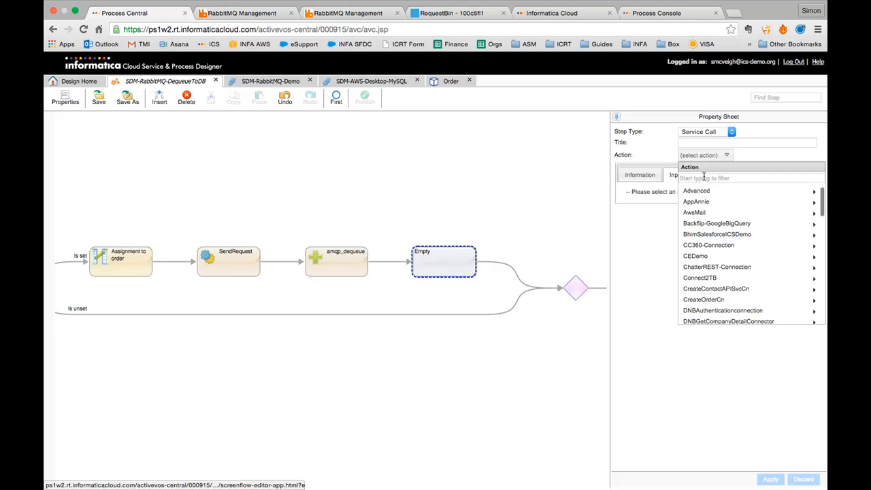
- Filter actions by 'rab' and choose SDM-RabbitMQ-Demo > DefaultQueueTarget as the service action
{"action": "left_click", "coordinate": [702, 179]}
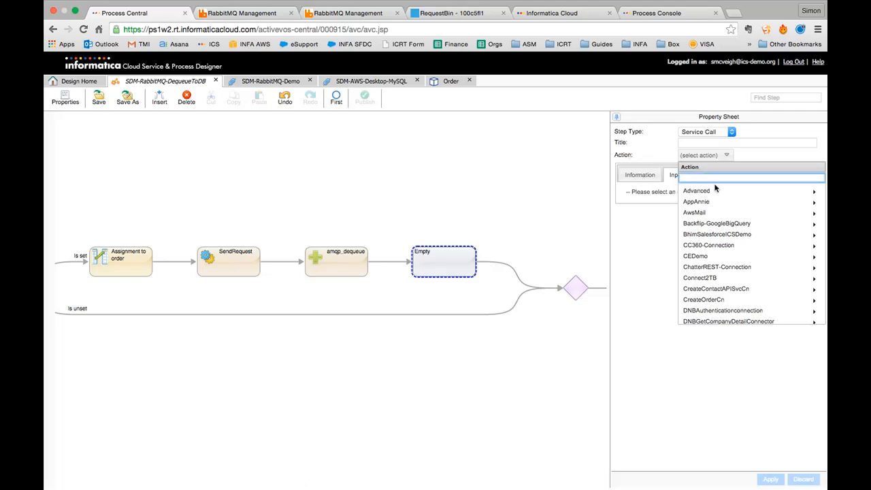
{"action": "type", "text": "amp"}
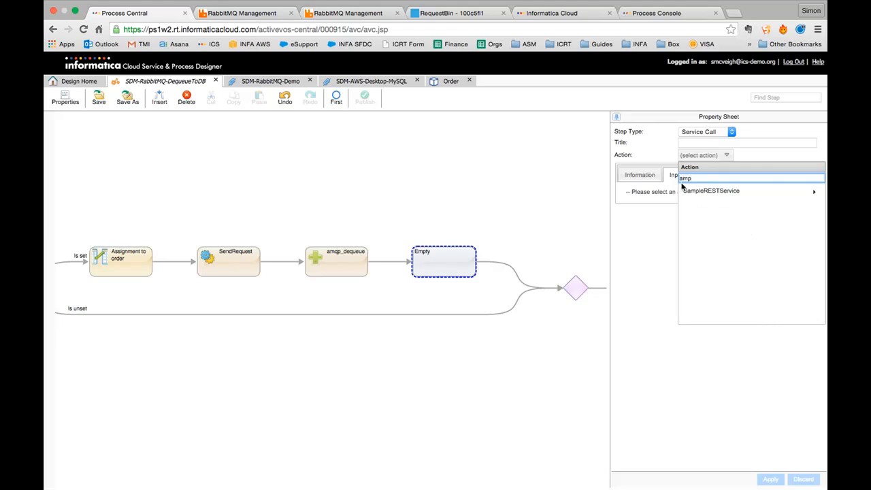
{"action": "double_click", "coordinate": [685, 178]}
{"action": "type", "text": "rab"}
{"action": "left_click", "coordinate": [697, 191]}
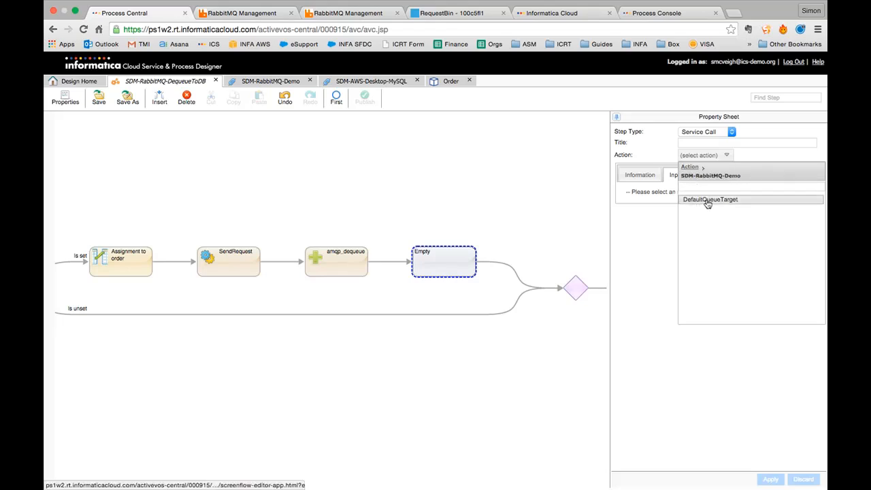
{"action": "left_click", "coordinate": [708, 201]}
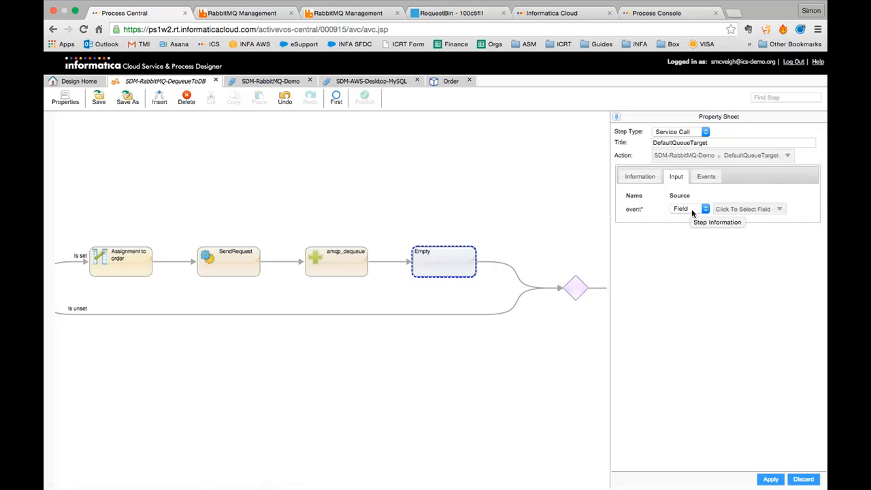
- Map the event input to the Field source event
{"action": "left_click", "coordinate": [692, 211]}
{"action": "left_click", "coordinate": [692, 213]}
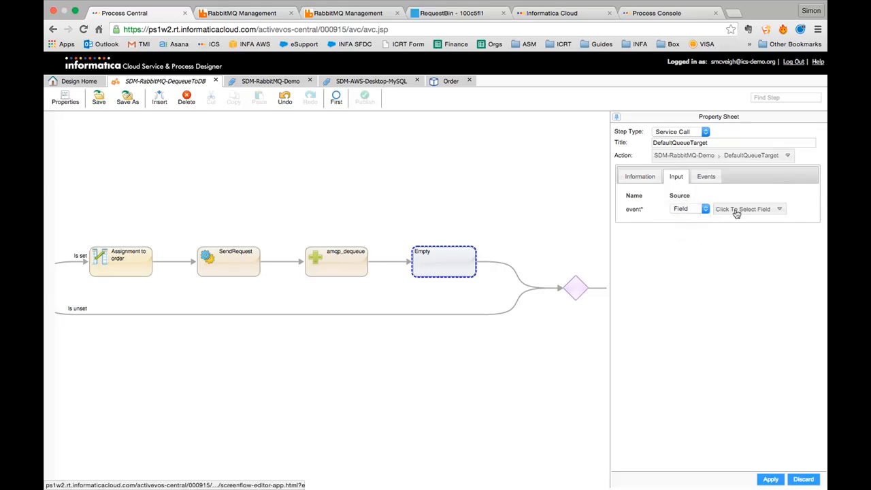
{"action": "left_click", "coordinate": [733, 210]}
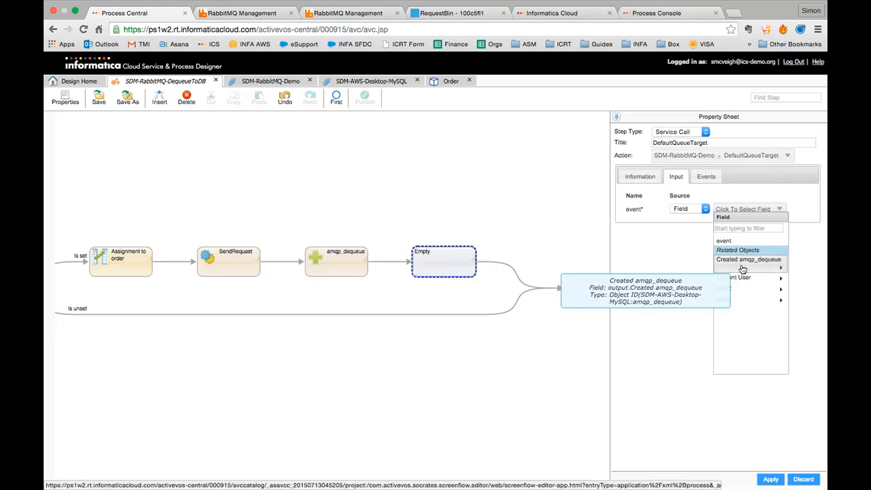
{"action": "left_click", "coordinate": [740, 299]}
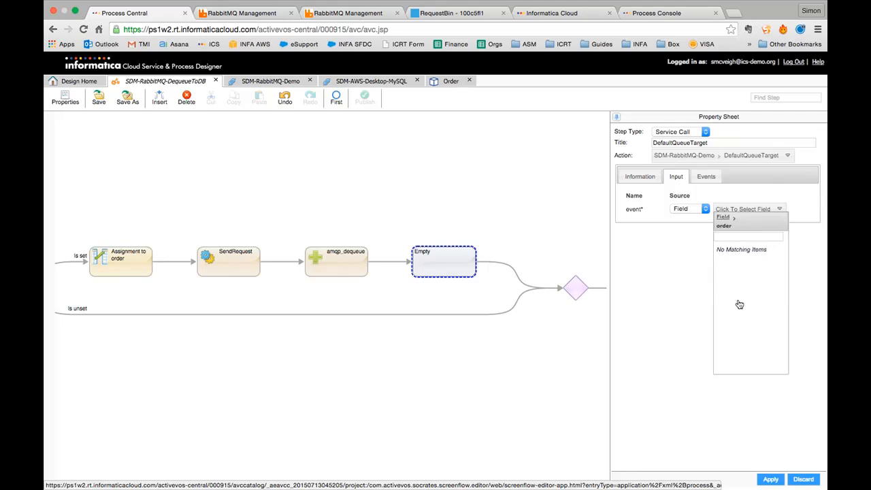
{"action": "left_click", "coordinate": [723, 217]}
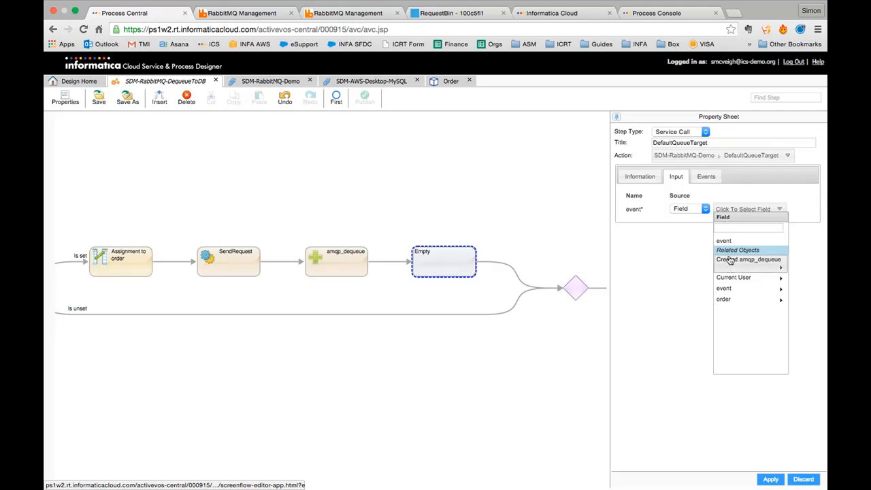
{"action": "left_click", "coordinate": [726, 241]}
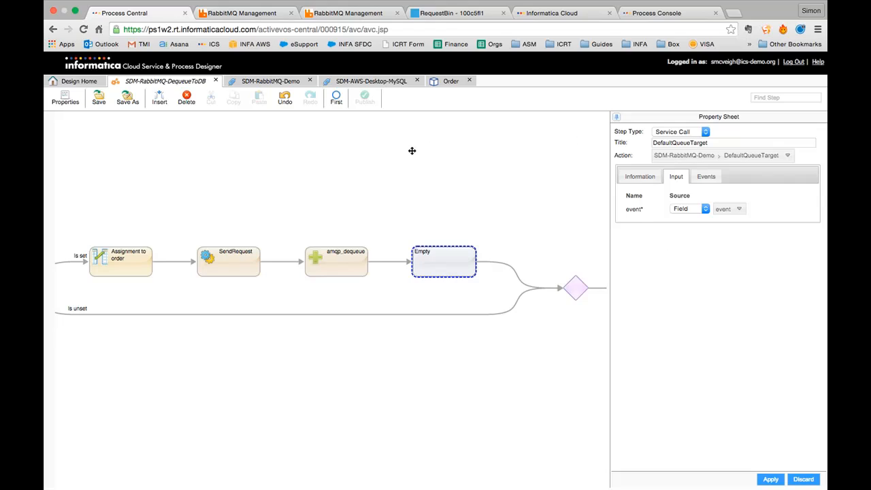
- Go to Design Home, where the Order process object is tagged AMQP, JMS, SDM
{"action": "left_click", "coordinate": [65, 87]}
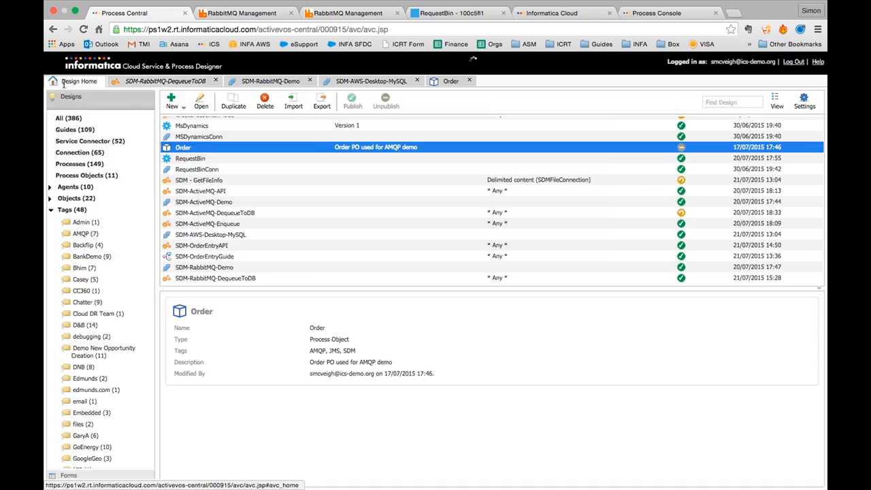
{"action": "scroll", "coordinate": [225, 205], "scroll_direction": "up", "scroll_amount": 2}
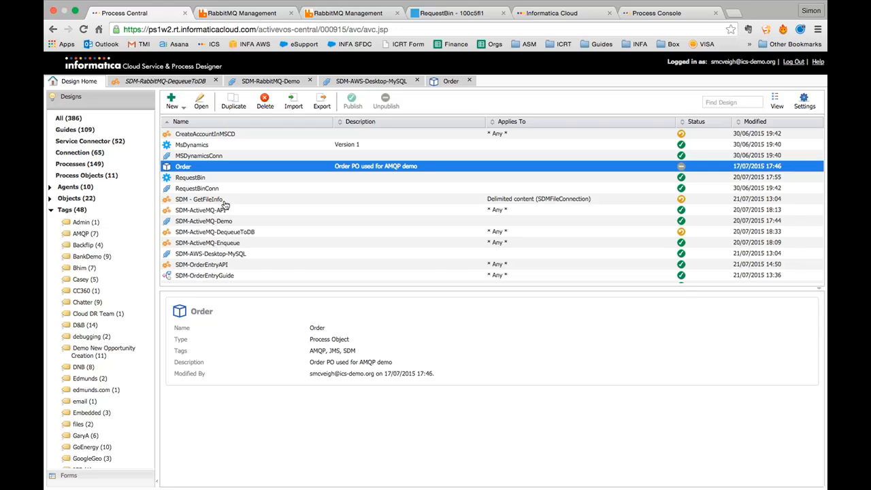
{"action": "mouse_move", "coordinate": [480, 4]}
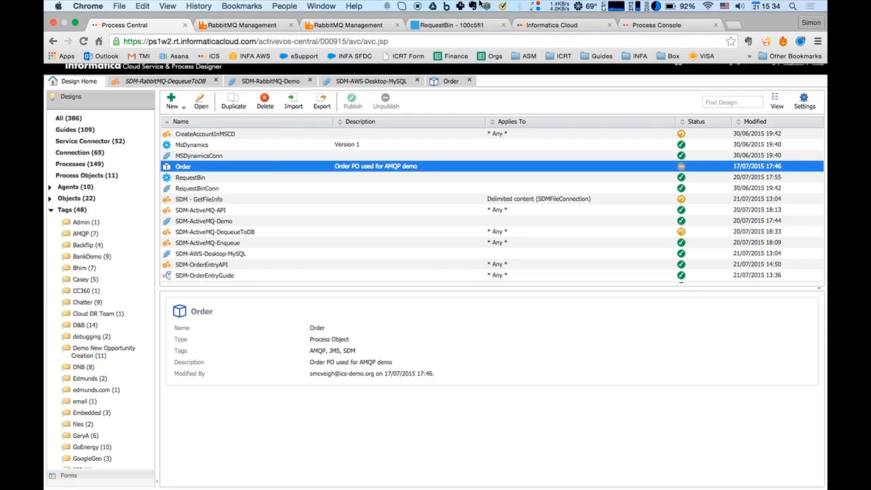